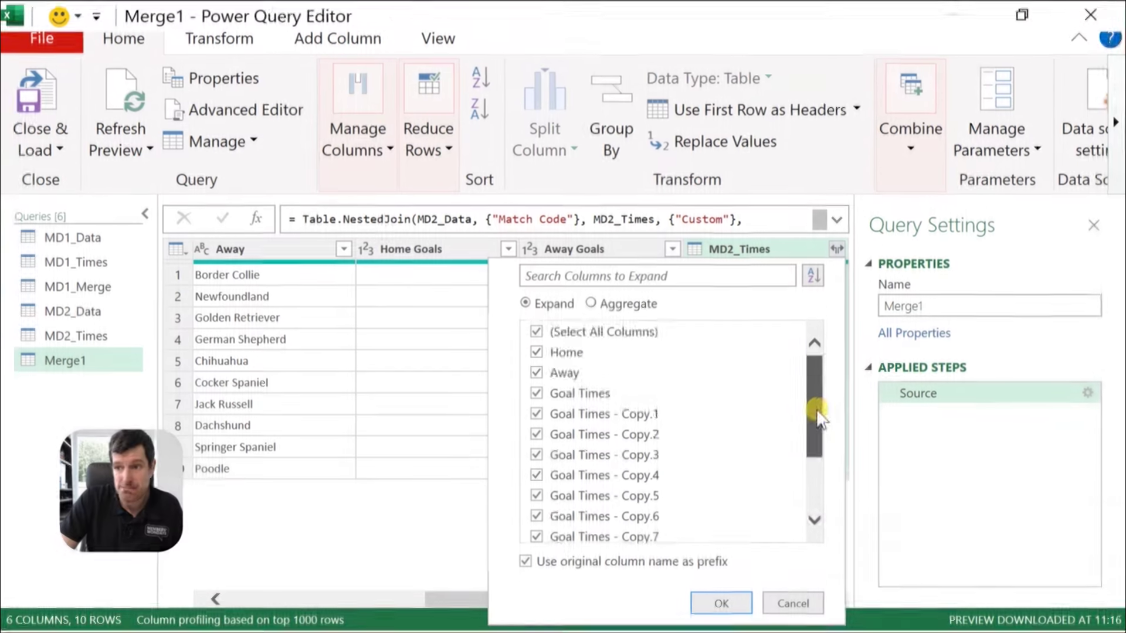
# - Clear all columns in the MD2_Times expansion list and select only Goal Times
pyautogui.moveTo(818, 405)
pyautogui.mouseDown()
pyautogui.moveTo(817, 522)
pyautogui.moveTo(819, 410)
pyautogui.mouseUp()
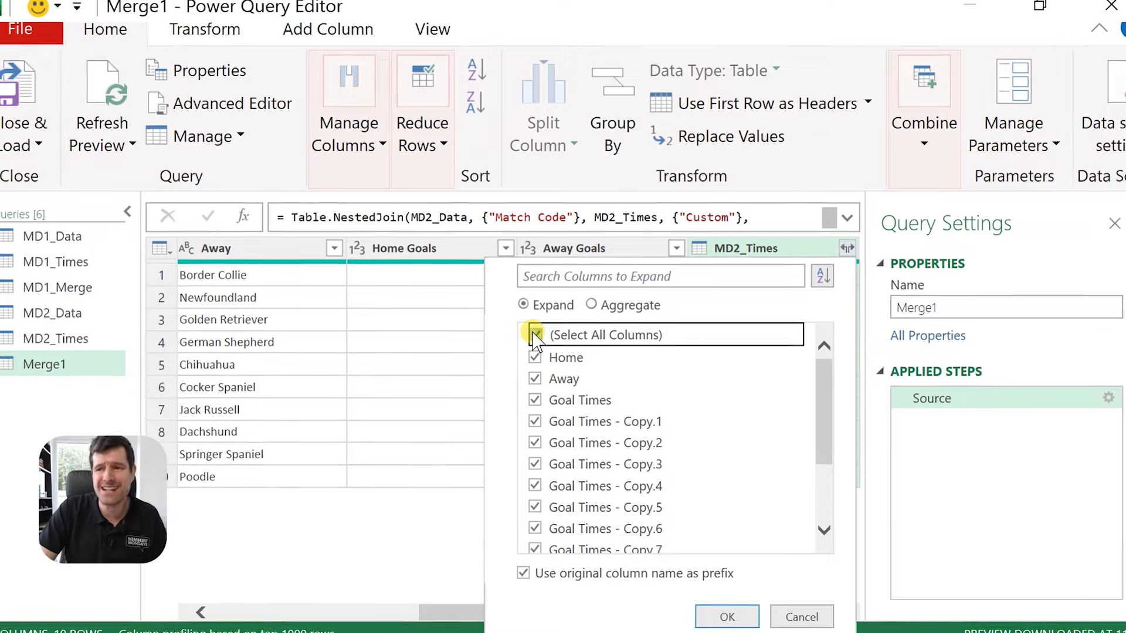
pyautogui.click(535, 335)
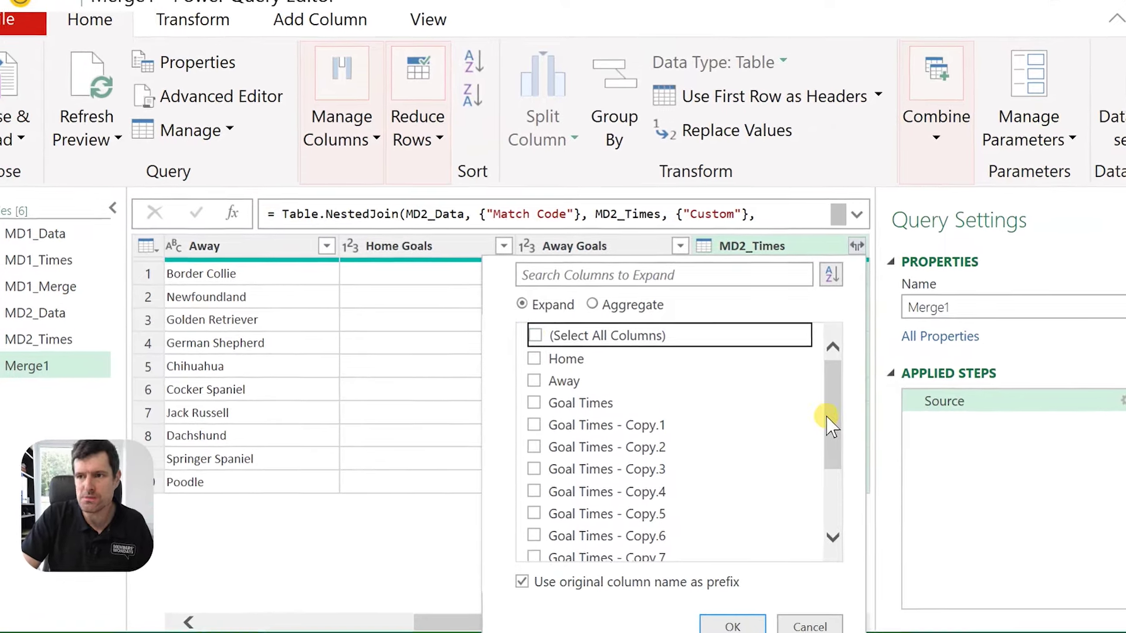
pyautogui.click(533, 403)
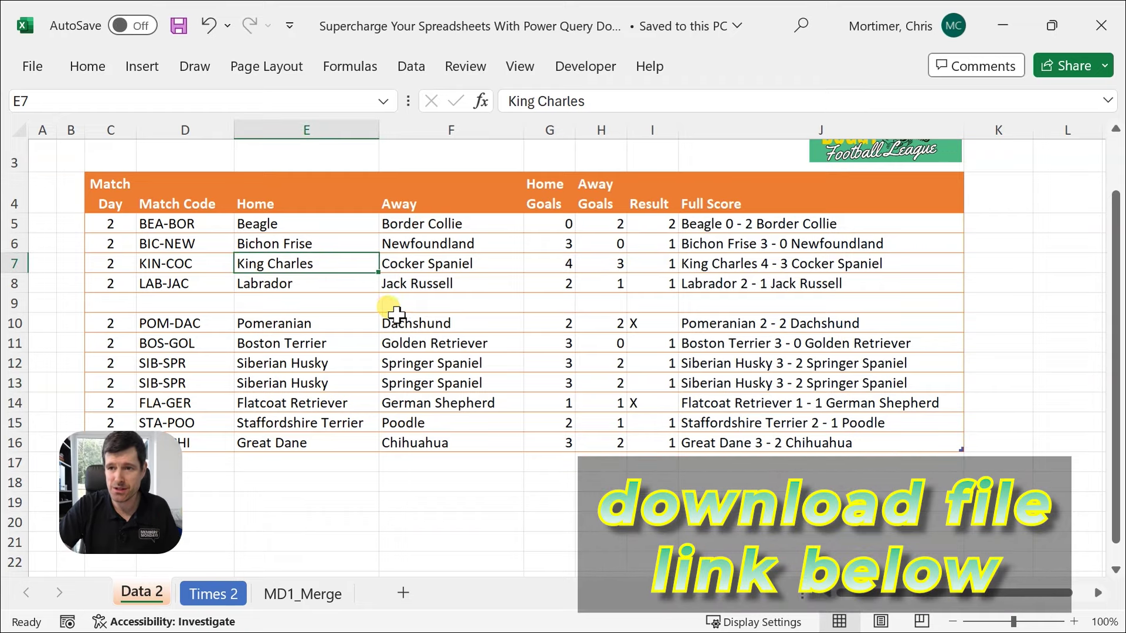
# - Review the matchday 2 results on the Data 2 sheet and the goal times on the Times 2 sheet
pyautogui.click(391, 316)
pyautogui.scroll(-1, 392, 302)
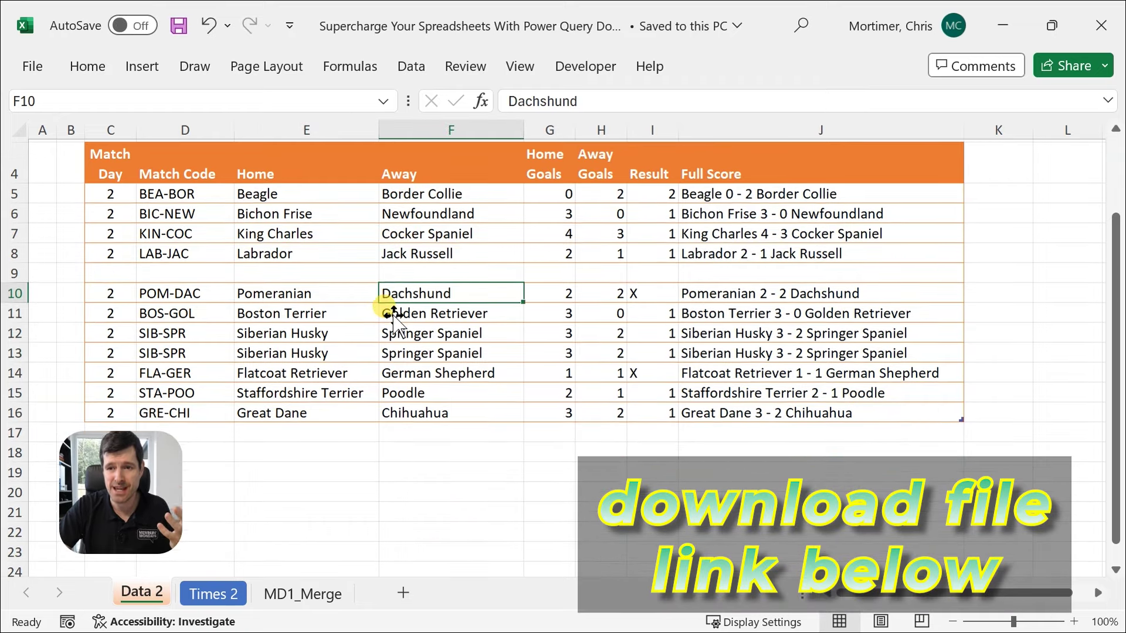
pyautogui.scroll(1, 391, 302)
pyautogui.click(208, 265)
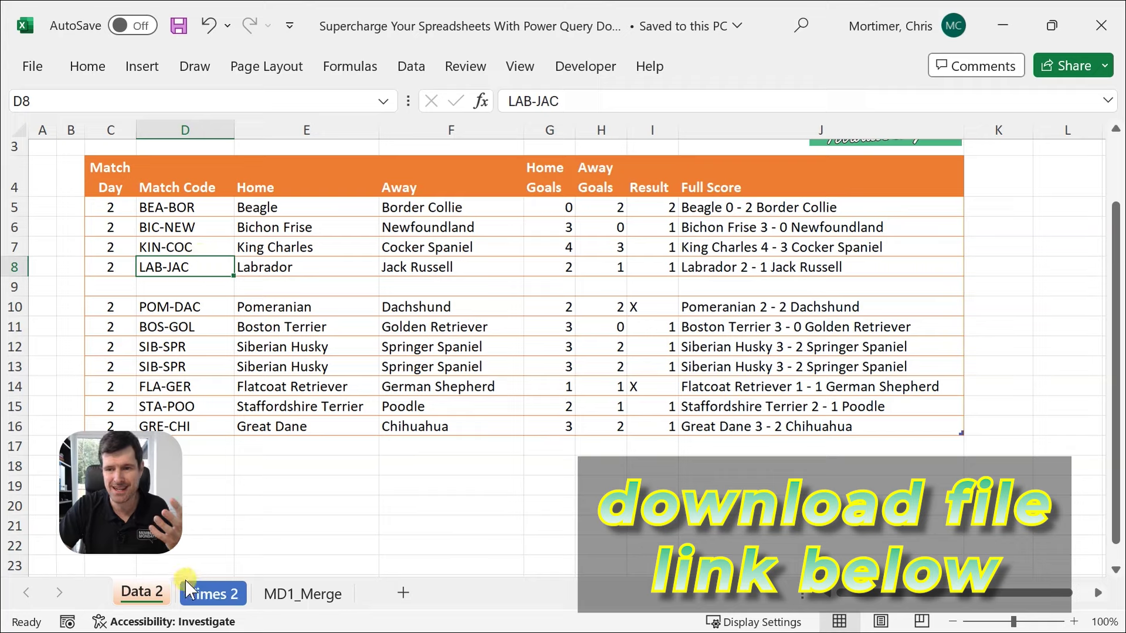
pyautogui.click(202, 595)
pyautogui.click(188, 325)
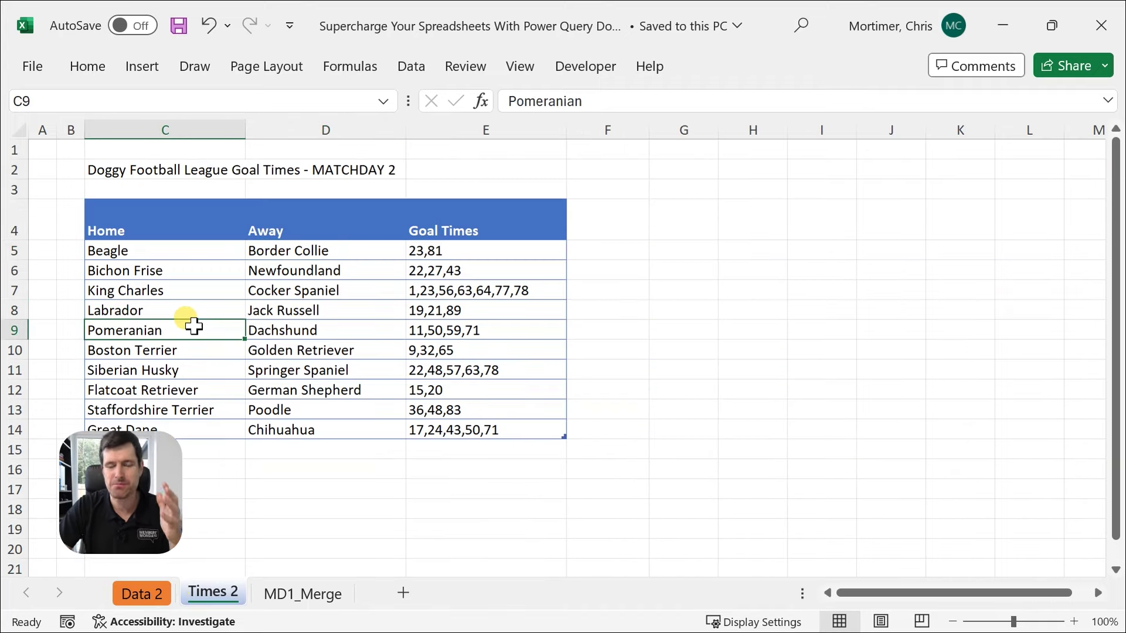
# - Inspect row 9 and the SIB-SPR entries in rows 12 and 13 of the Data 2 sheet
pyautogui.click(157, 603)
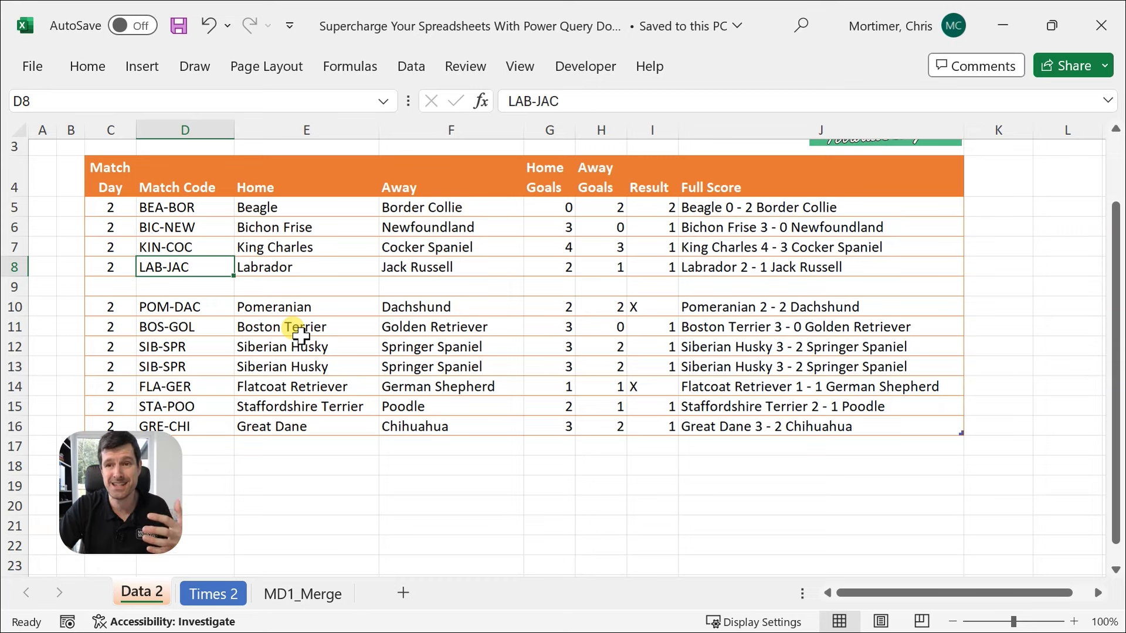
pyautogui.click(256, 284)
pyautogui.hotkey('shift', 'space')
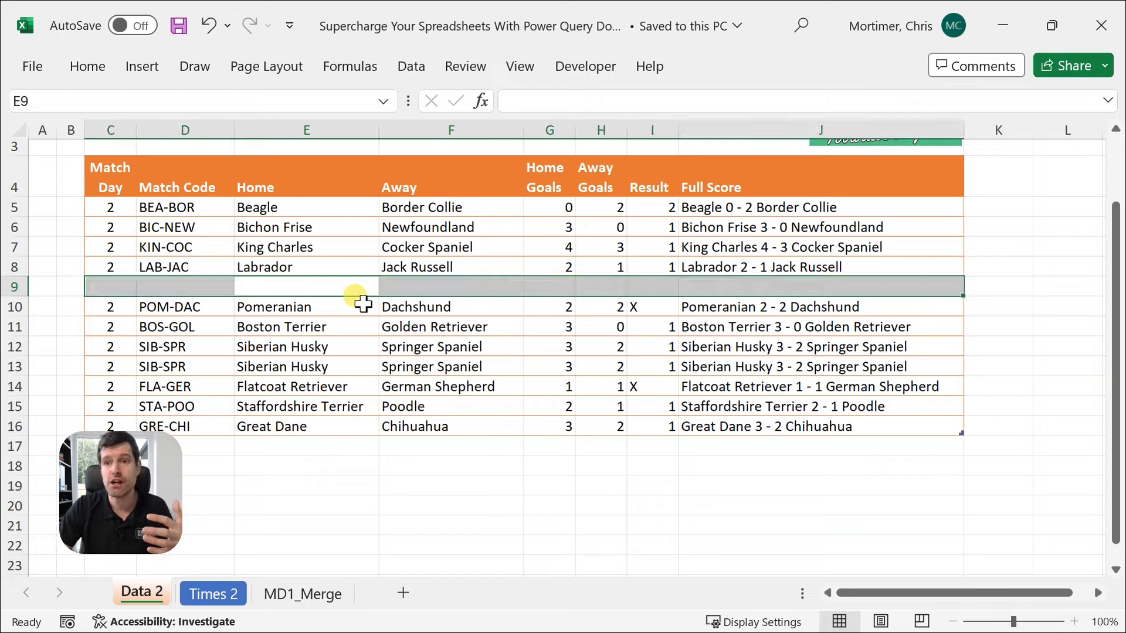
pyautogui.scroll(-1, 363, 303)
pyautogui.click(215, 307)
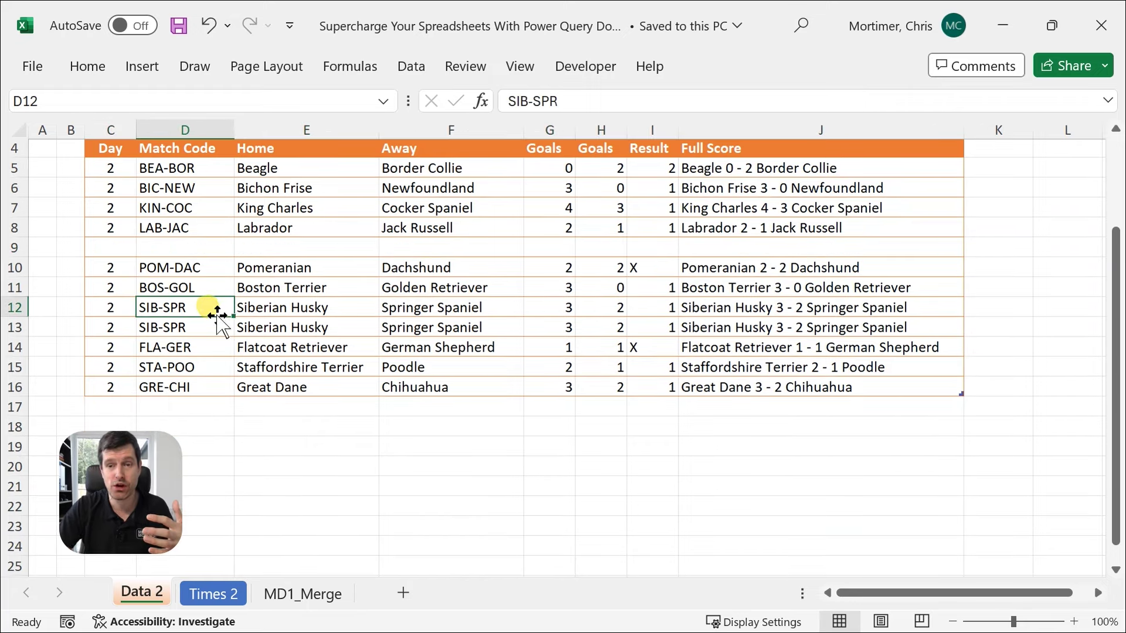
pyautogui.moveTo(211, 308); pyautogui.dragTo(214, 327)
pyautogui.scroll(1, 264, 261)
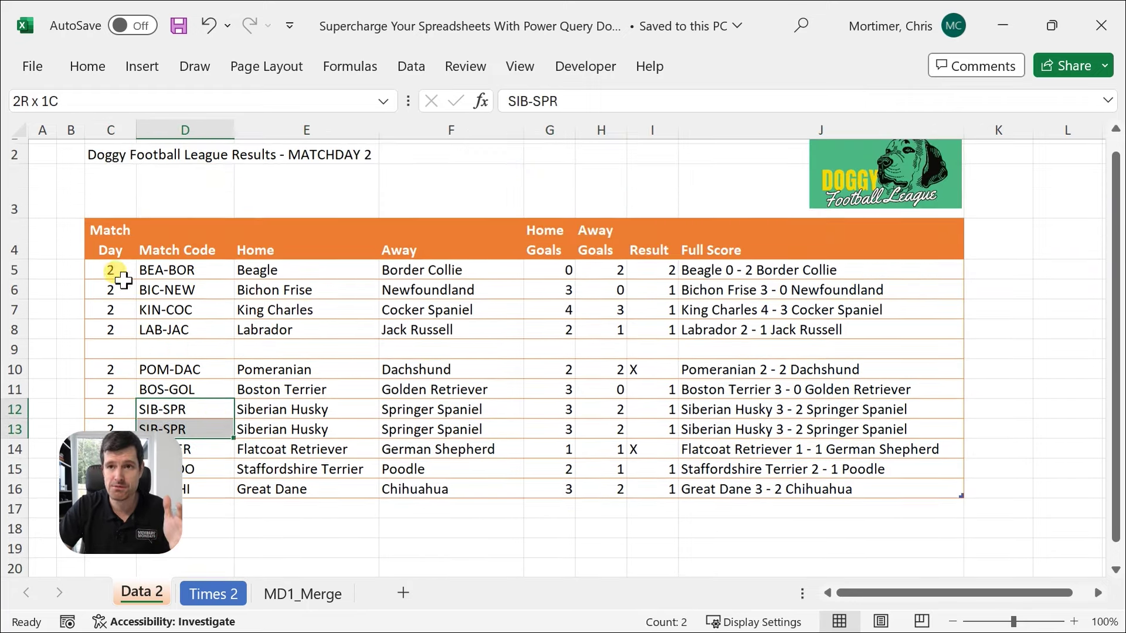
# - Import the matchday 2 results table, C4:J16 on the Data 2 sheet, into Power Query as a table/range source
pyautogui.click(109, 247)
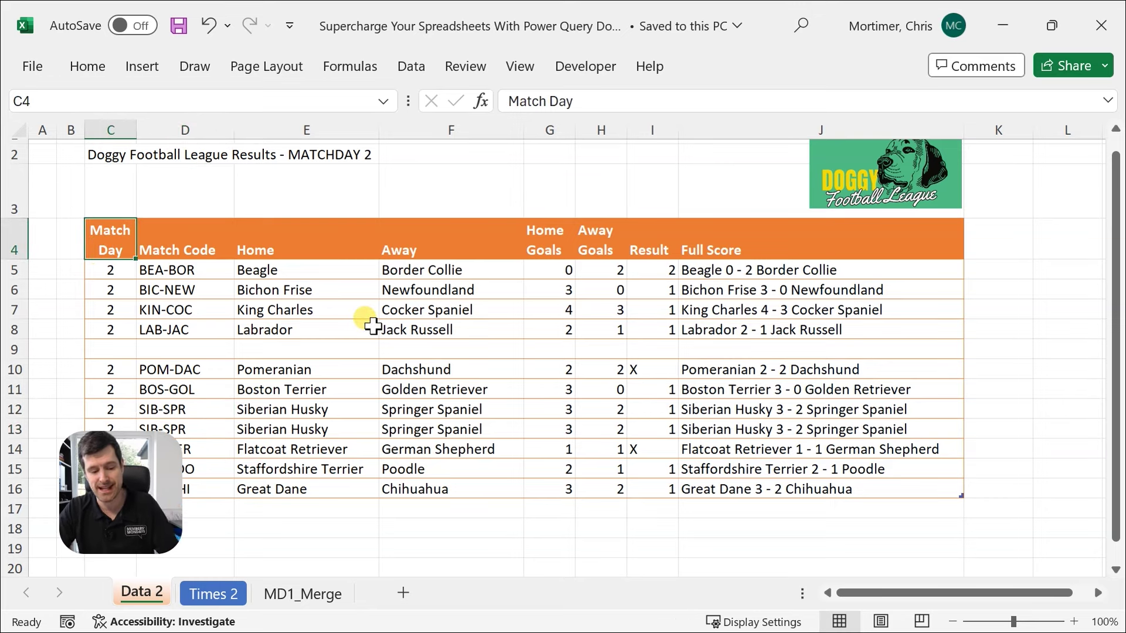
pyautogui.hotkey('ctrl', 'shift', 'Right')
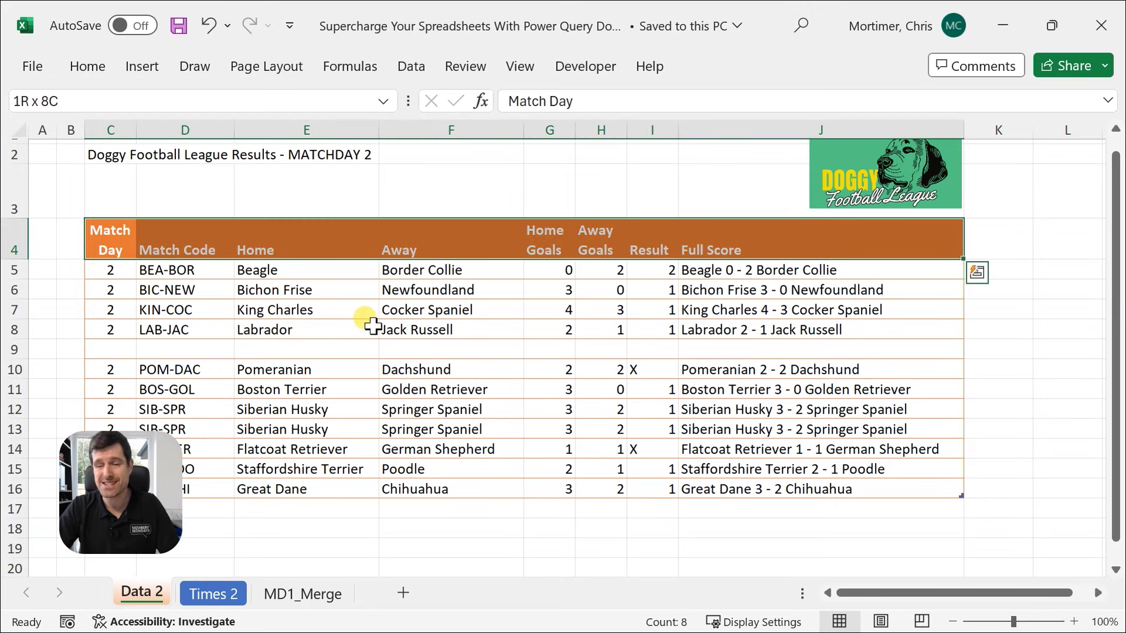
pyautogui.hotkey('ctrl', 'shift', 'Down')
pyautogui.hotkey('ctrl', 'shift', 'Down')
pyautogui.hotkey('ctrl', 'shift', 'Down')
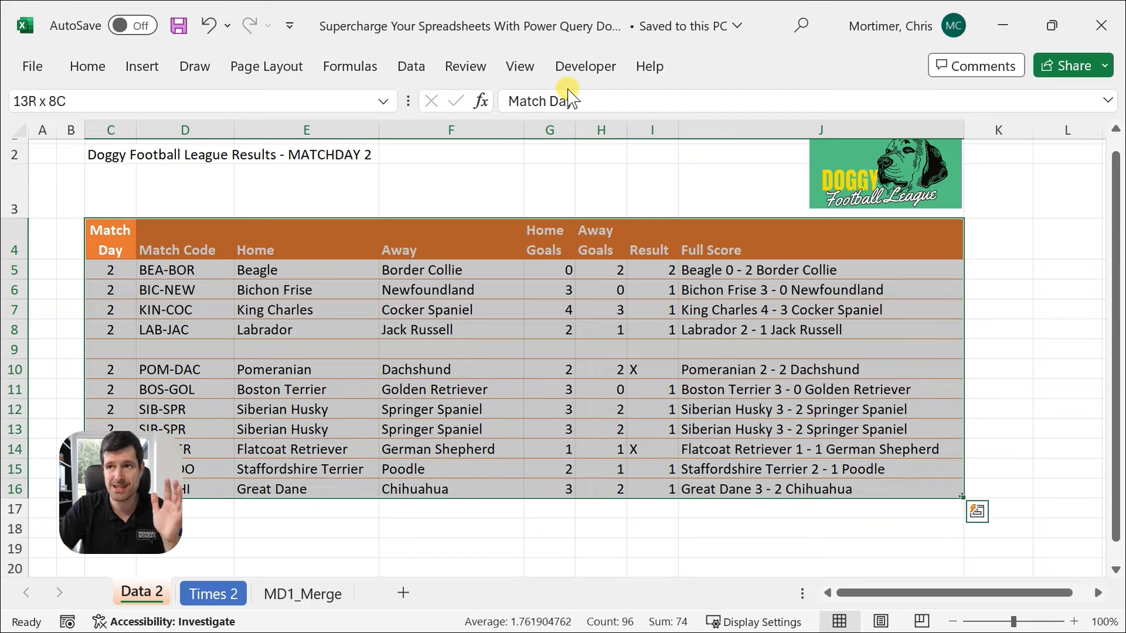
pyautogui.click(419, 72)
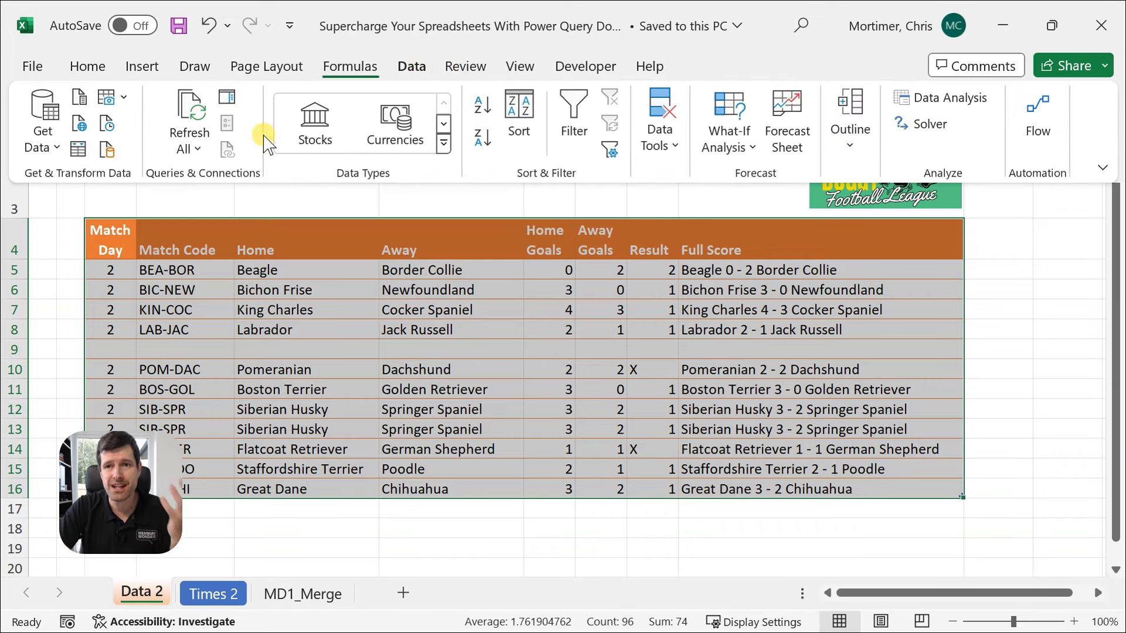
pyautogui.click(41, 137)
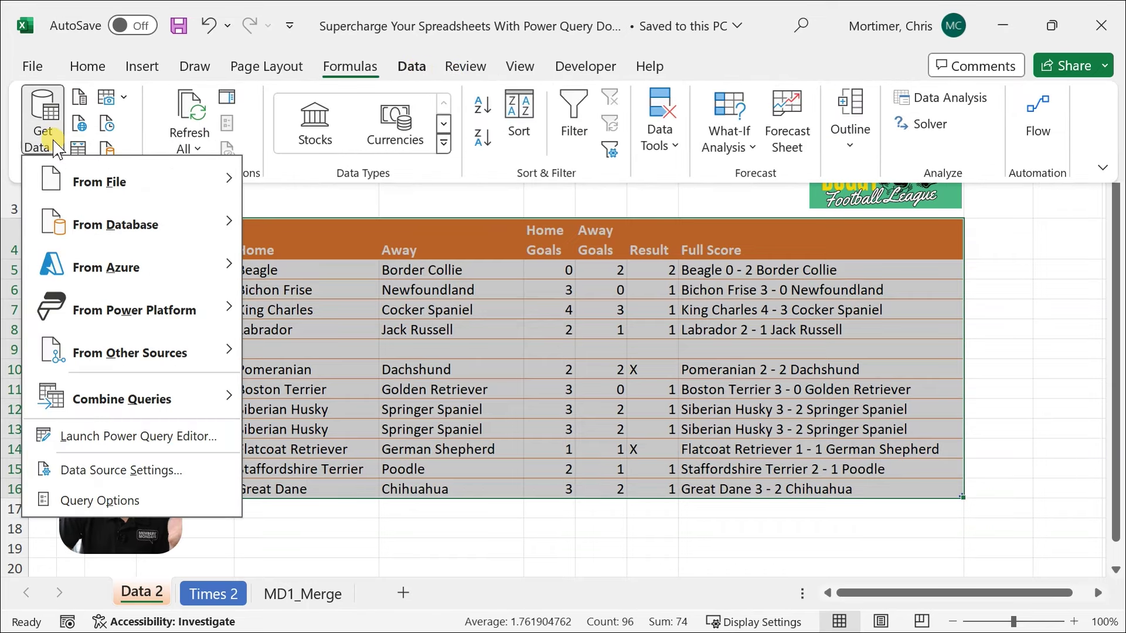
pyautogui.moveTo(149, 358)
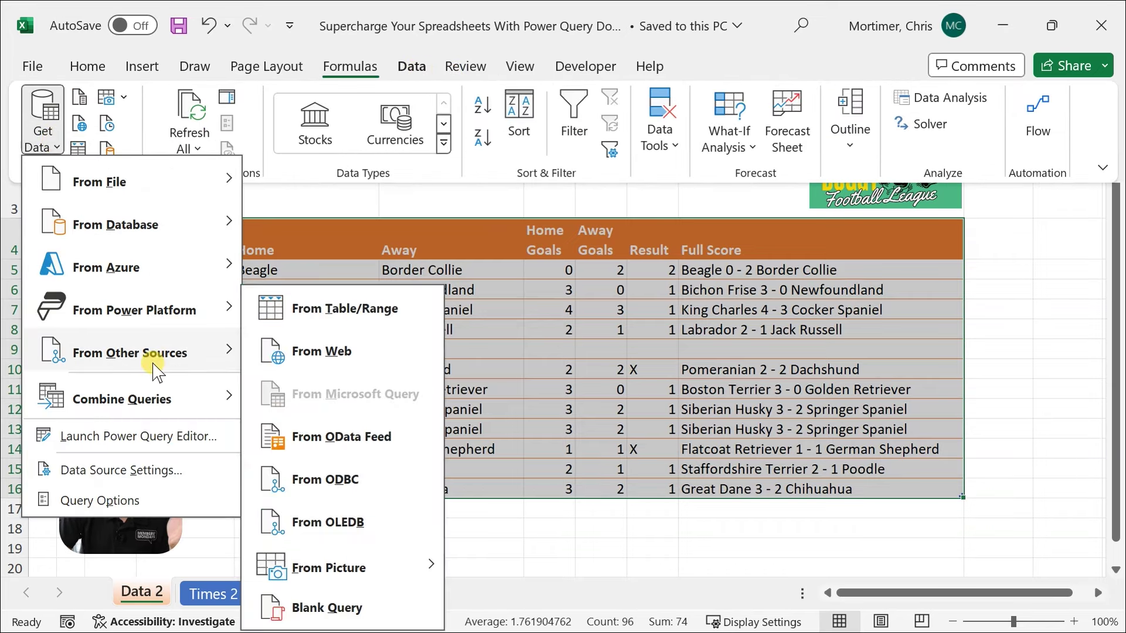
pyautogui.click(371, 311)
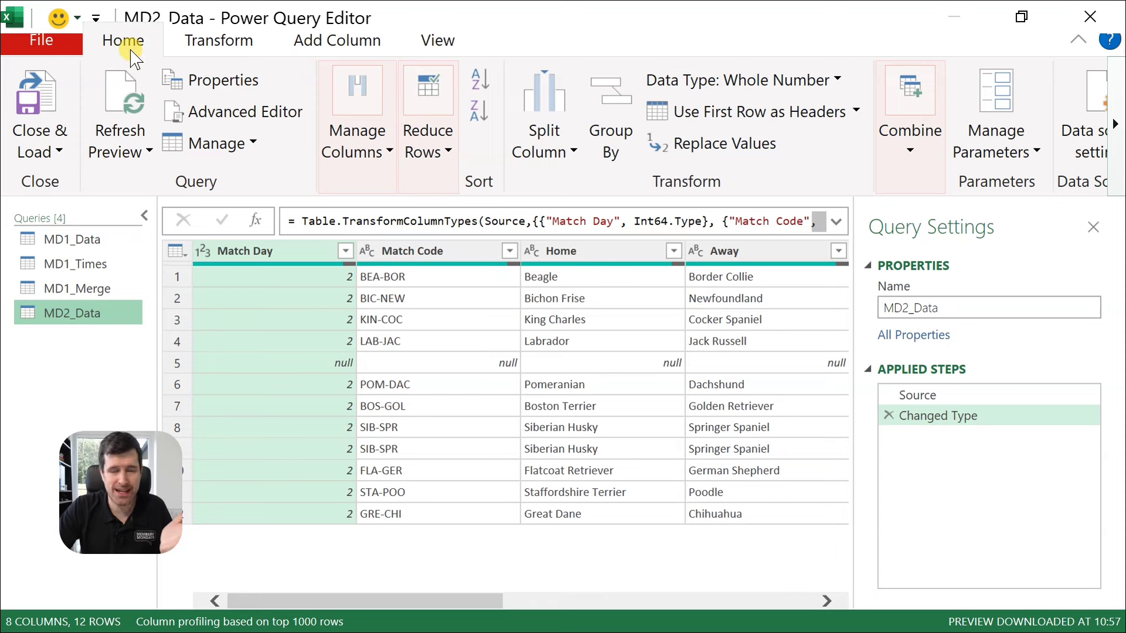
# - Remove the blank rows from the MD2_Data query
pyautogui.click(434, 156)
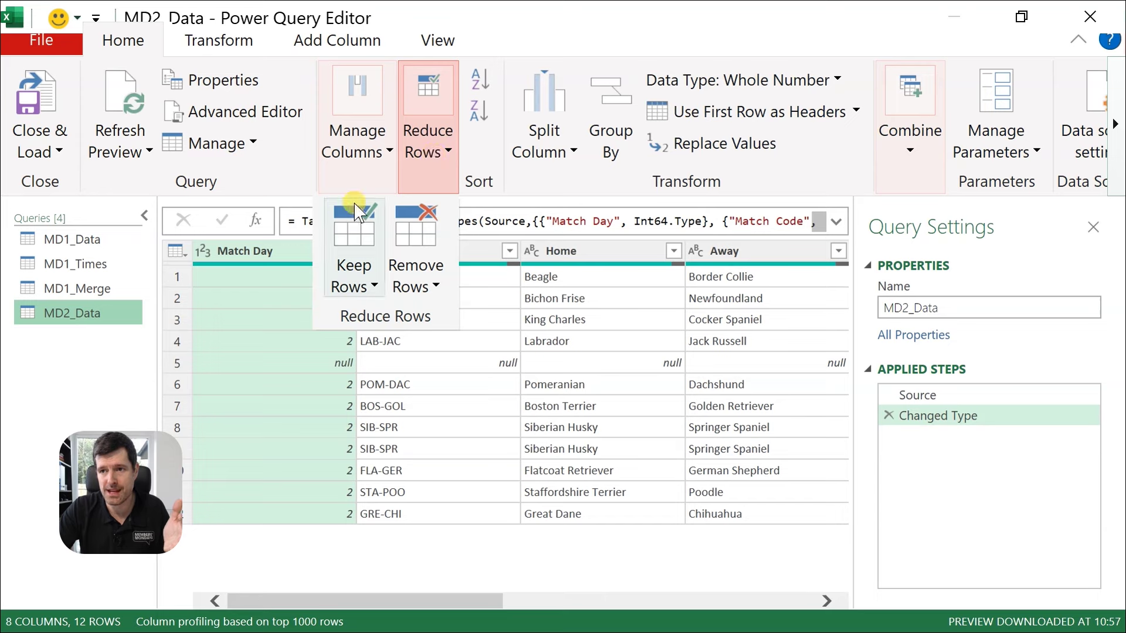
pyautogui.click(428, 224)
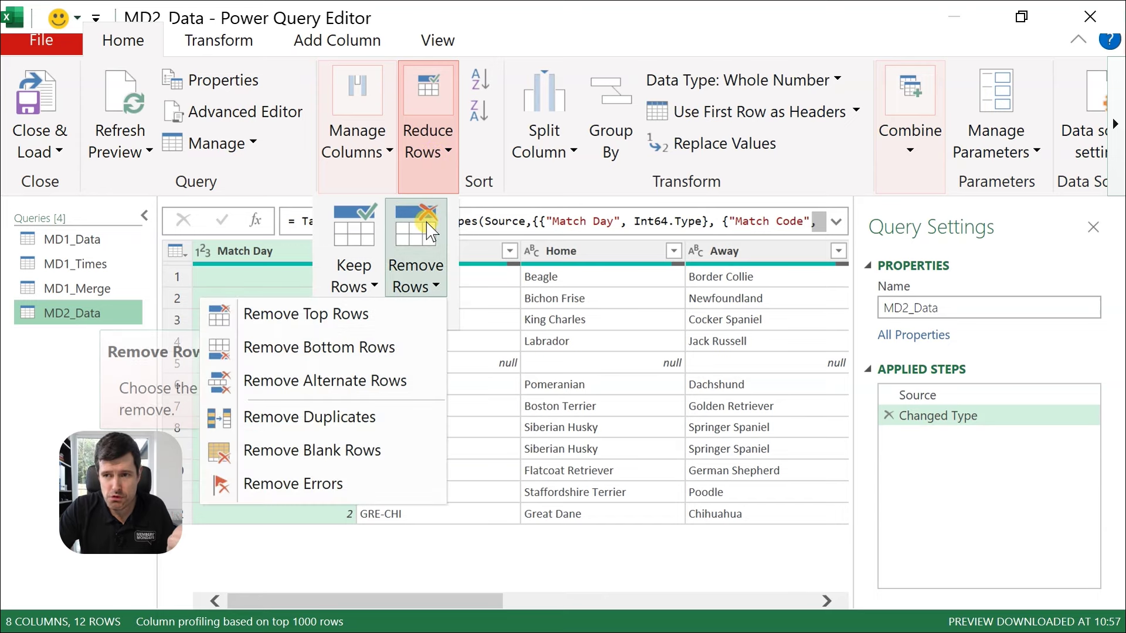
pyautogui.click(353, 459)
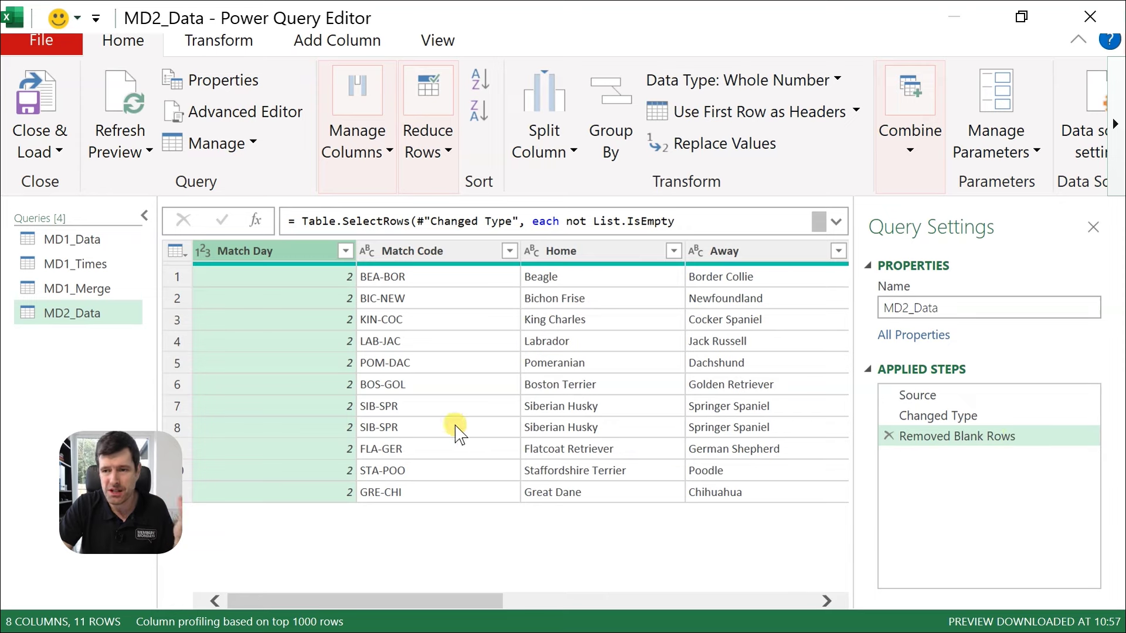
# - Remove duplicate rows from MD2_Data based on the Match Code column
pyautogui.click(410, 252)
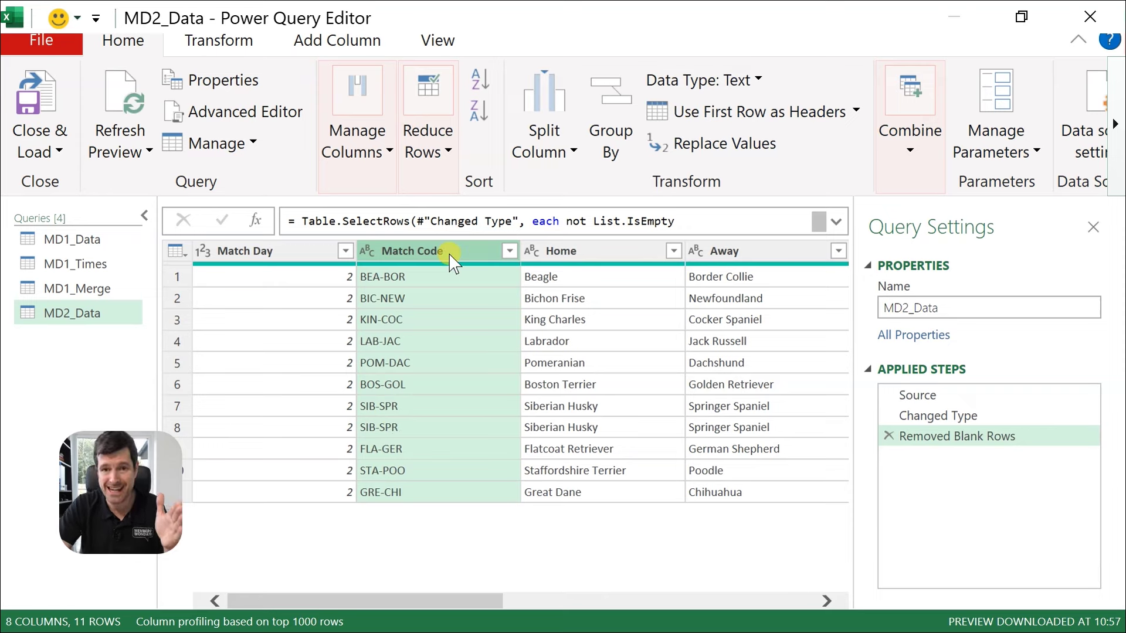
pyautogui.click(438, 152)
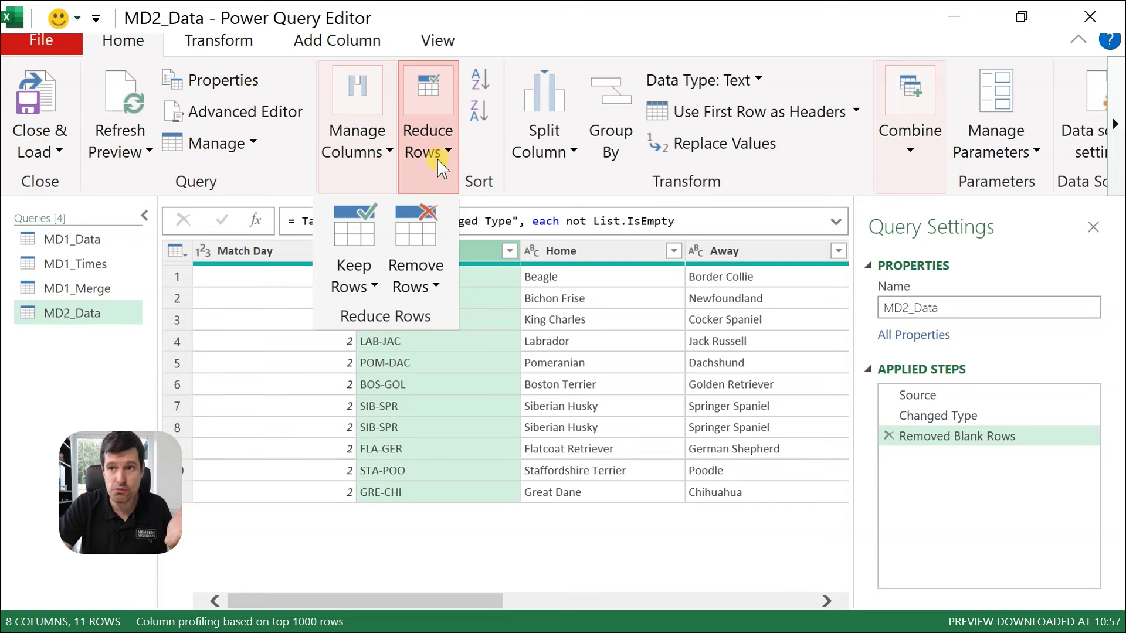
pyautogui.click(432, 239)
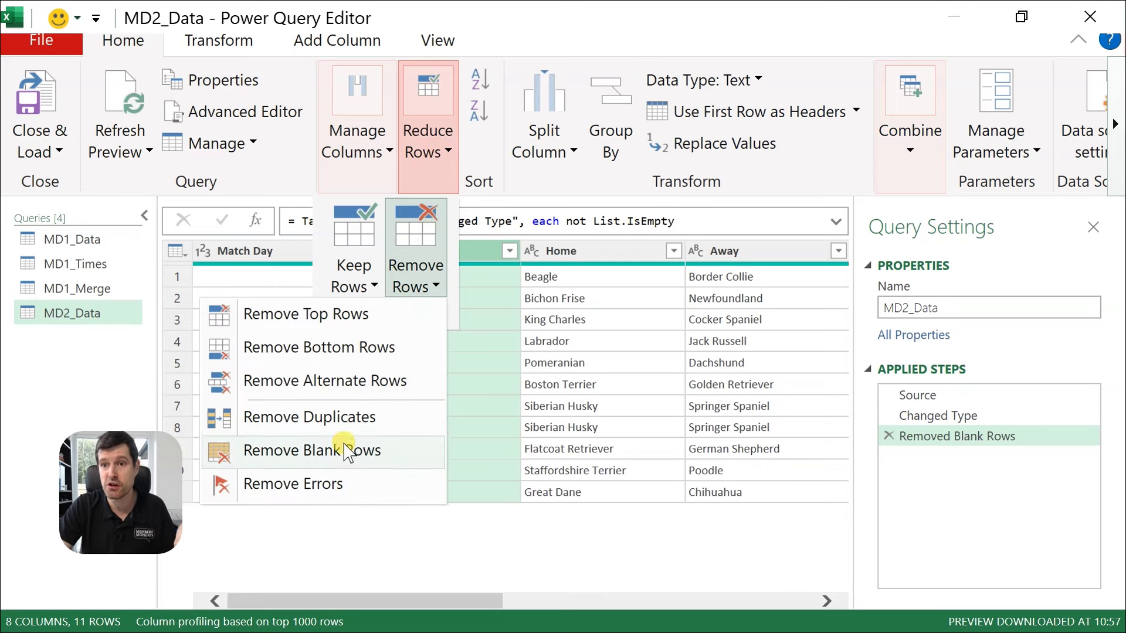
pyautogui.click(346, 422)
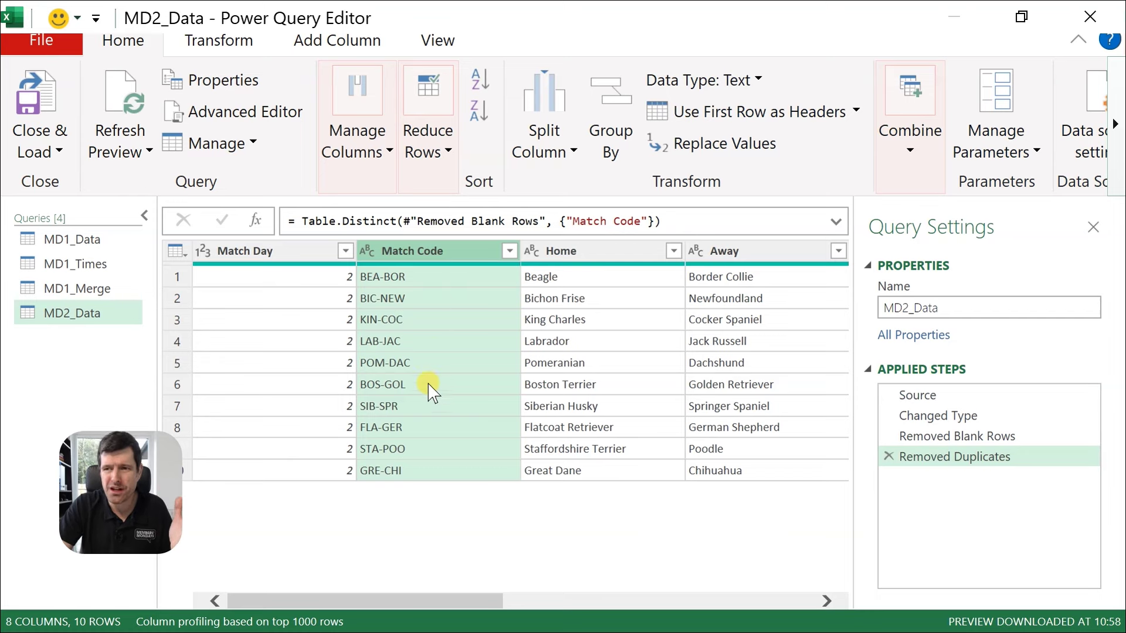
# - Sort the MD2_Data rows by the Home column in ascending order
pyautogui.click(613, 271)
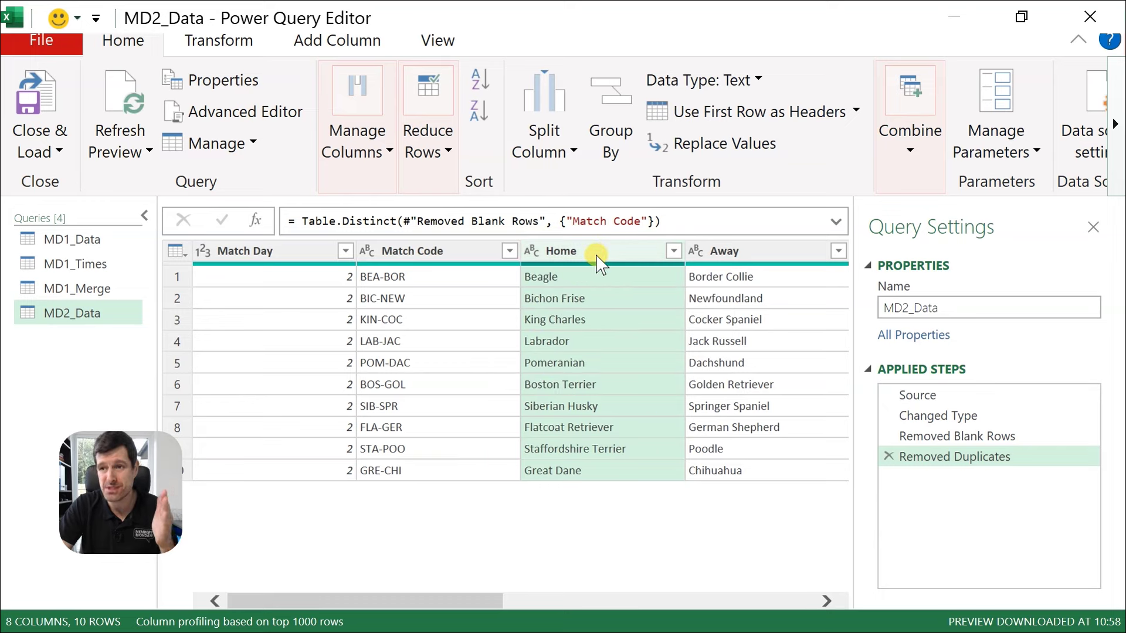
pyautogui.click(674, 250)
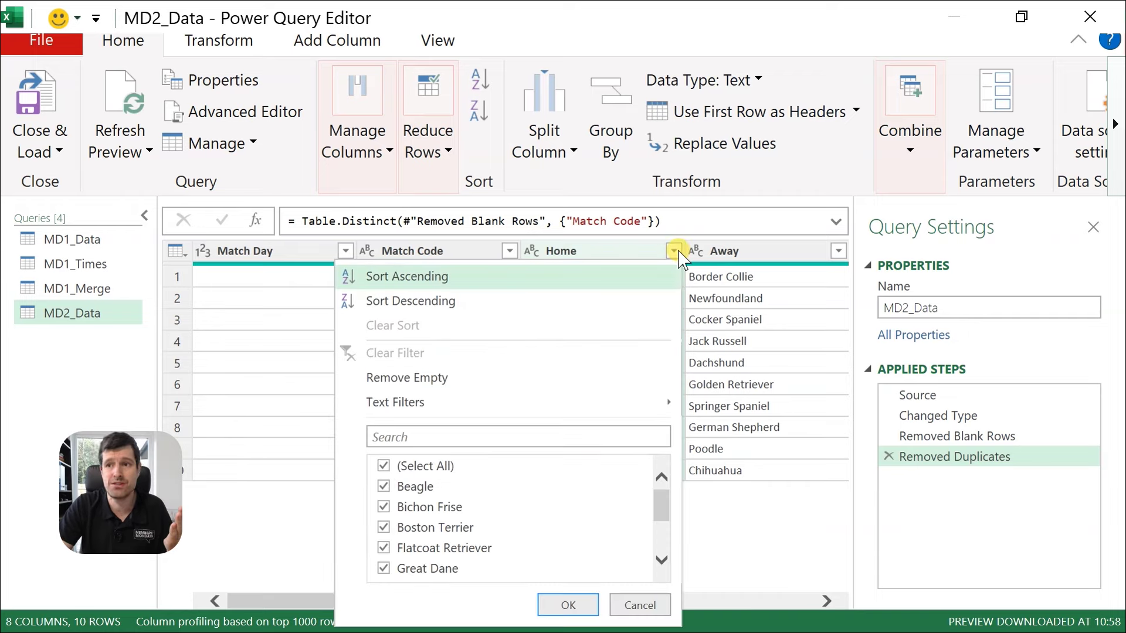
pyautogui.click(565, 281)
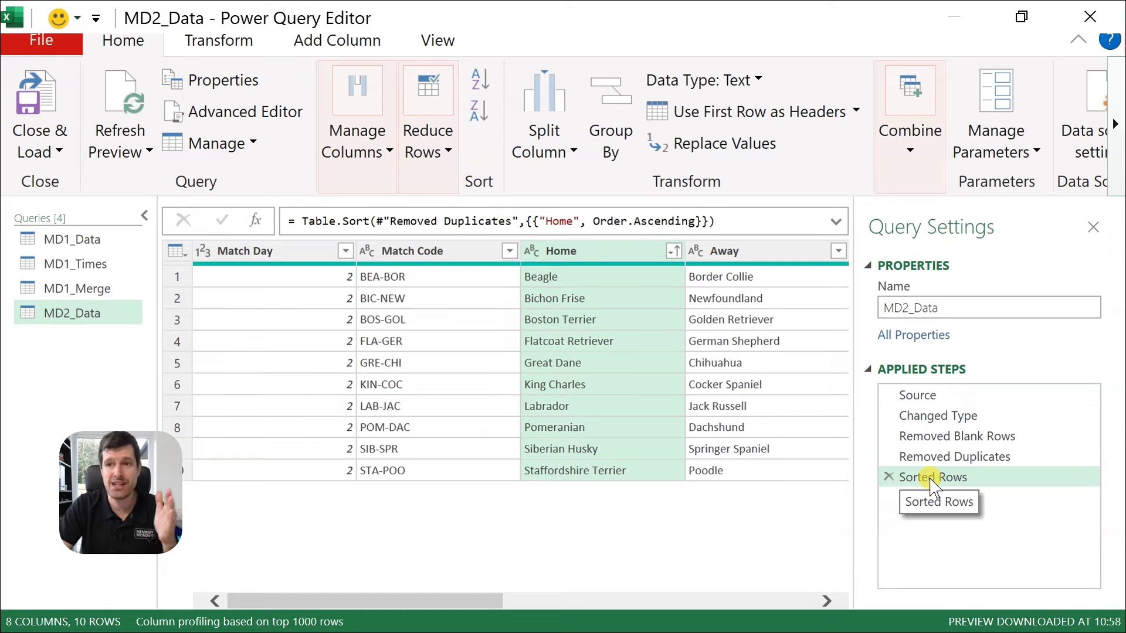
# - Keep only the Match Code, Home, Away, Home Goals and Away Goals columns in MD2_Data
pyautogui.moveTo(419, 599); pyautogui.dragTo(381, 595)
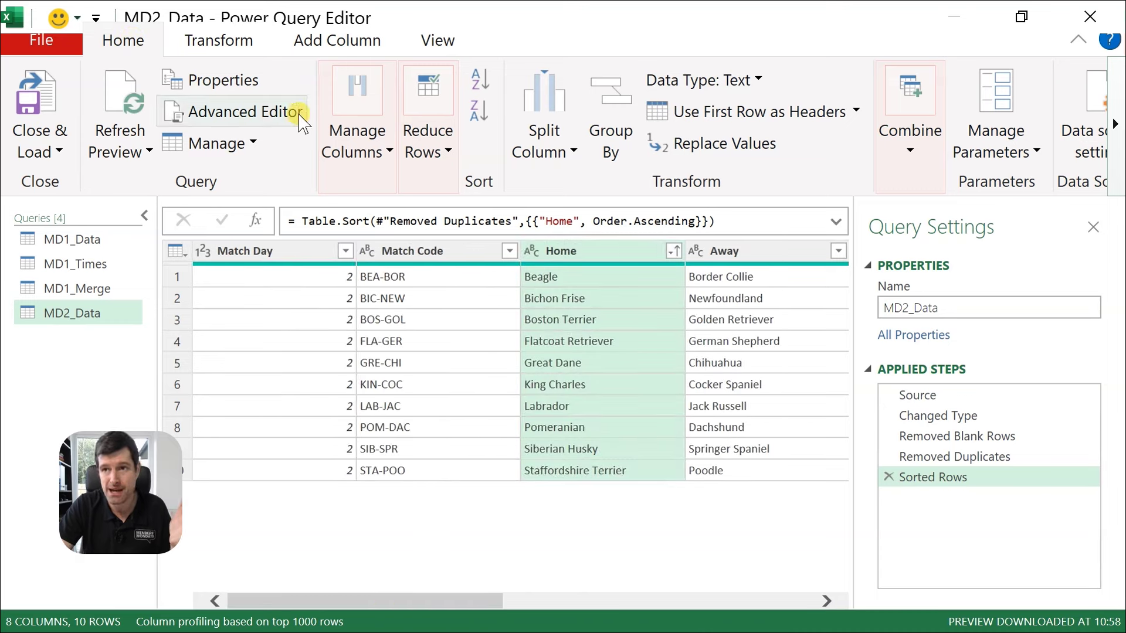
pyautogui.click(357, 152)
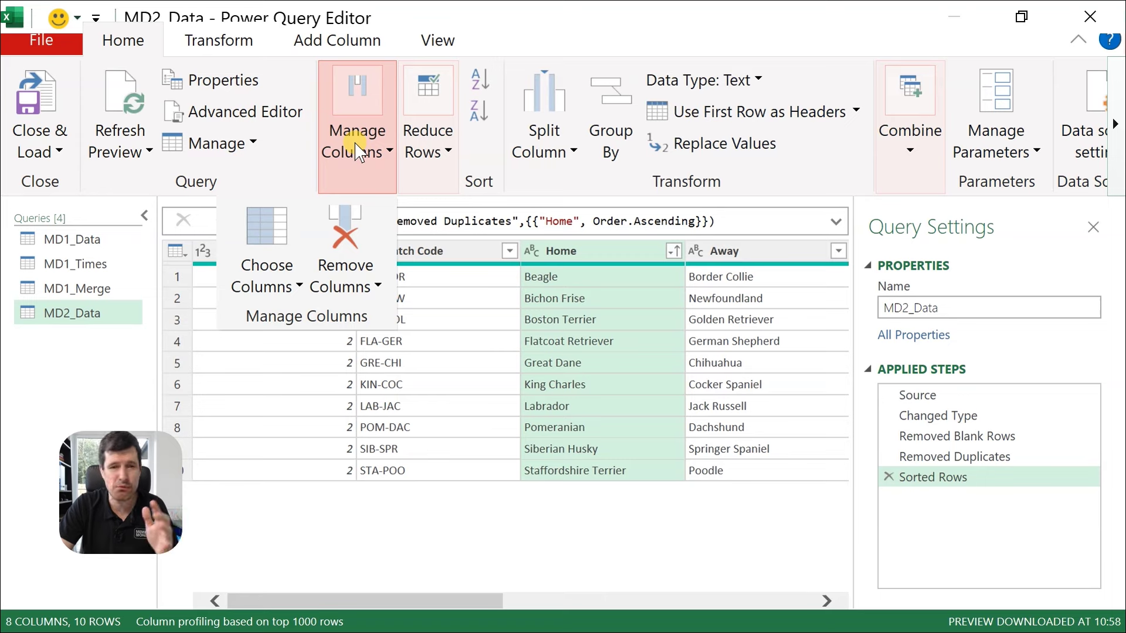
pyautogui.click(270, 237)
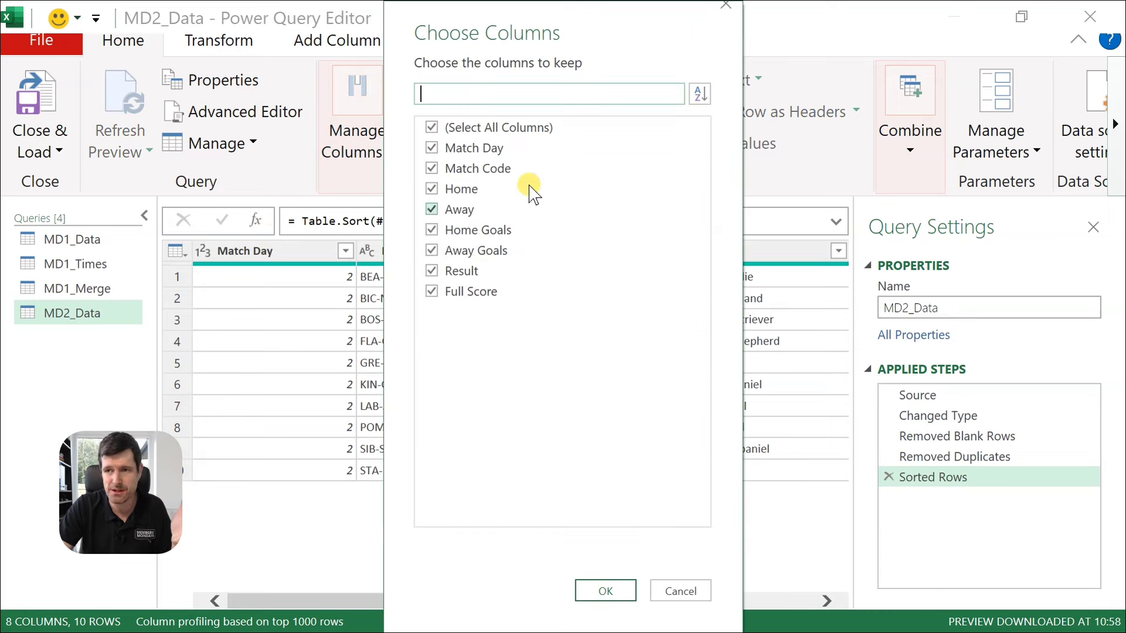
pyautogui.click(432, 127)
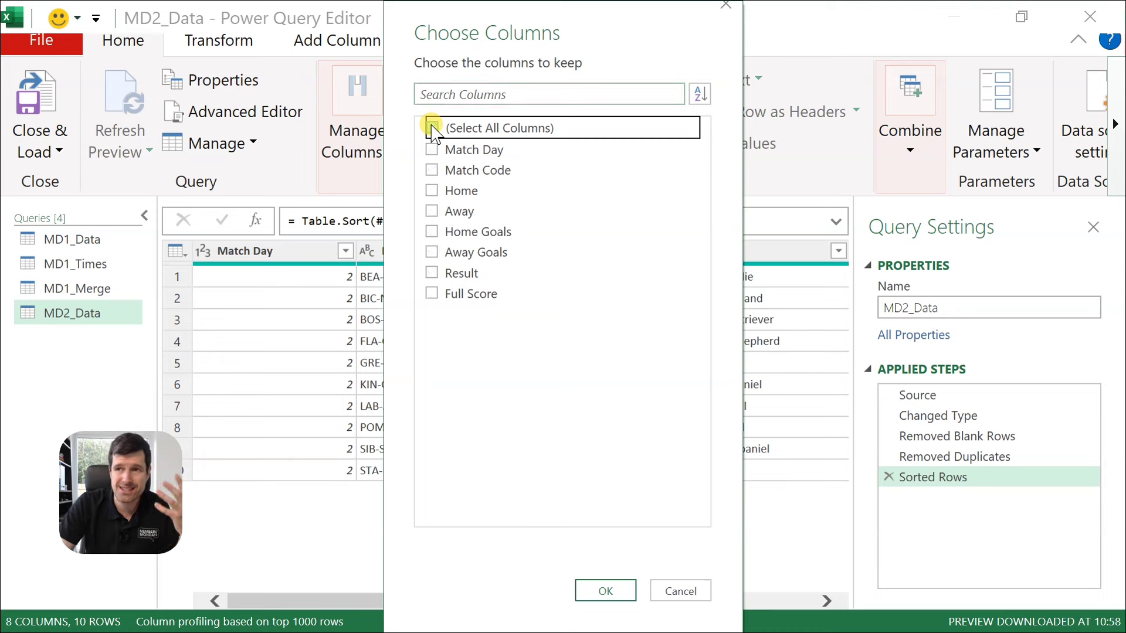
pyautogui.click(501, 171)
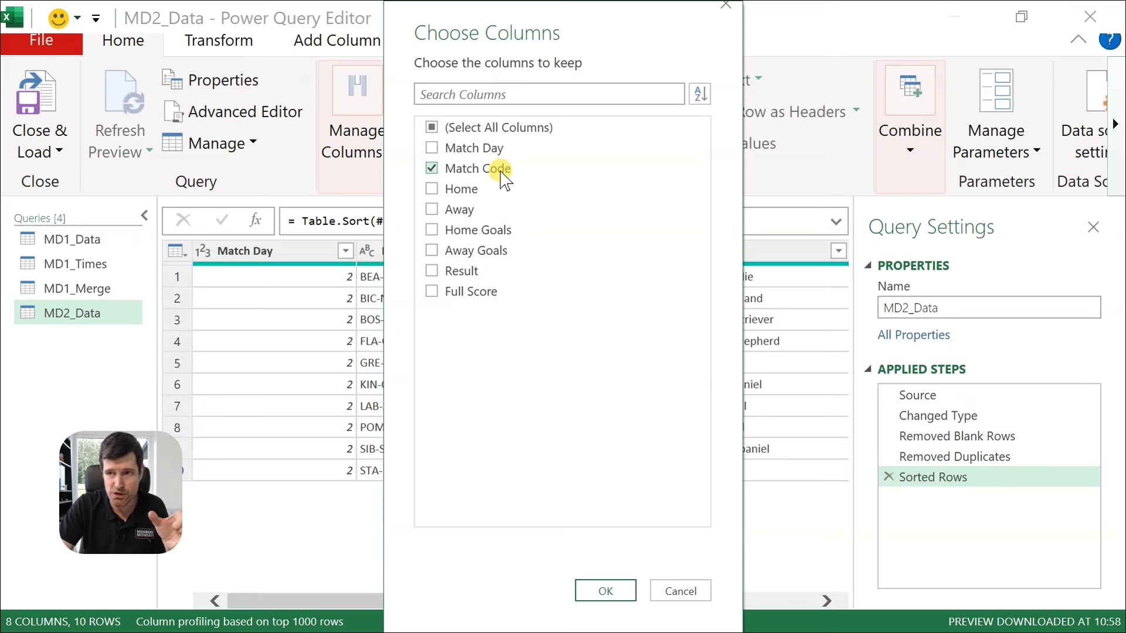
pyautogui.click(463, 191)
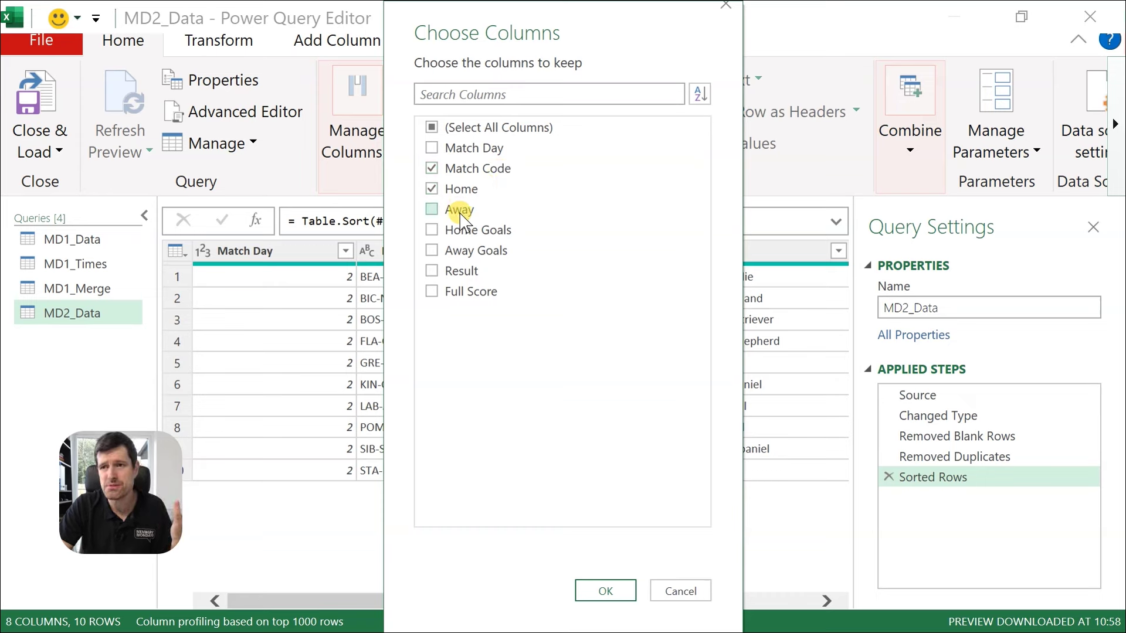
pyautogui.click(462, 216)
pyautogui.click(485, 234)
pyautogui.click(467, 249)
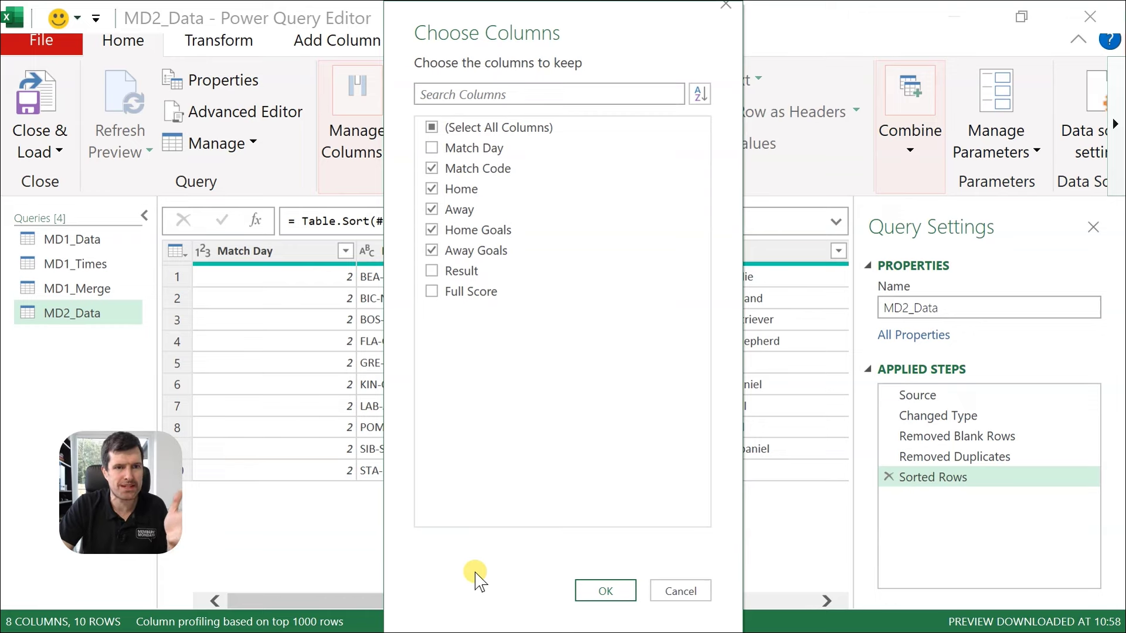
pyautogui.click(592, 593)
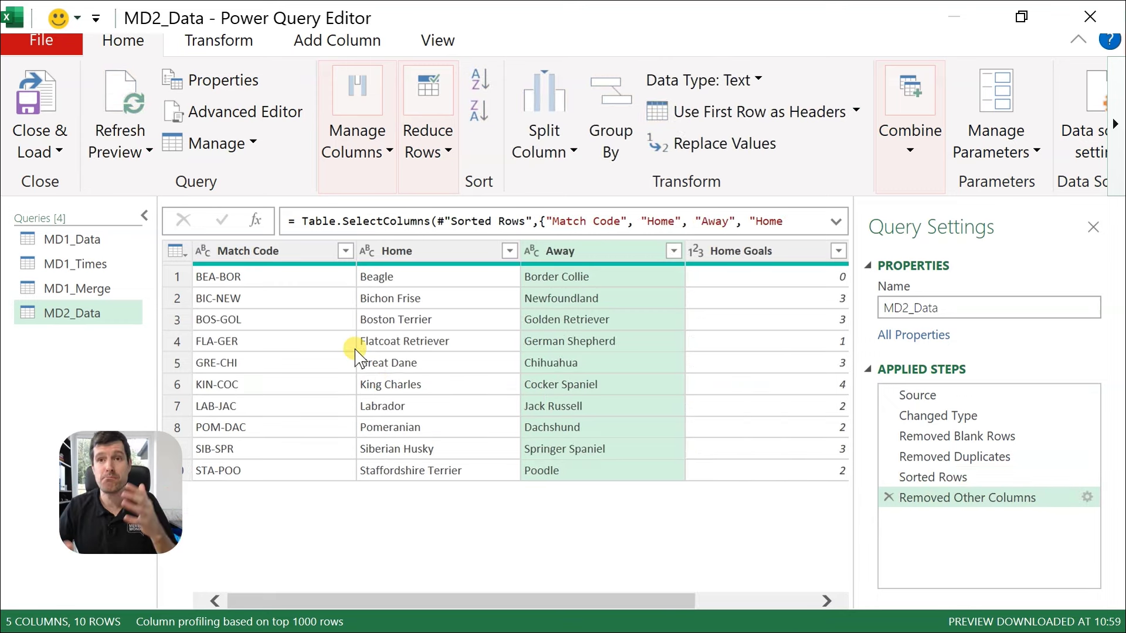
# - Close the query editor and load the MD2_Data query as a table on a new worksheet
pyautogui.click(55, 147)
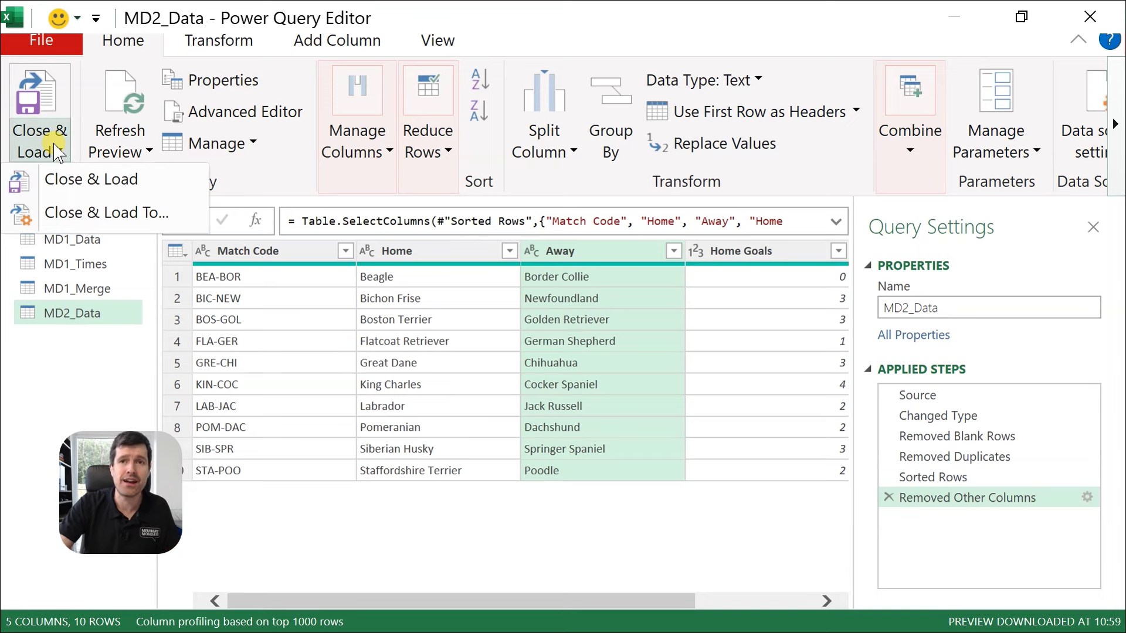
pyautogui.click(95, 215)
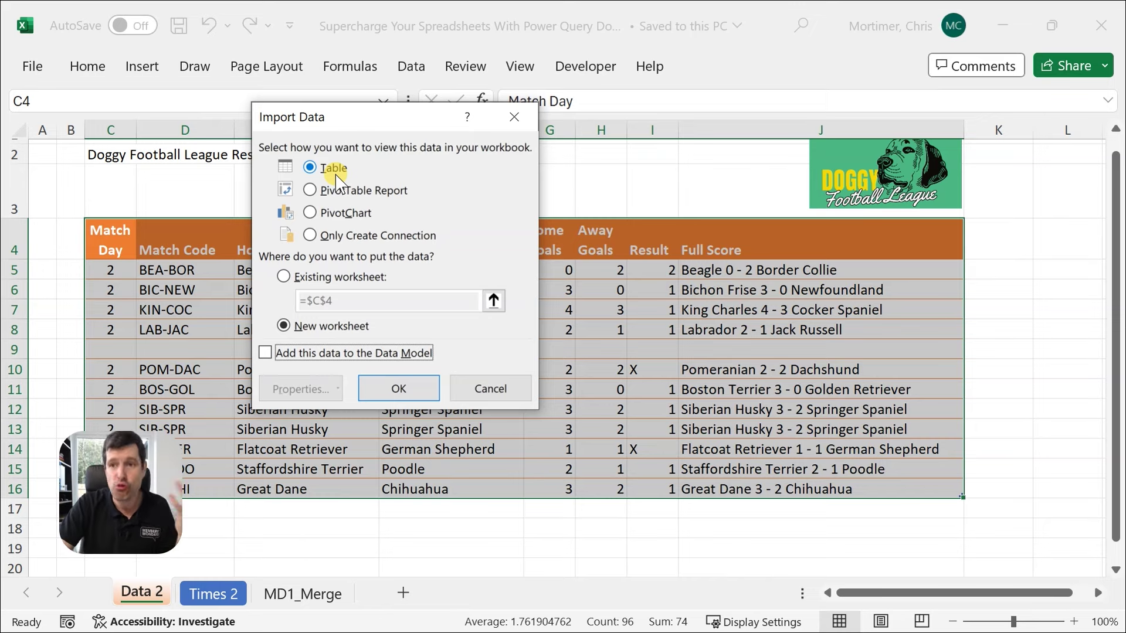
pyautogui.click(387, 237)
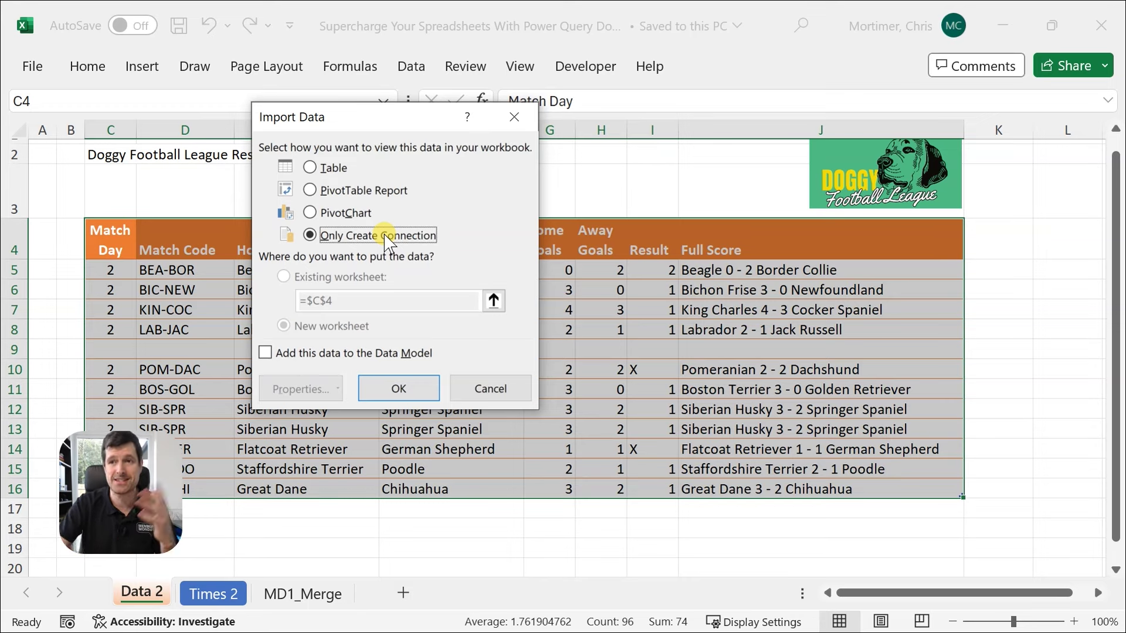
pyautogui.click(315, 169)
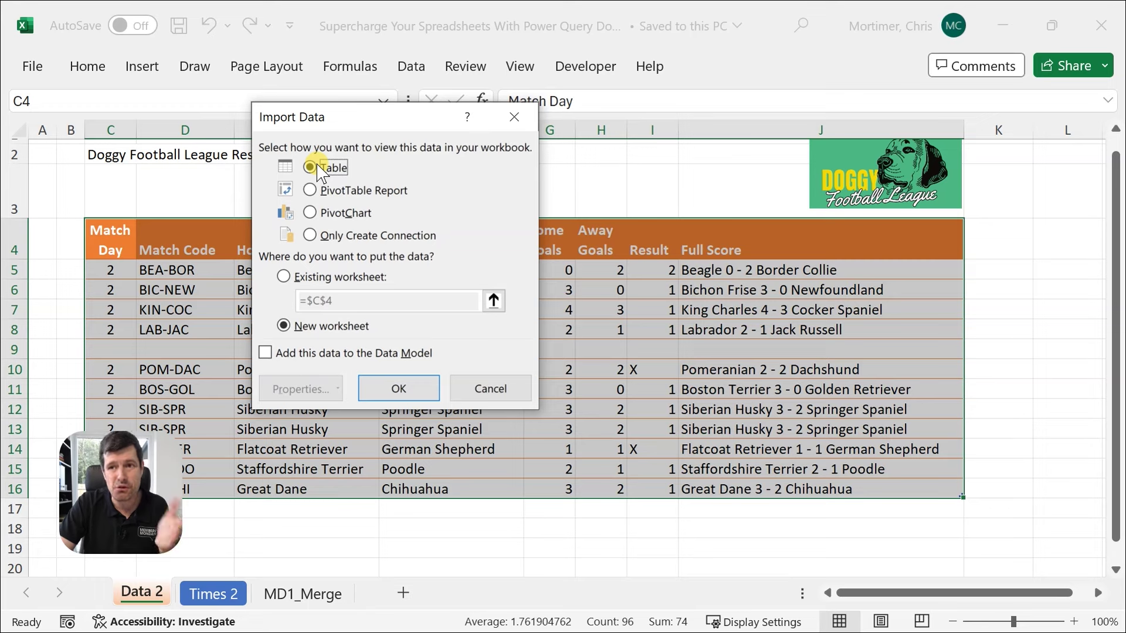
pyautogui.click(402, 397)
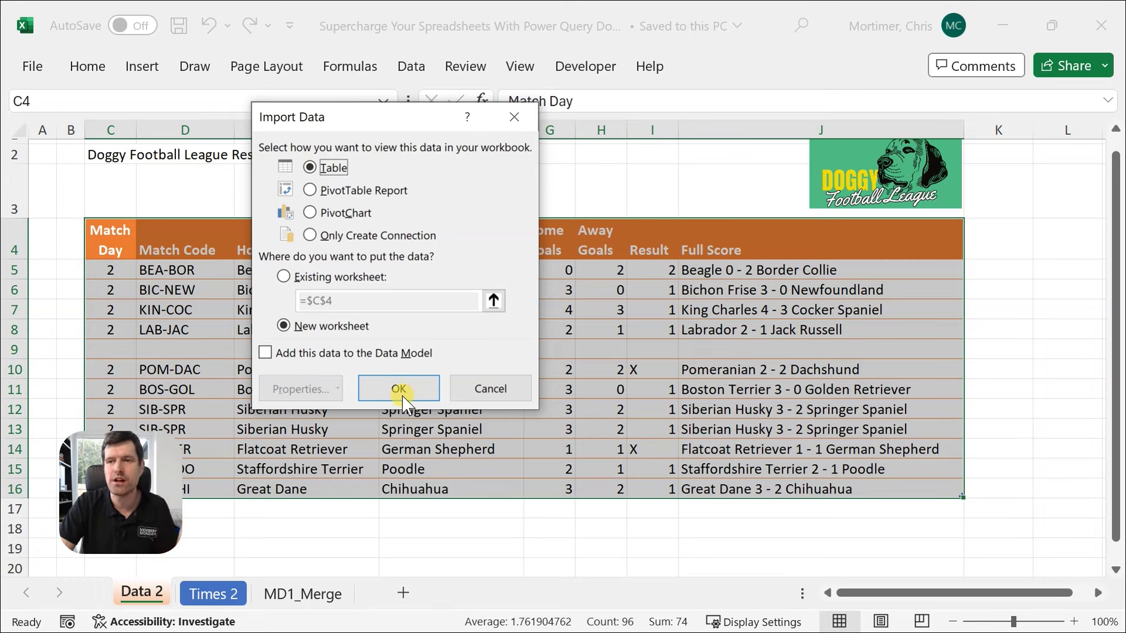
pyautogui.click(397, 394)
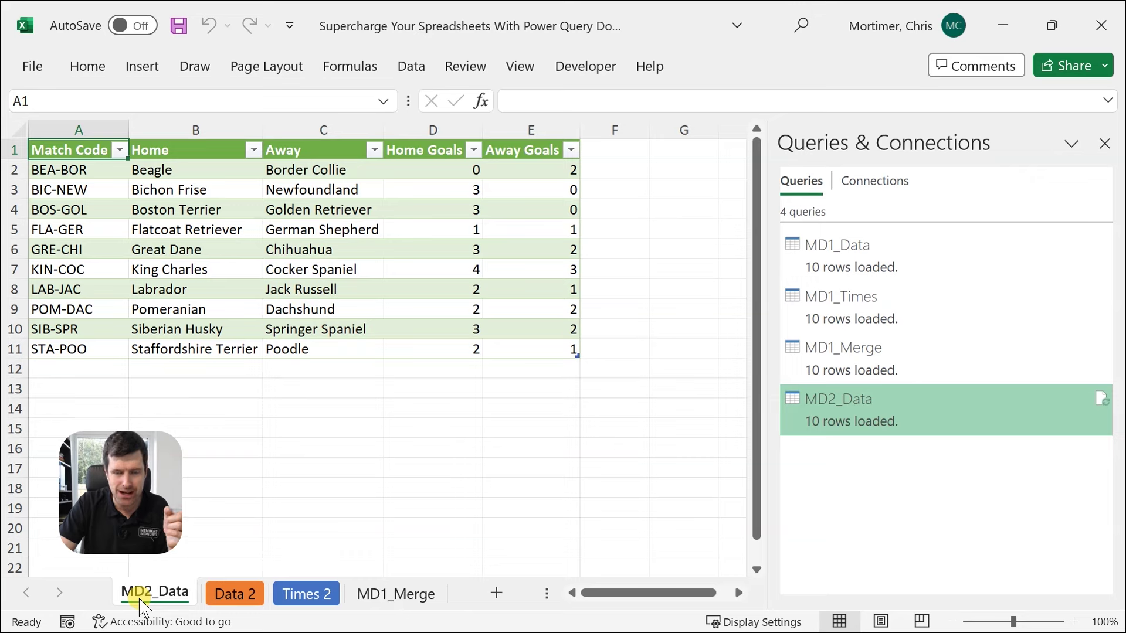
pyautogui.click(331, 189)
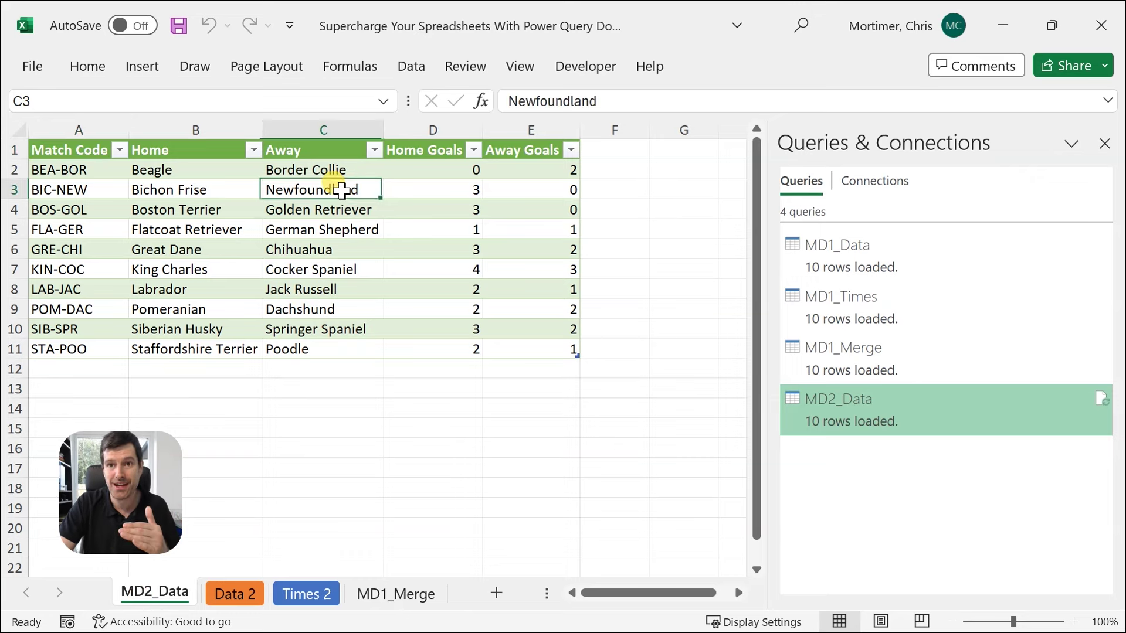
pyautogui.press('Down')
pyautogui.press('Down')
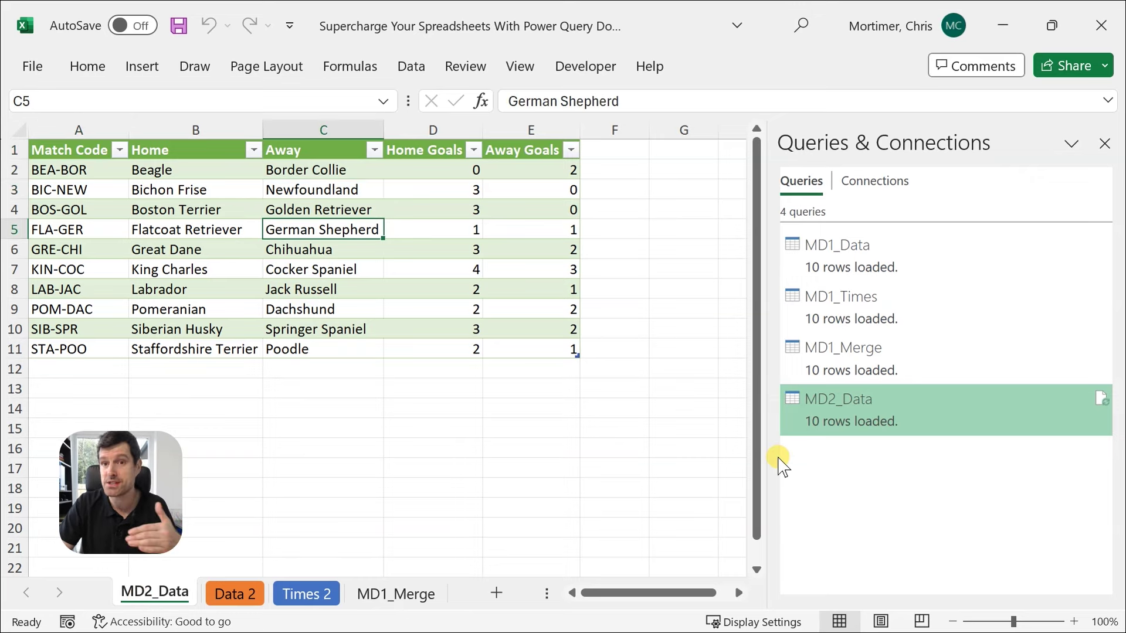
pyautogui.press('Down')
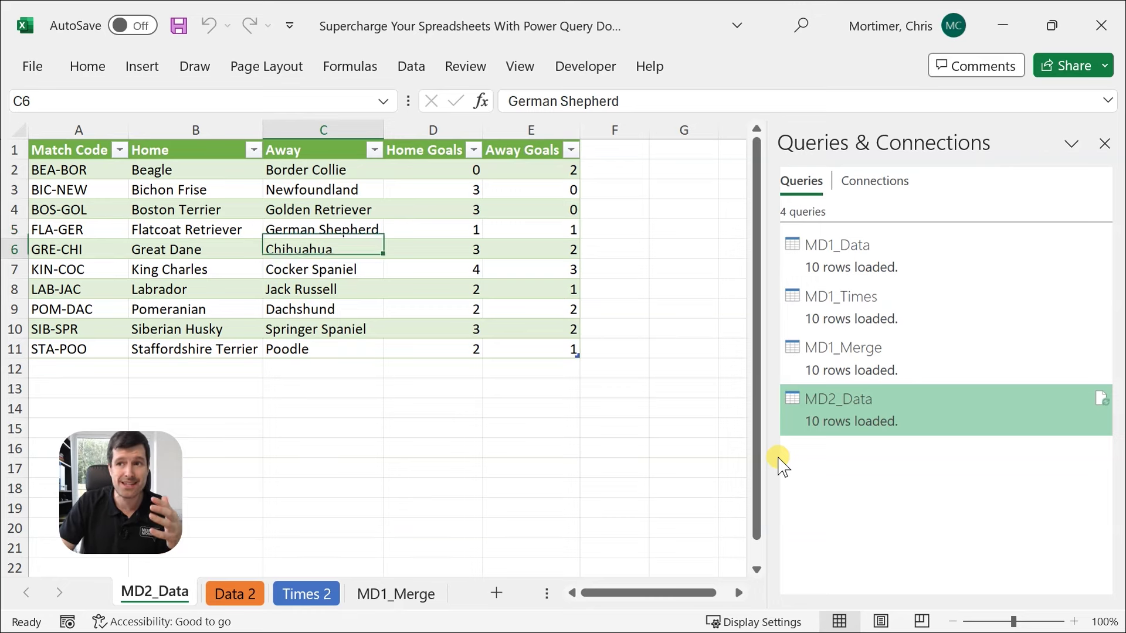
pyautogui.press('Right')
pyautogui.press('Right')
pyautogui.press('Right')
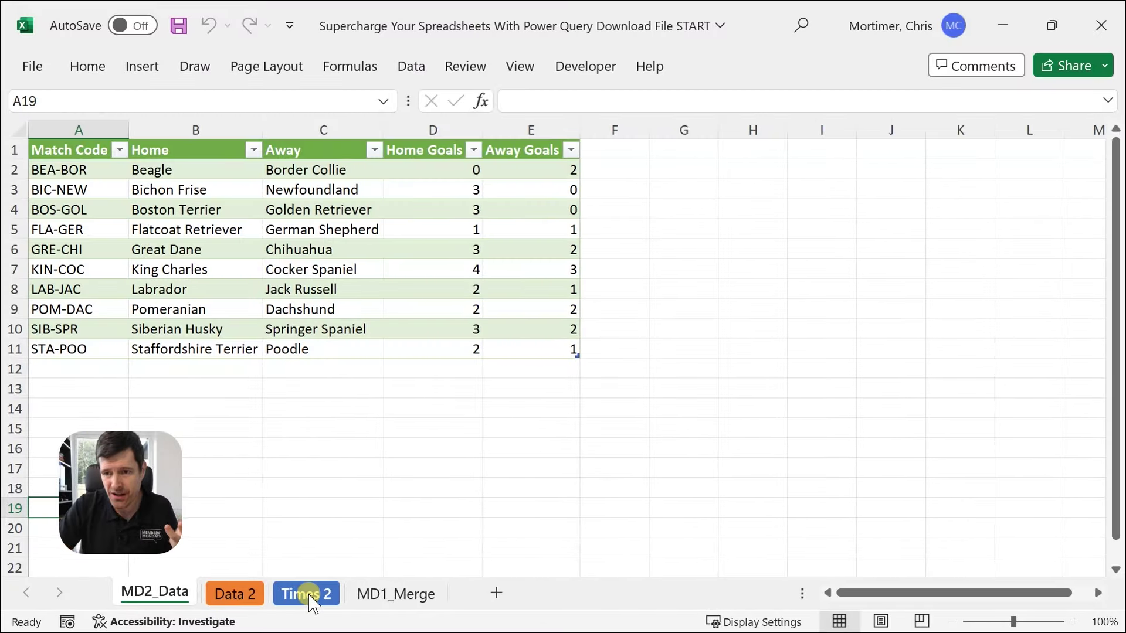
# - Check the table name of the matchday 2 goal times table on the Times 2 sheet
pyautogui.click(307, 594)
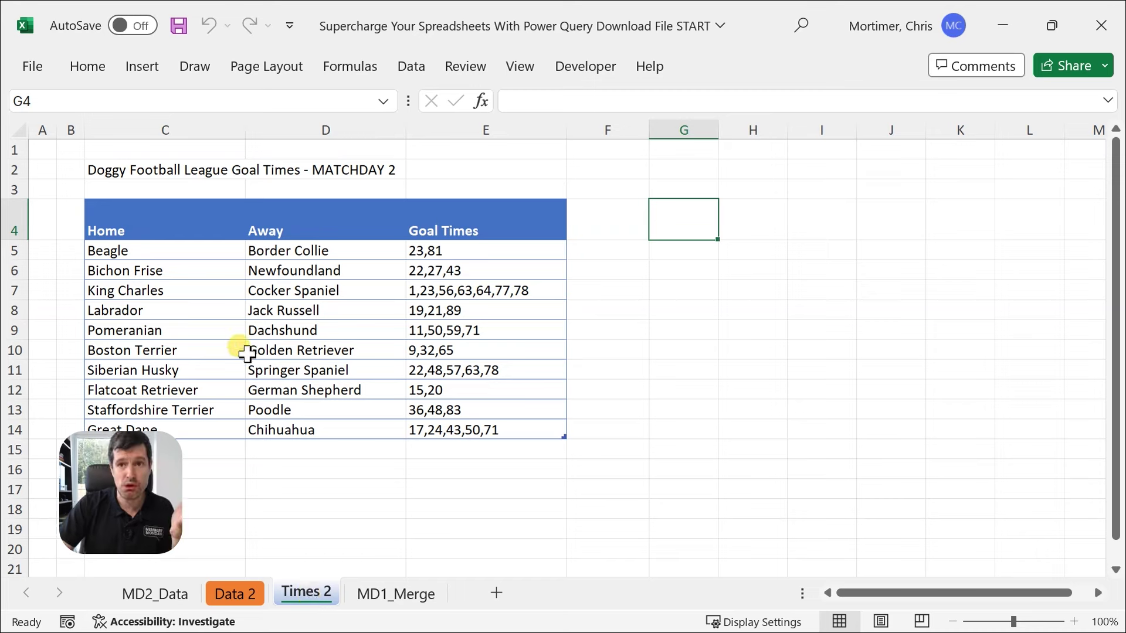
pyautogui.click(171, 211)
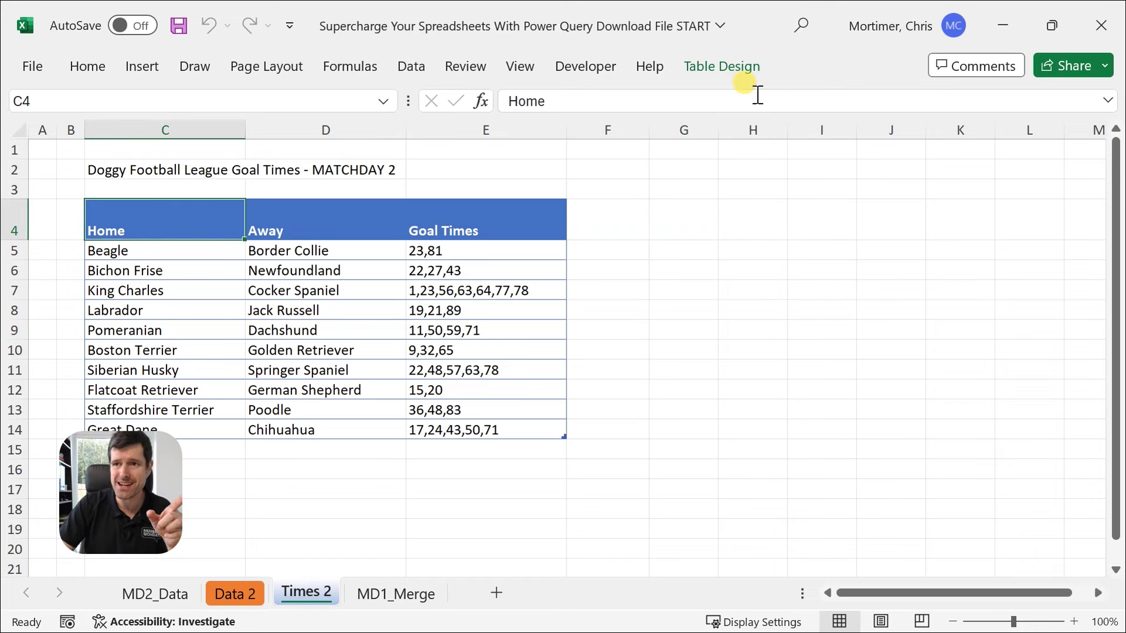
pyautogui.click(716, 78)
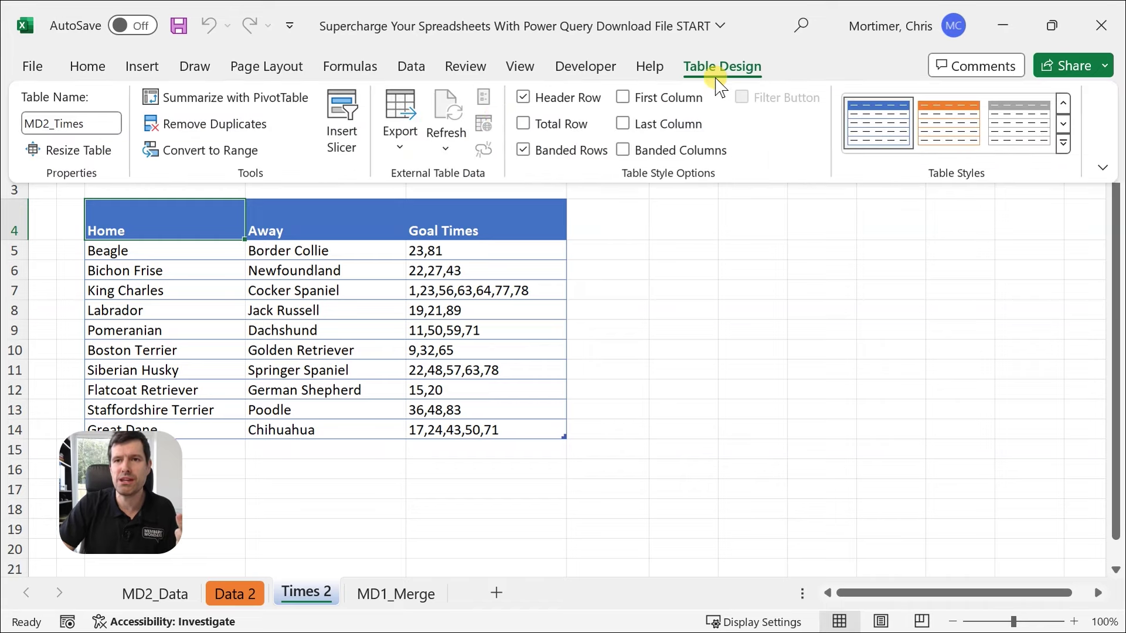
pyautogui.click(91, 122)
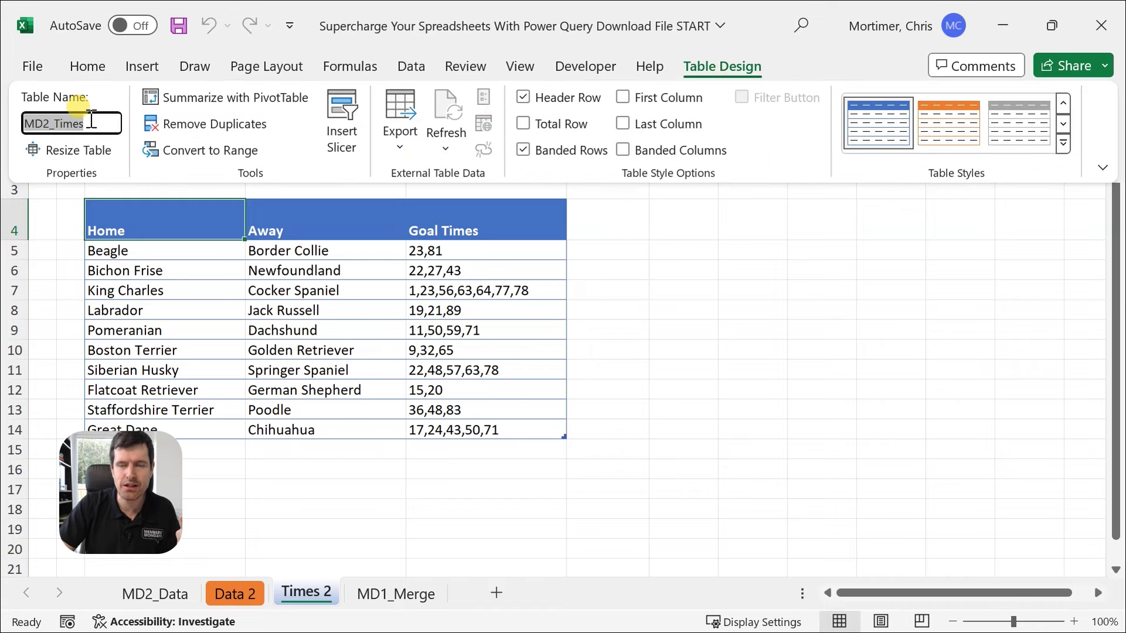
# - Review the table names defined in the workbook with the Name Manager
pyautogui.click(586, 320)
pyautogui.click(670, 282)
pyautogui.press('alt')
pyautogui.press('m')
pyautogui.press('n')
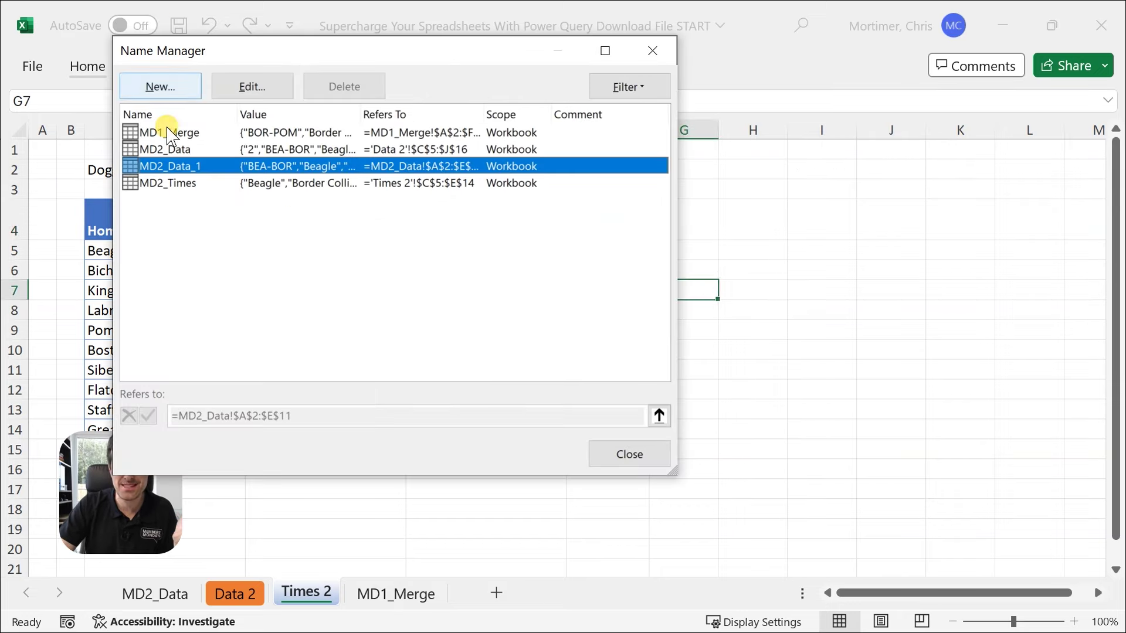
pyautogui.click(655, 51)
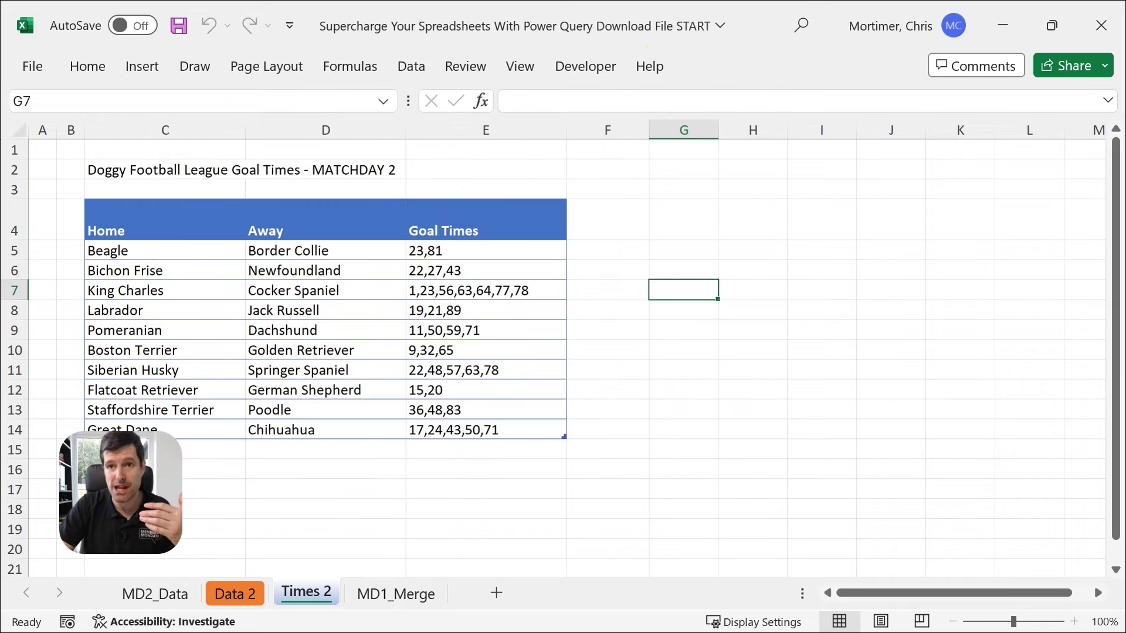
# - Import the whole matchday 2 goal times table, headers included, from the Times 2 sheet into Power Query
pyautogui.click(146, 216)
pyautogui.hotkey('ctrl', 'shift', 'Right')
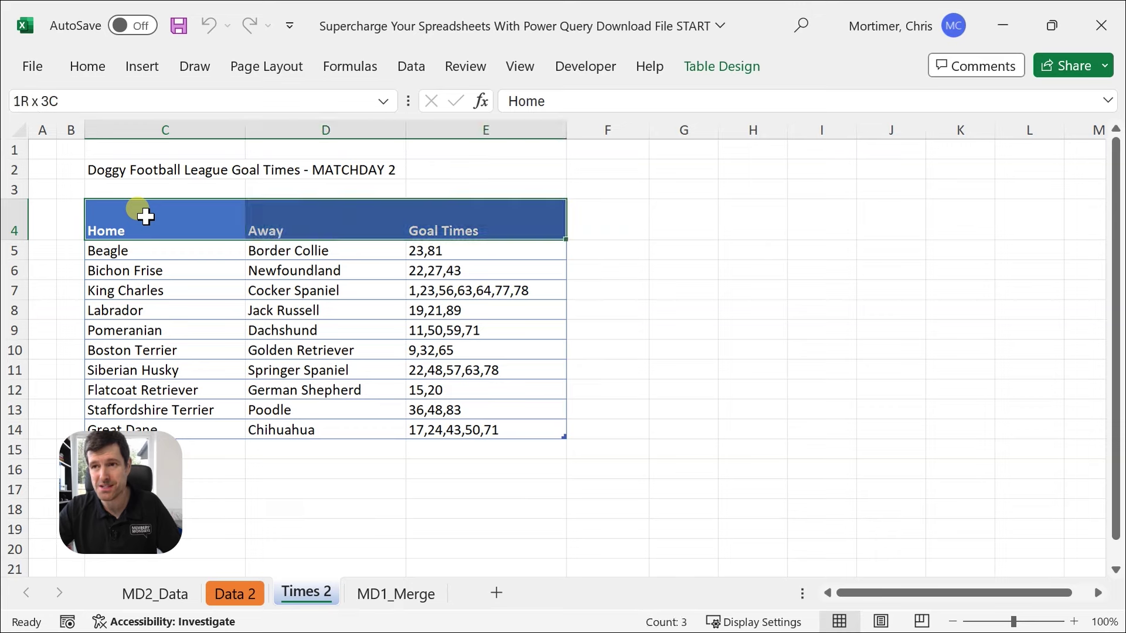
pyautogui.hotkey('ctrl', 'shift', 'Down')
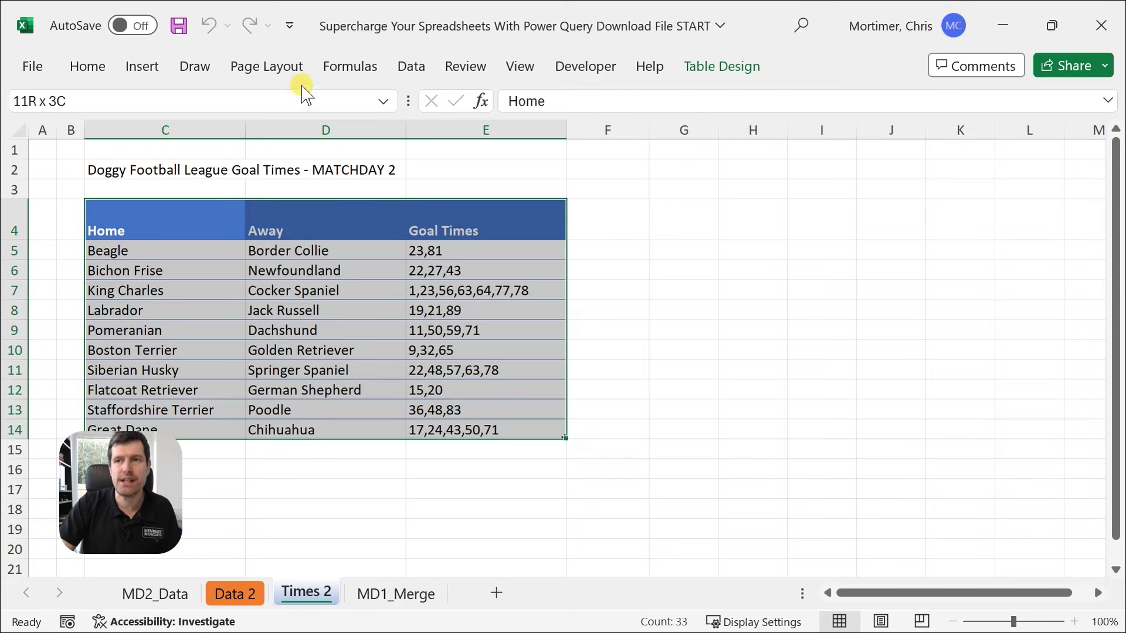
pyautogui.click(411, 66)
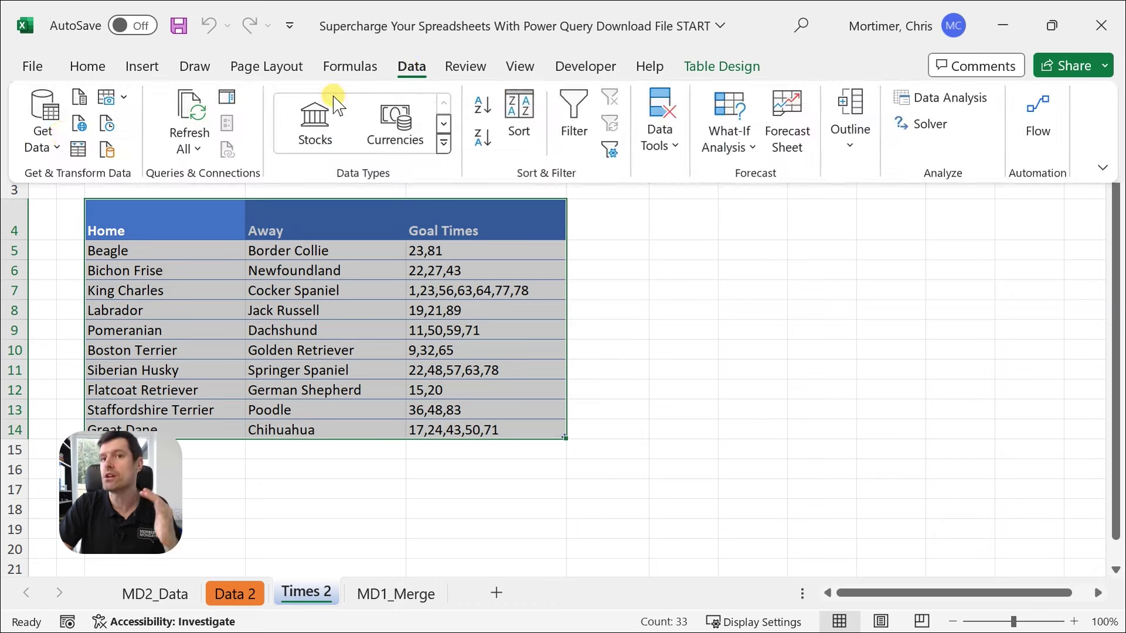
pyautogui.click(42, 140)
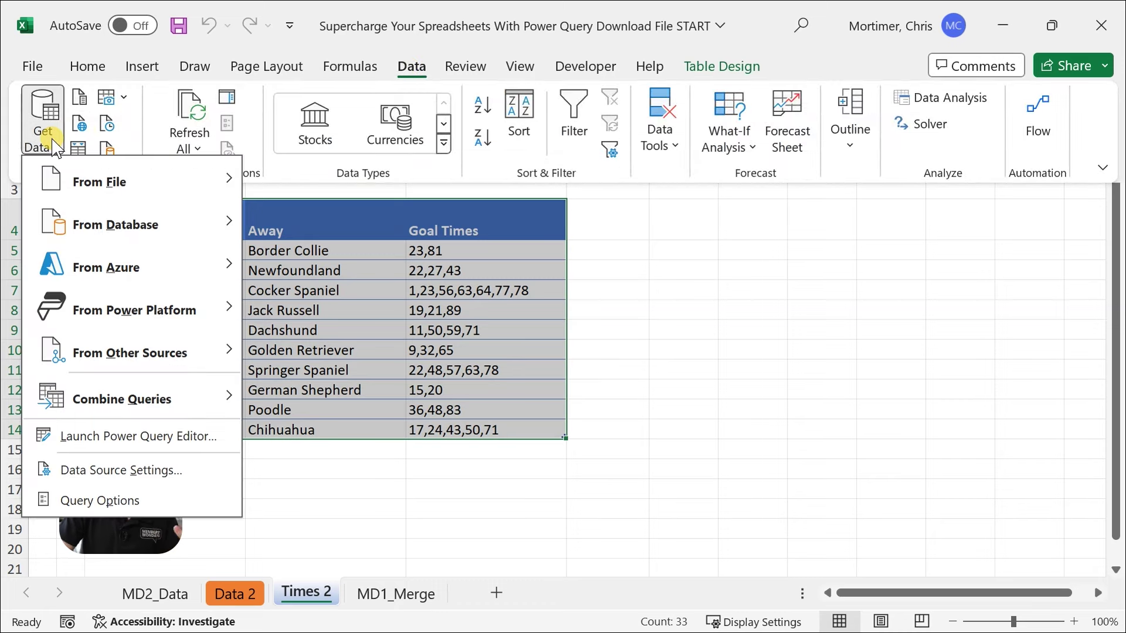
pyautogui.moveTo(193, 368)
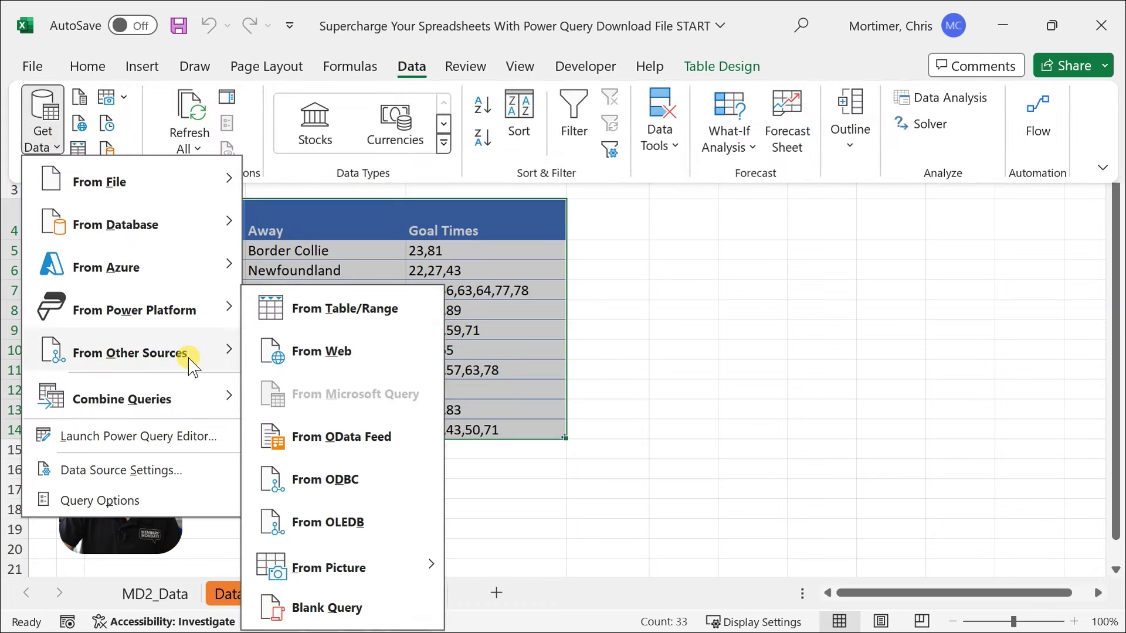
pyautogui.click(385, 304)
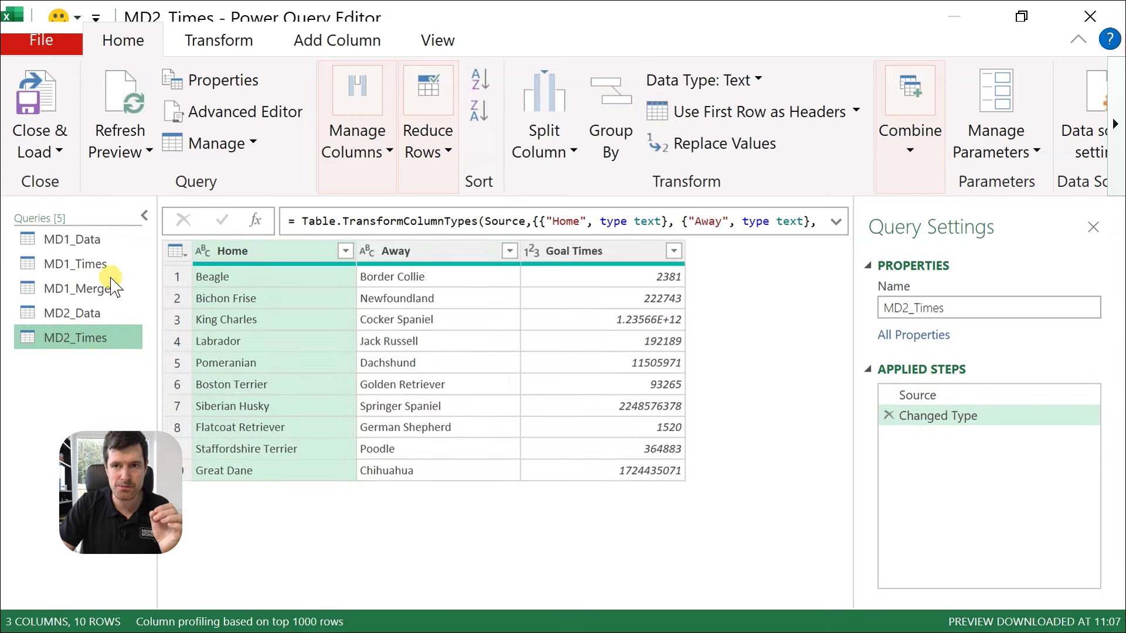
# - Change the data type of the Goal Times column in MD2_Times to Text, replacing the current type conversion
pyautogui.click(86, 311)
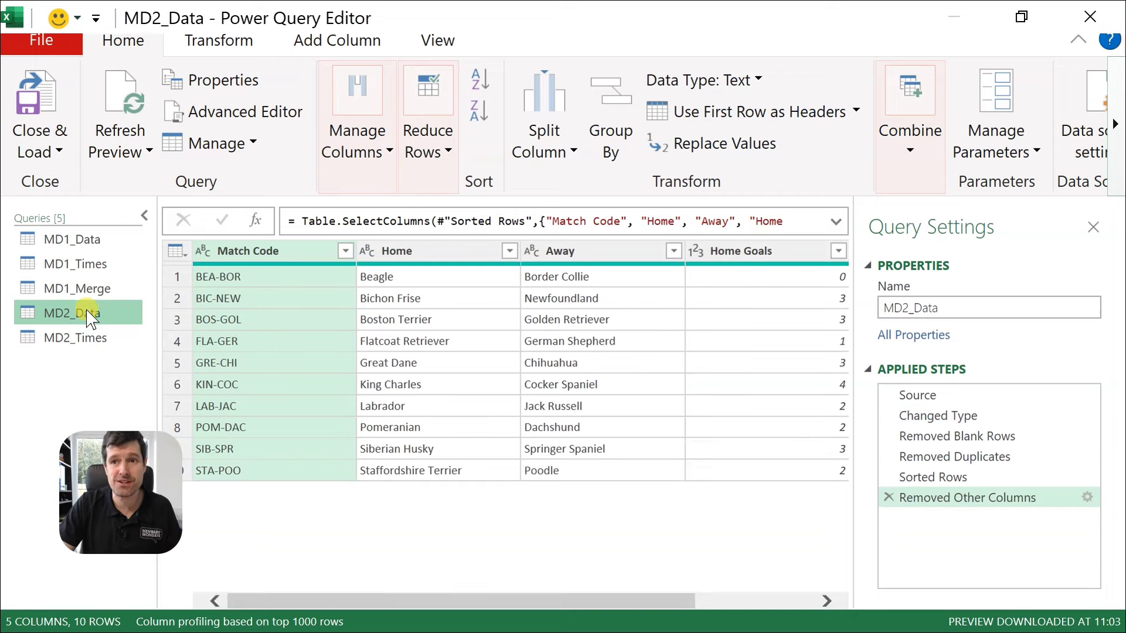
pyautogui.click(88, 340)
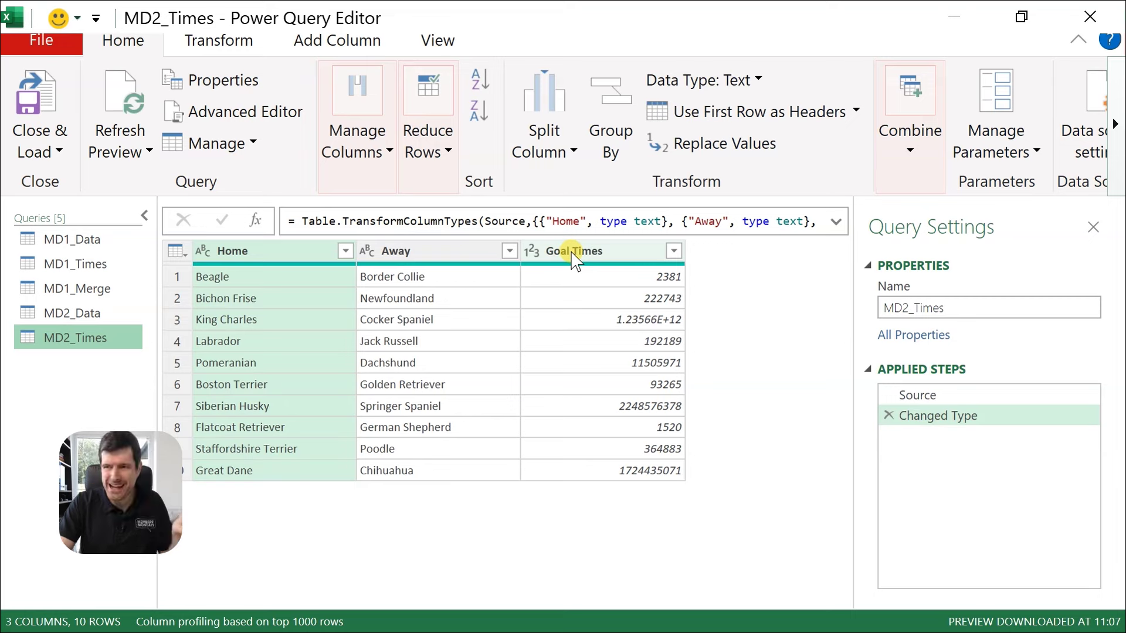
pyautogui.click(532, 261)
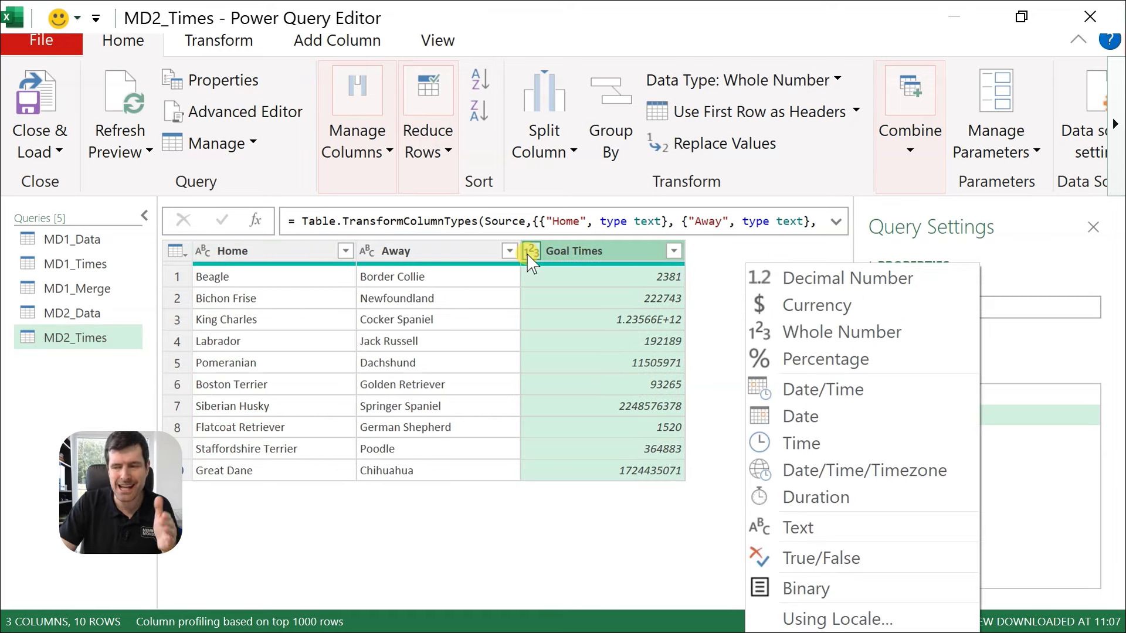
pyautogui.click(833, 531)
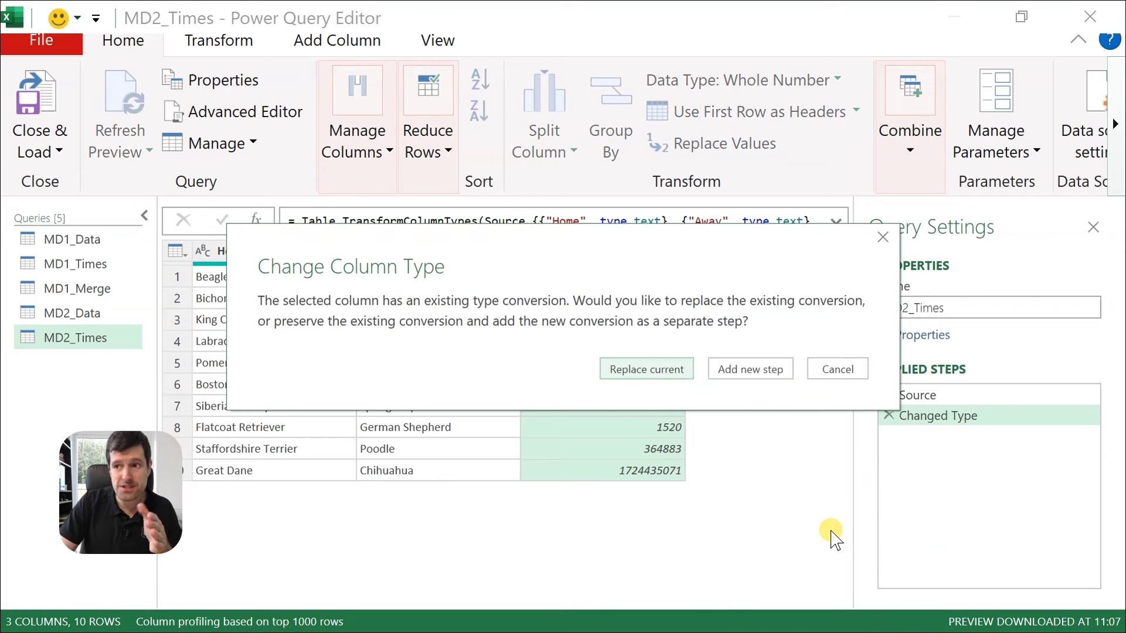
pyautogui.click(646, 372)
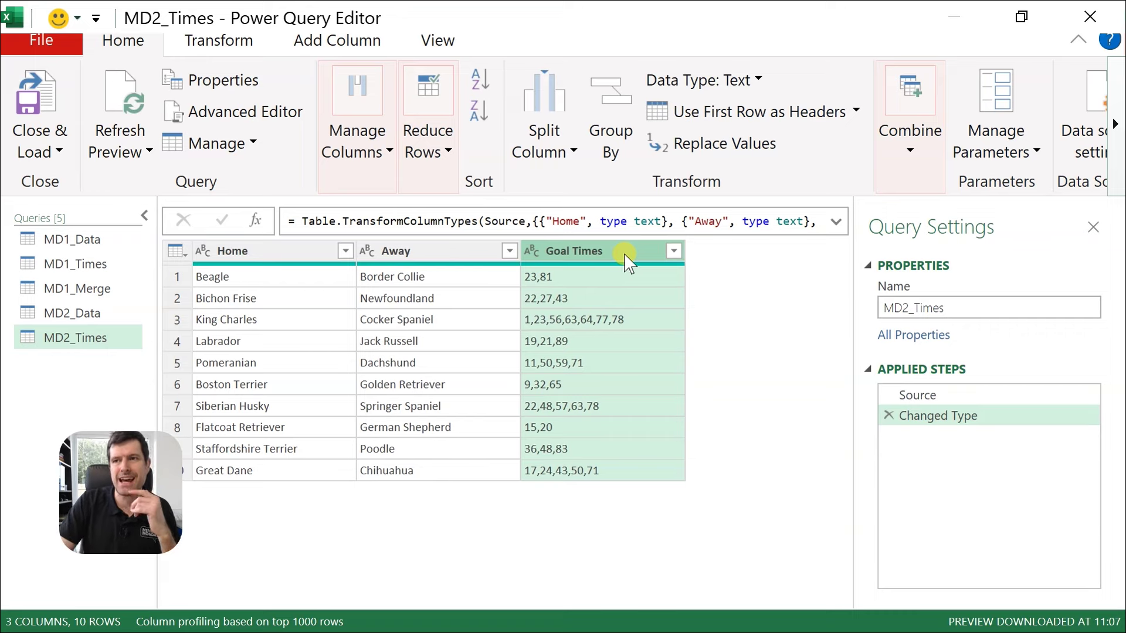
# - Duplicate the Goal Times column in MD2_Times and split the copy by comma at each occurrence of the delimiter
pyautogui.click(326, 39)
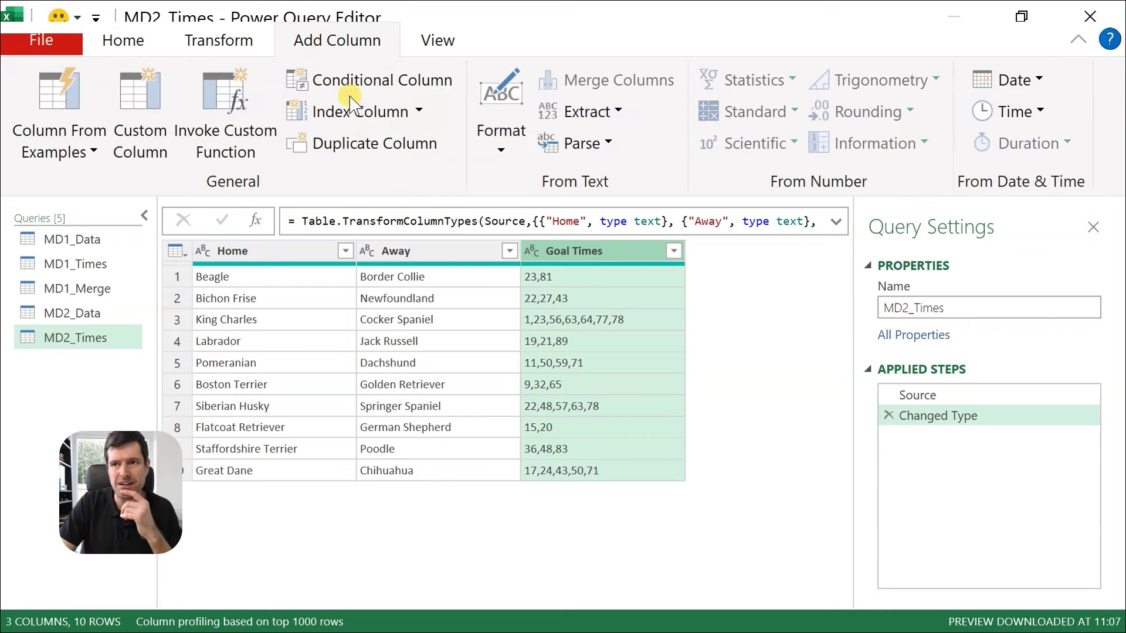
pyautogui.click(352, 143)
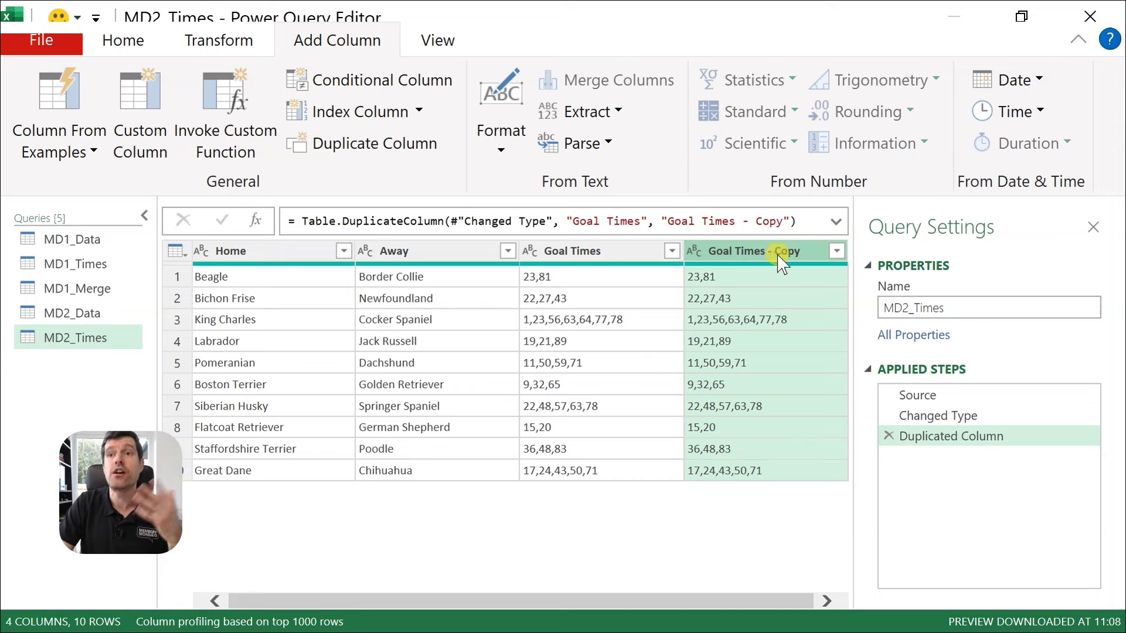
pyautogui.click(237, 39)
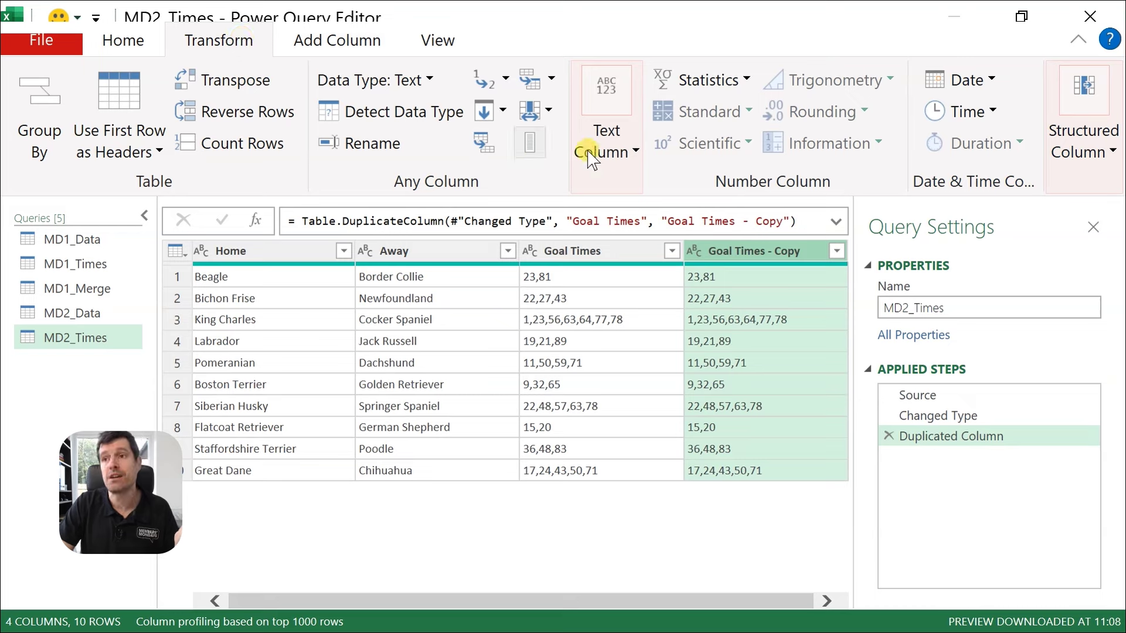
pyautogui.click(615, 158)
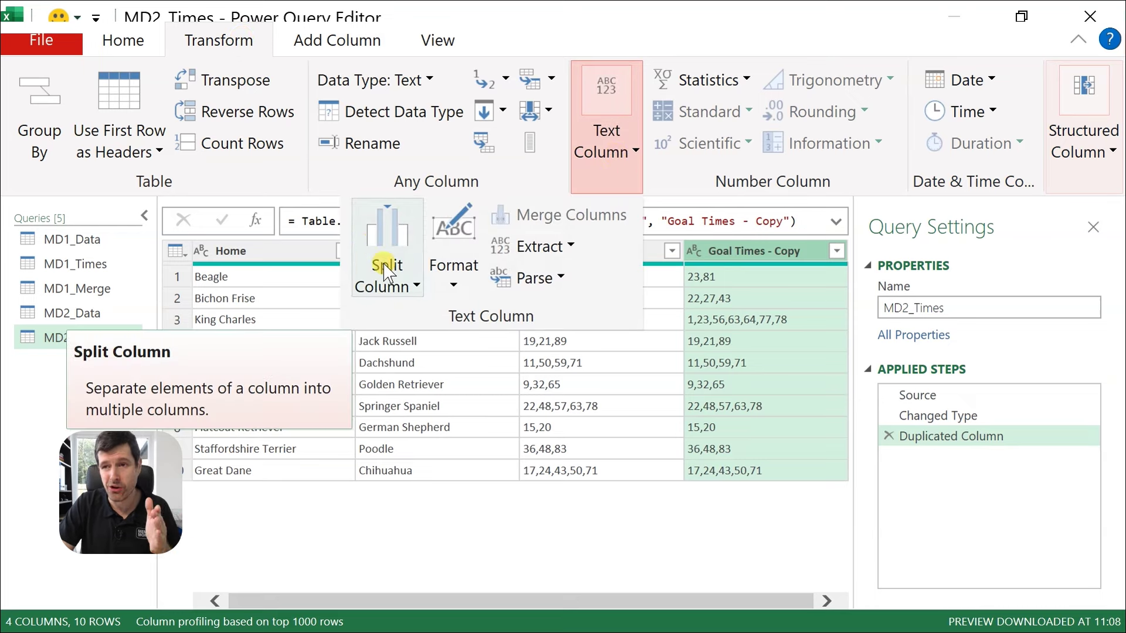
pyautogui.click(399, 287)
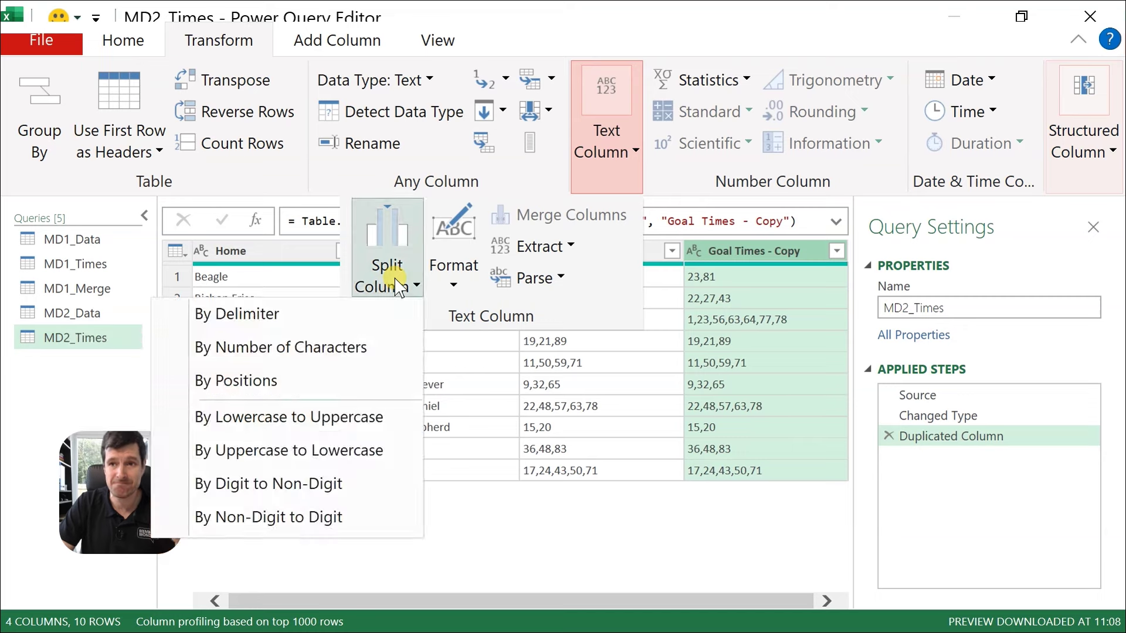
pyautogui.click(265, 325)
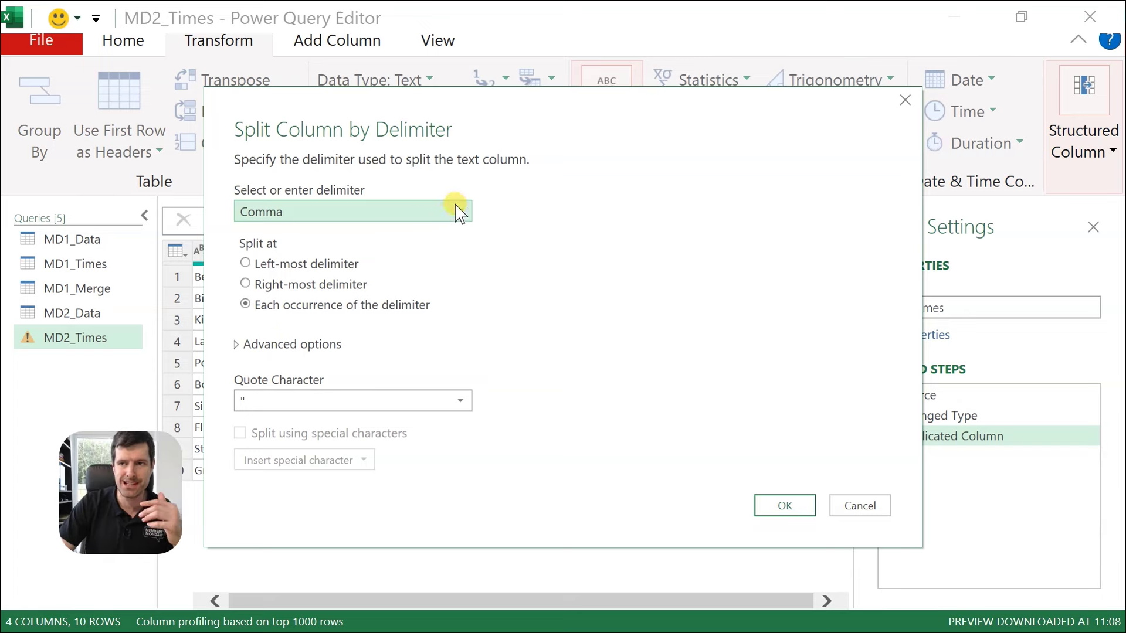
pyautogui.click(410, 225)
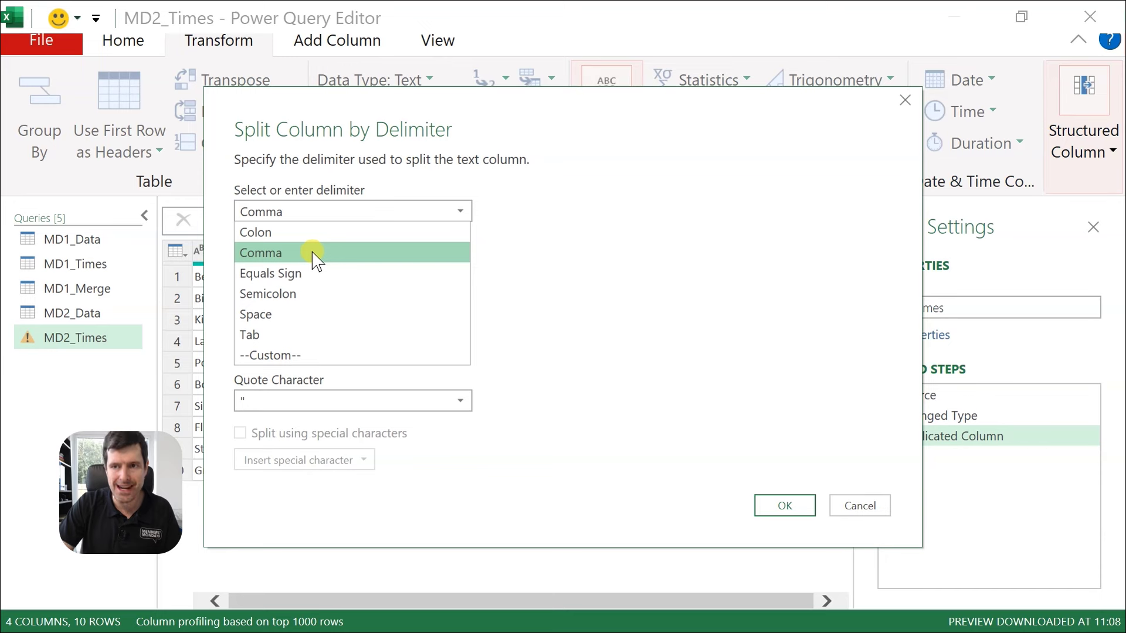
pyautogui.click(312, 252)
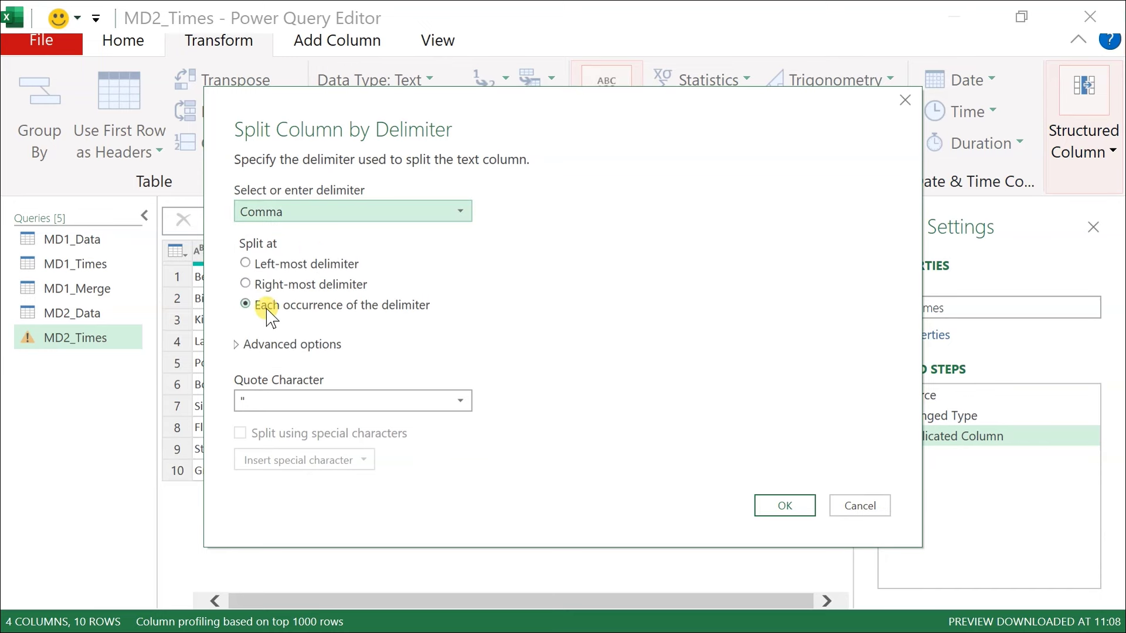
pyautogui.click(785, 505)
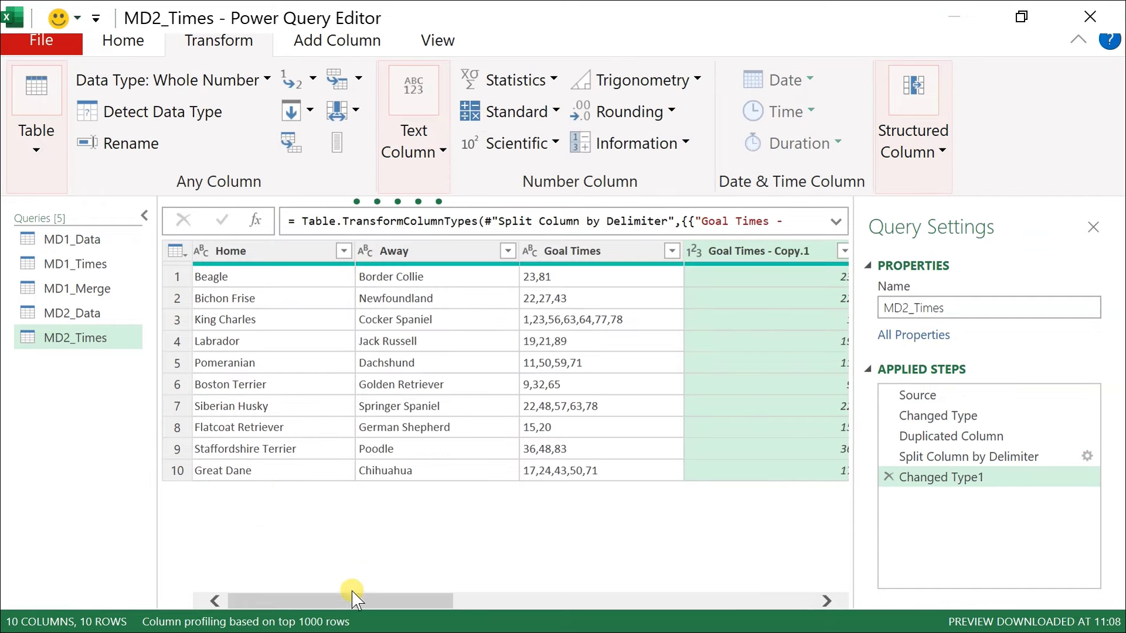
# - Close the query editor and load the MD2_Times query to a worksheet
pyautogui.moveTo(346, 604); pyautogui.dragTo(280, 589)
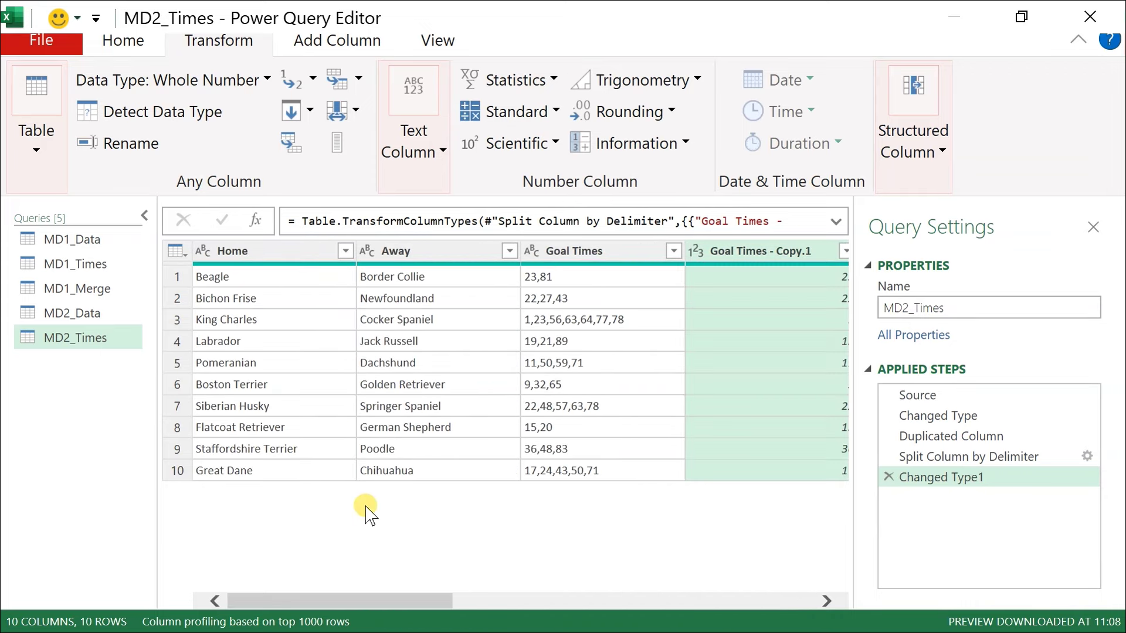
pyautogui.click(126, 42)
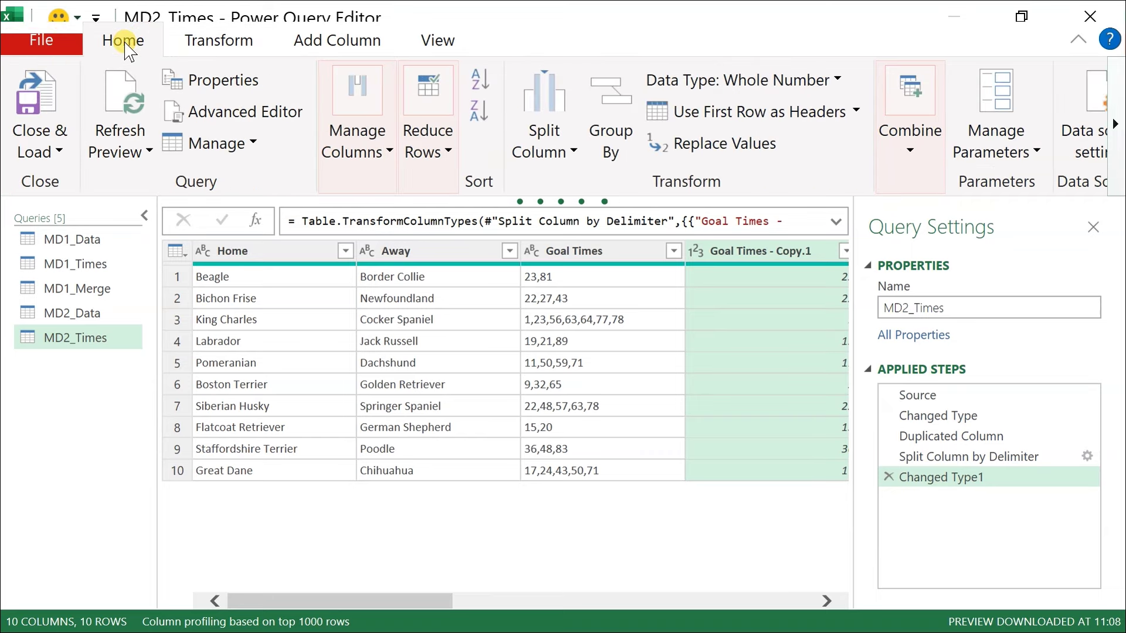
pyautogui.click(48, 101)
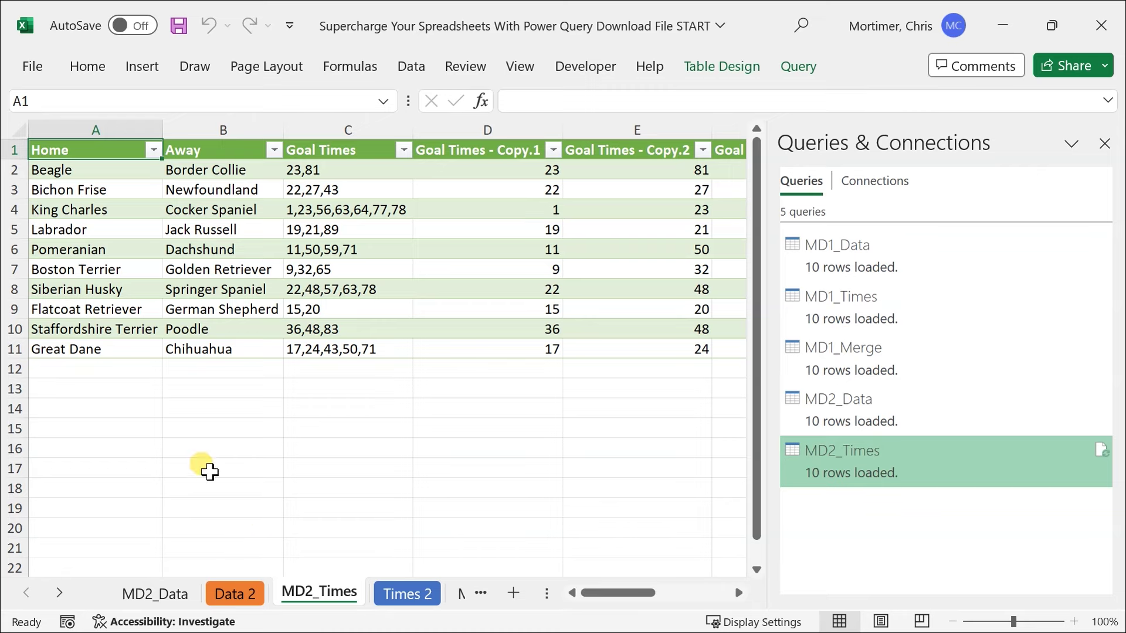
# - Review the loaded MD2_Times table across its team columns and all the split goal time columns
pyautogui.click(82, 271)
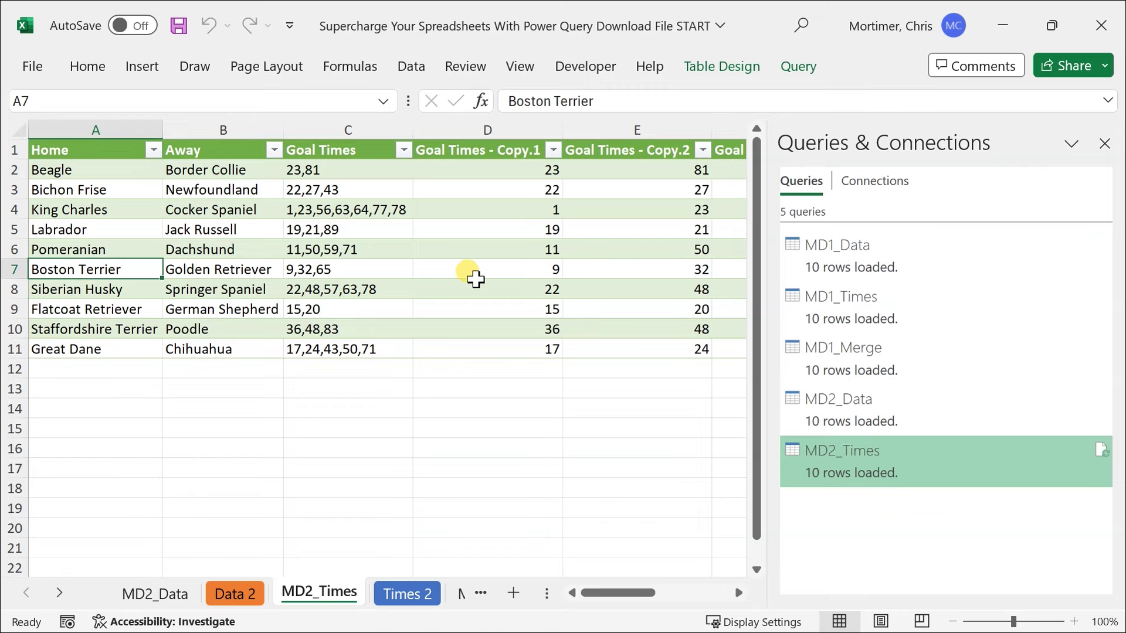
pyautogui.hscroll(6, 474, 279)
pyautogui.hscroll(-6, 475, 279)
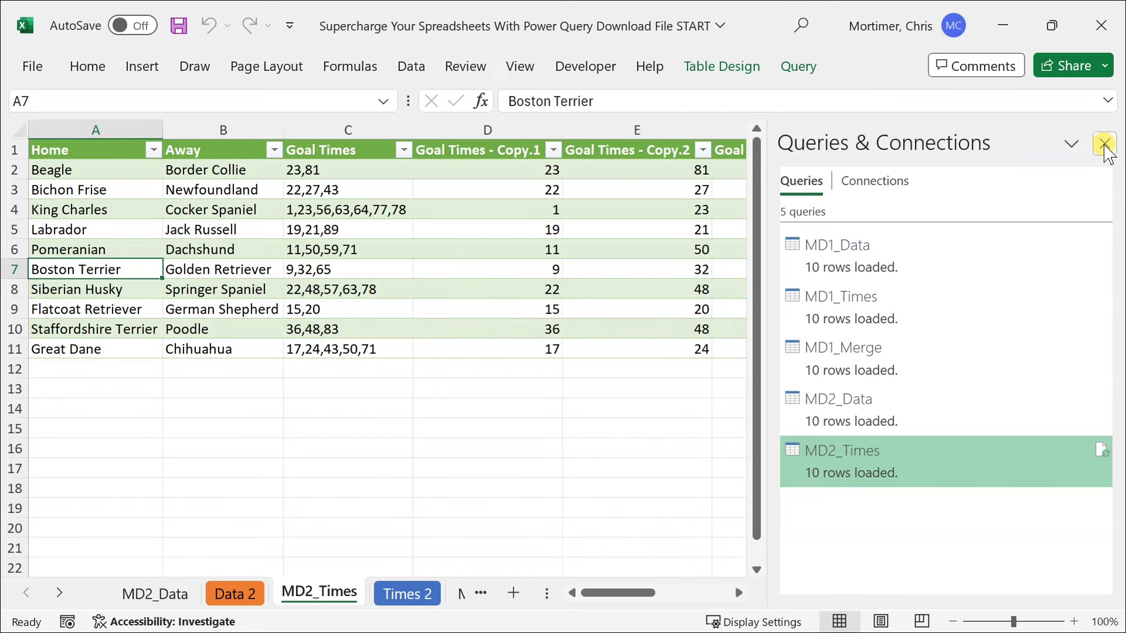
pyautogui.moveTo(846, 265)
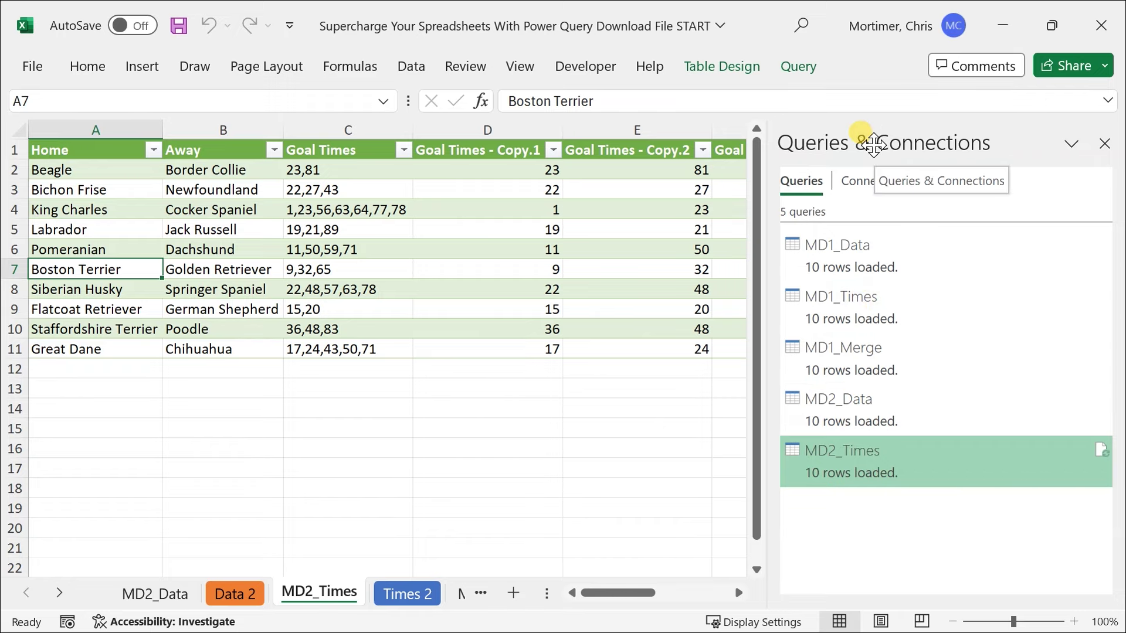
pyautogui.moveTo(892, 472)
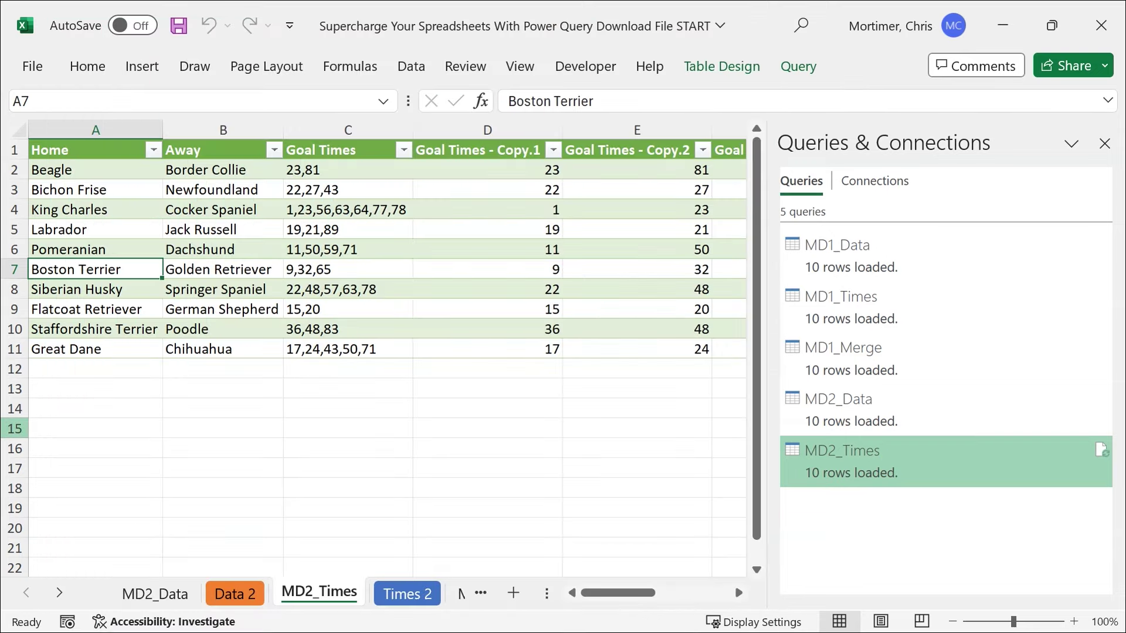
pyautogui.moveTo(94, 390); pyautogui.dragTo(243, 312)
pyautogui.click(211, 270)
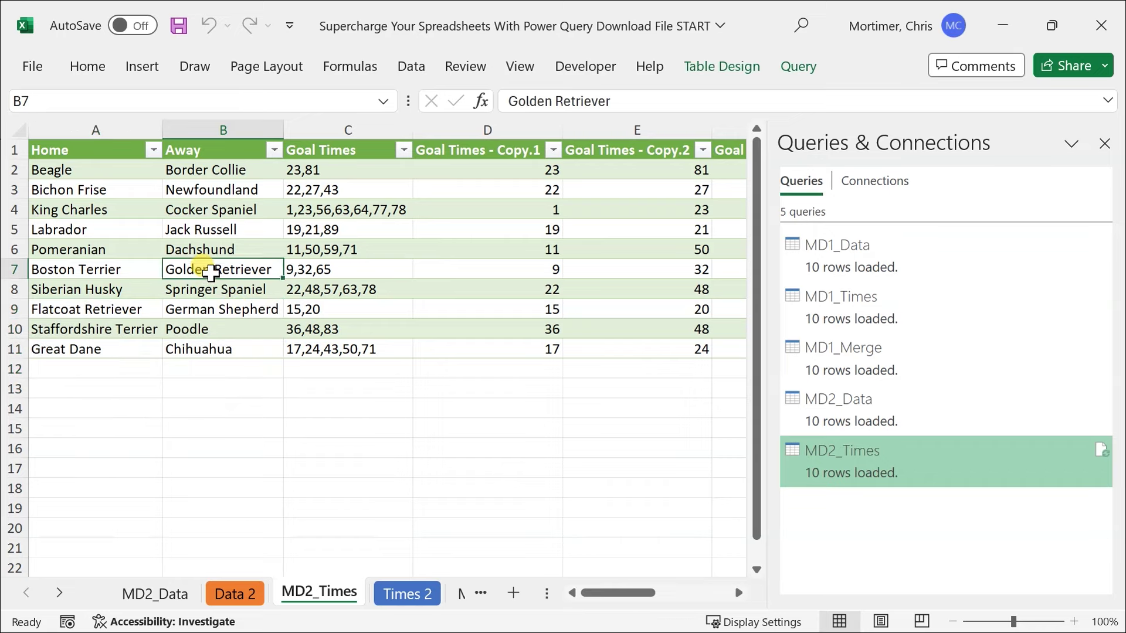
pyautogui.press('Right')
pyautogui.press('Right')
pyautogui.press('Right')
pyautogui.press('Right')
pyautogui.press('Right')
pyautogui.press('Right')
pyautogui.press('Right')
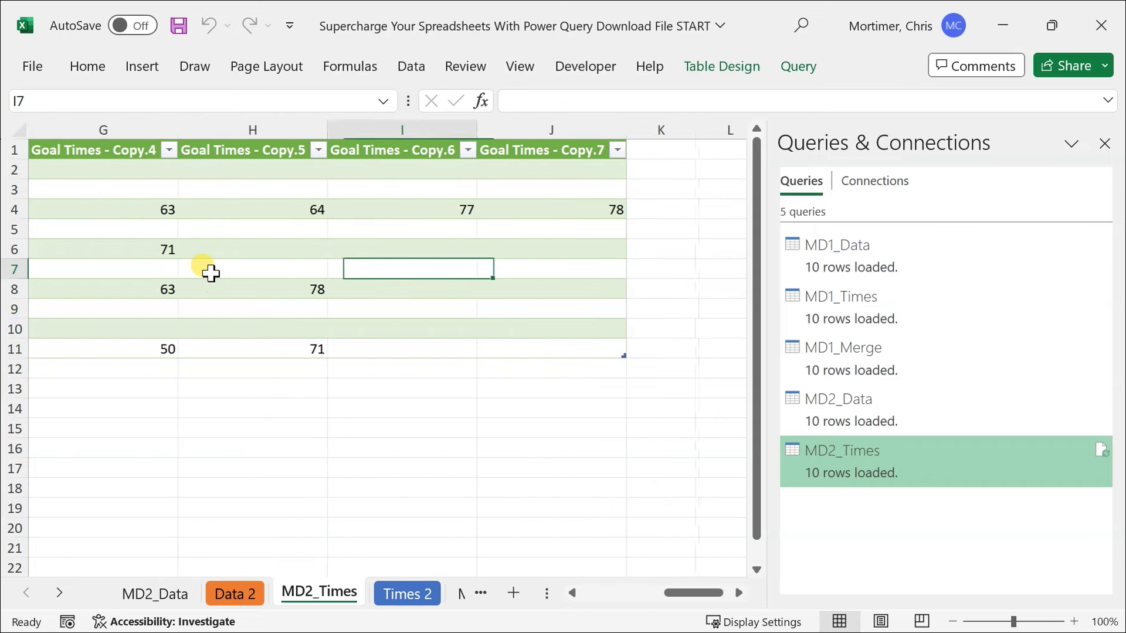
pyautogui.press('Left')
pyautogui.press('Left')
pyautogui.press('Left')
pyautogui.press('Left')
pyautogui.press('Left')
pyautogui.press('Left')
pyautogui.press('Left')
pyautogui.press('Left')
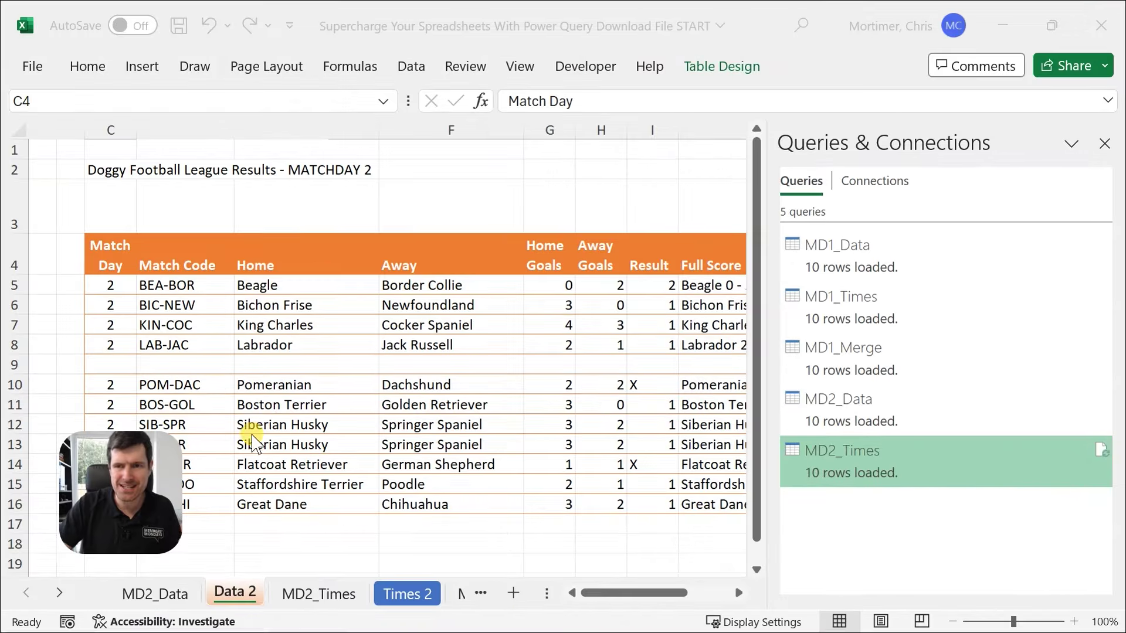
# - Compare the Match Code column on the Data 2 sheet with the team columns in the Times 2 table
pyautogui.click(191, 282)
pyautogui.press('Down')
pyautogui.press('Down')
pyautogui.press('Down')
pyautogui.press('Up')
pyautogui.press('Up')
pyautogui.press('Up')
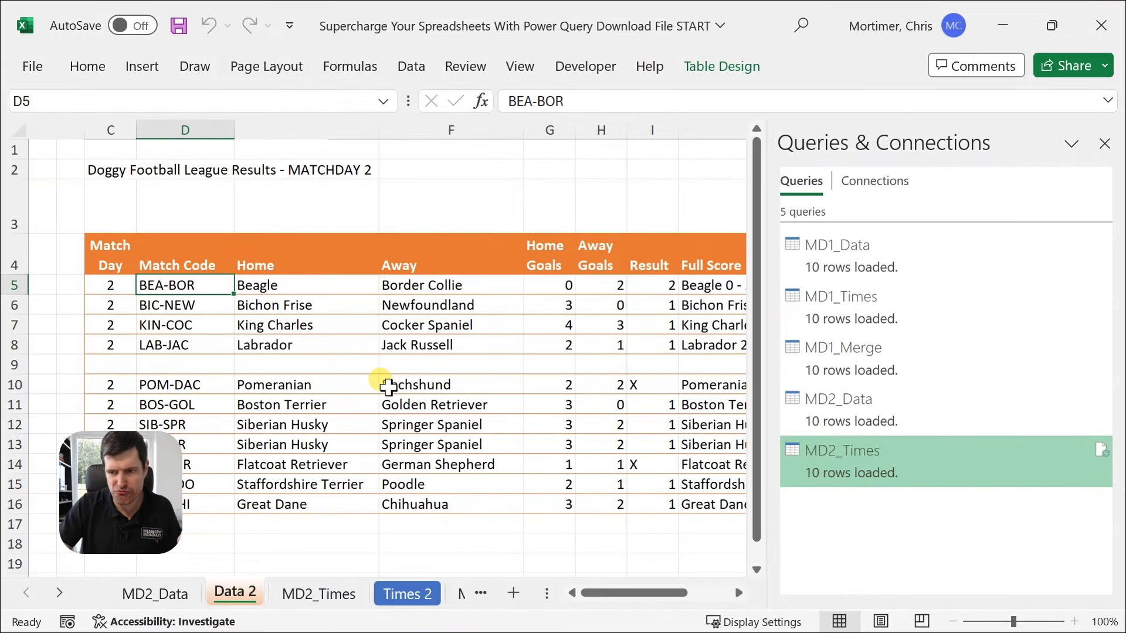
pyautogui.click(427, 595)
pyautogui.click(166, 291)
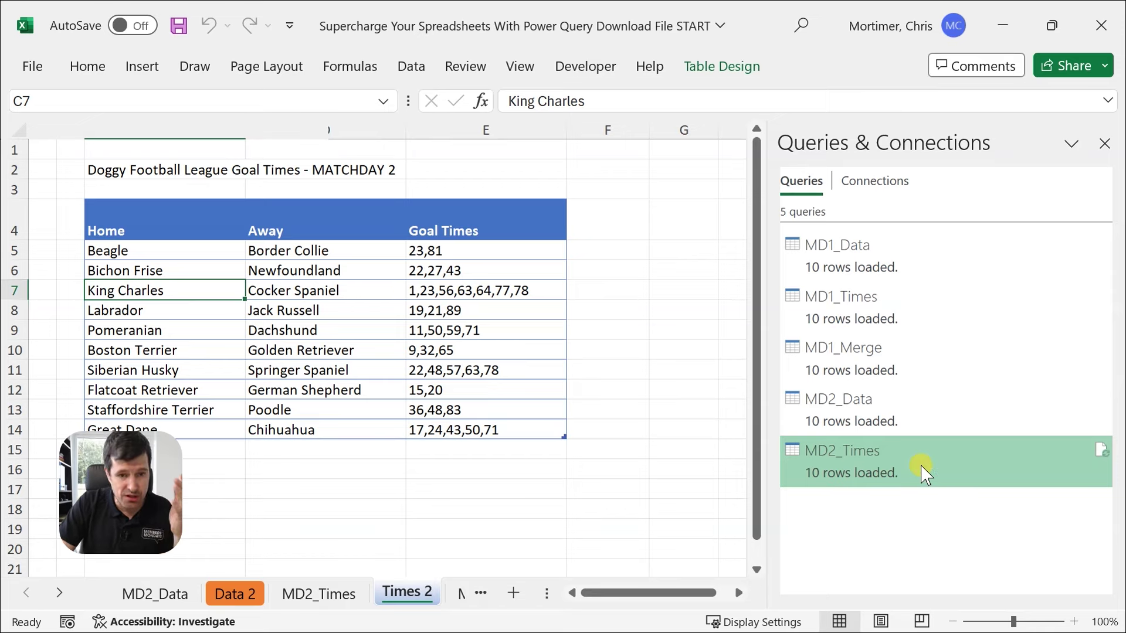
# - Reopen the MD2_Times query and add a column with the first 3 characters of Home plus an uppercase version of it
pyautogui.moveTo(923, 473)
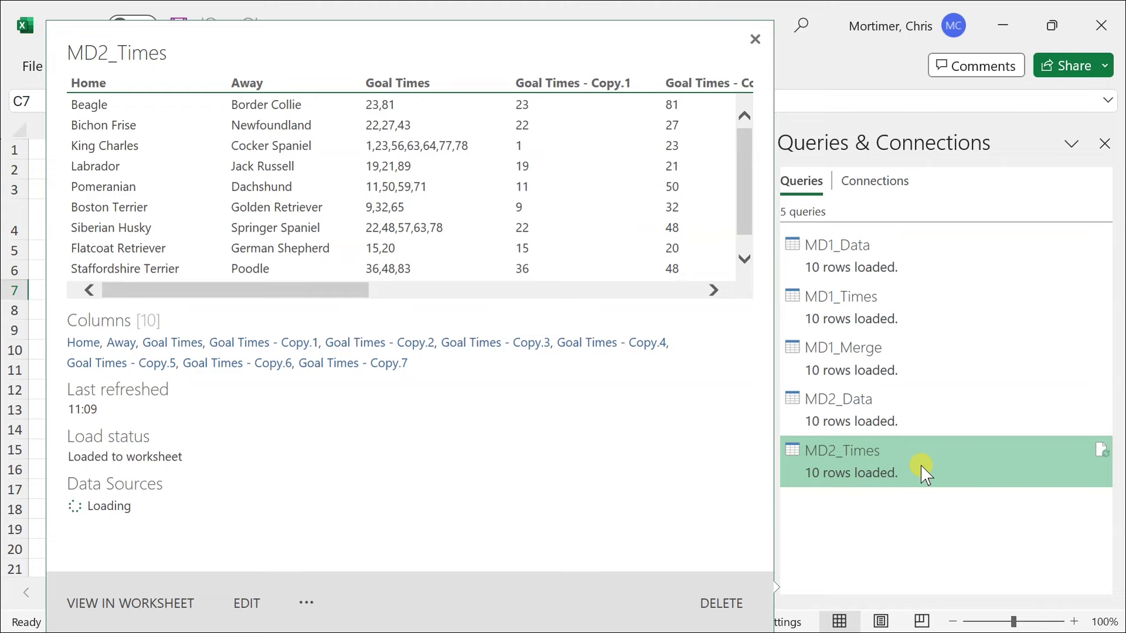
pyautogui.doubleClick(924, 473)
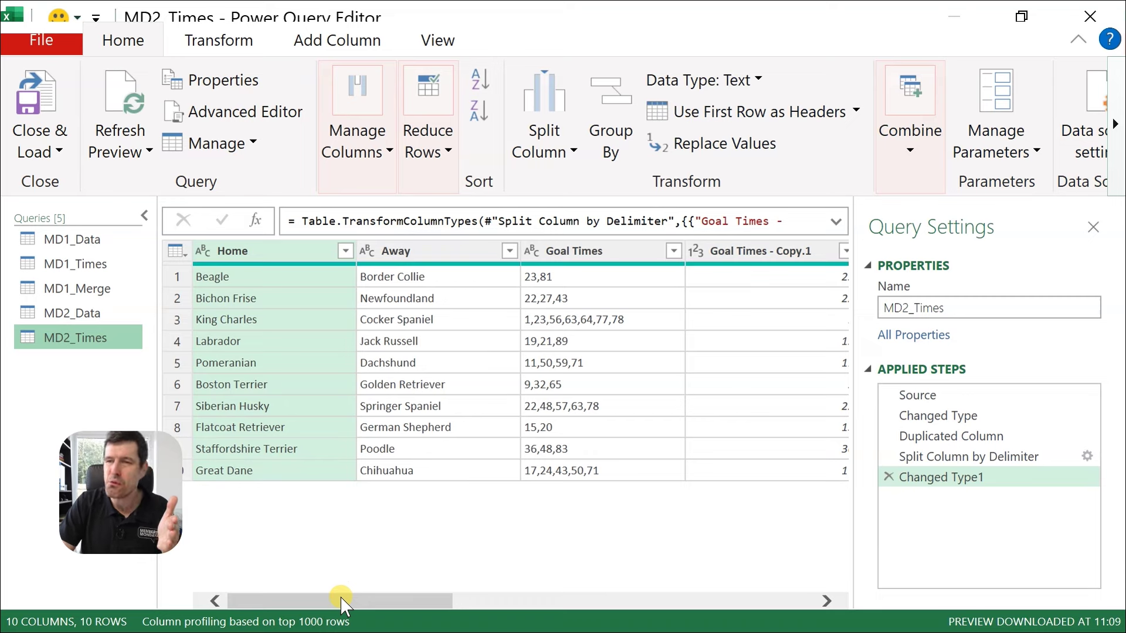
pyautogui.click(339, 42)
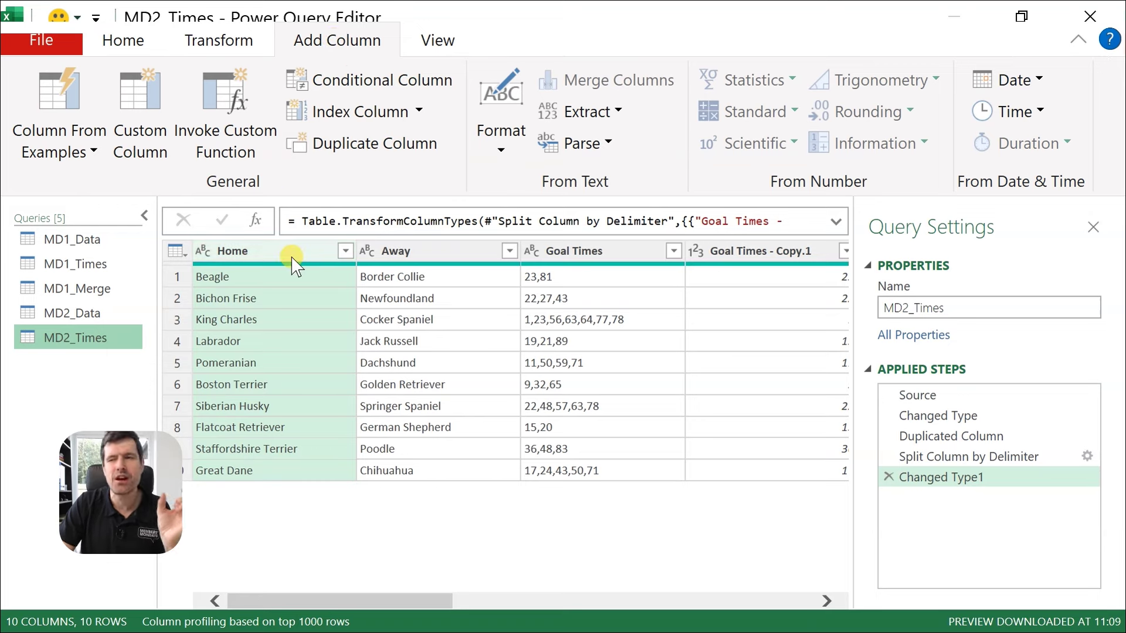
pyautogui.click(604, 116)
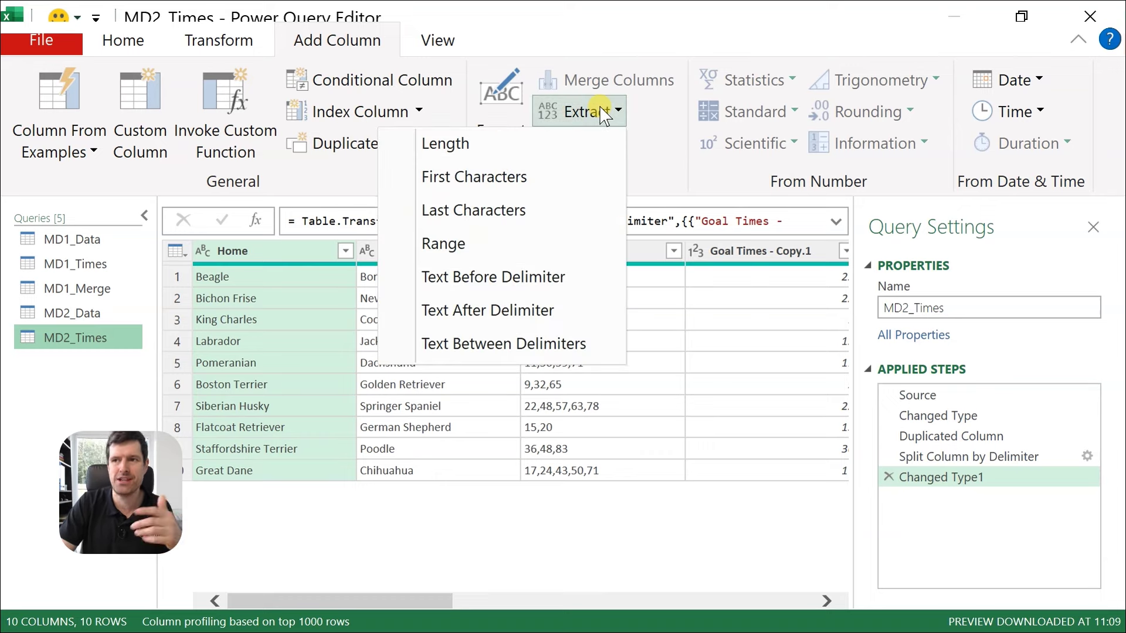
pyautogui.click(505, 193)
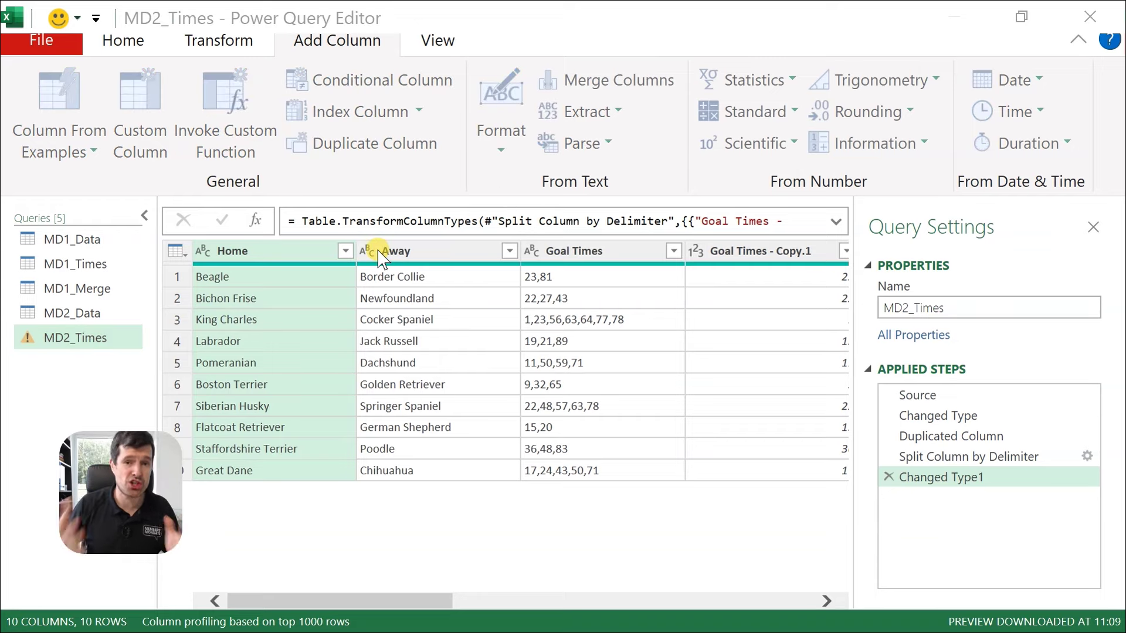
pyautogui.write('3')
pyautogui.click(787, 387)
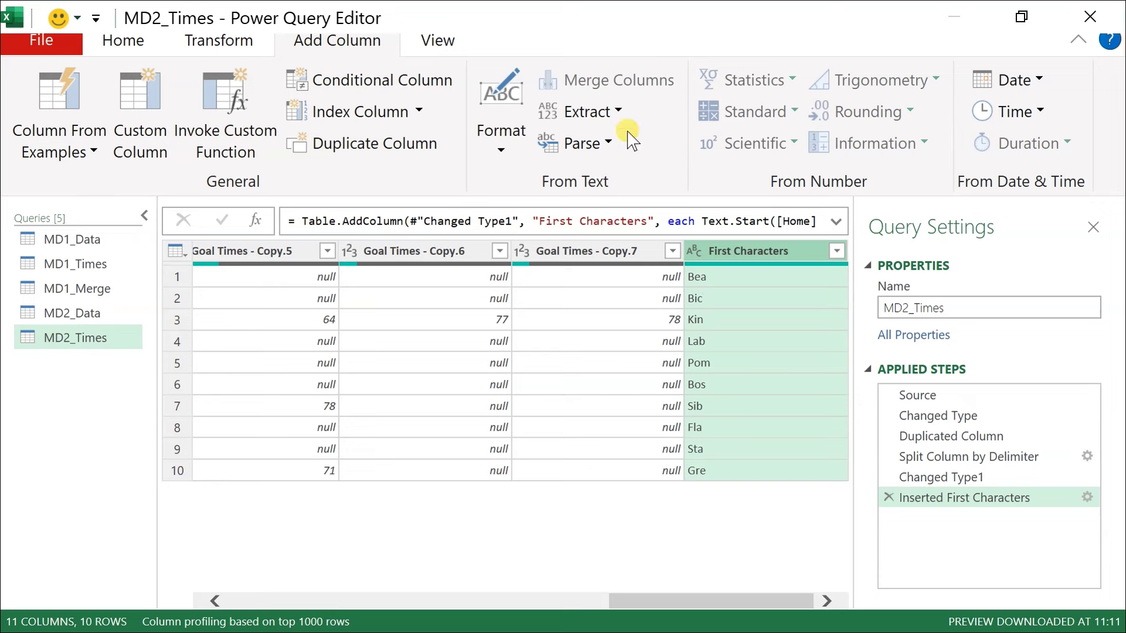
pyautogui.click(503, 148)
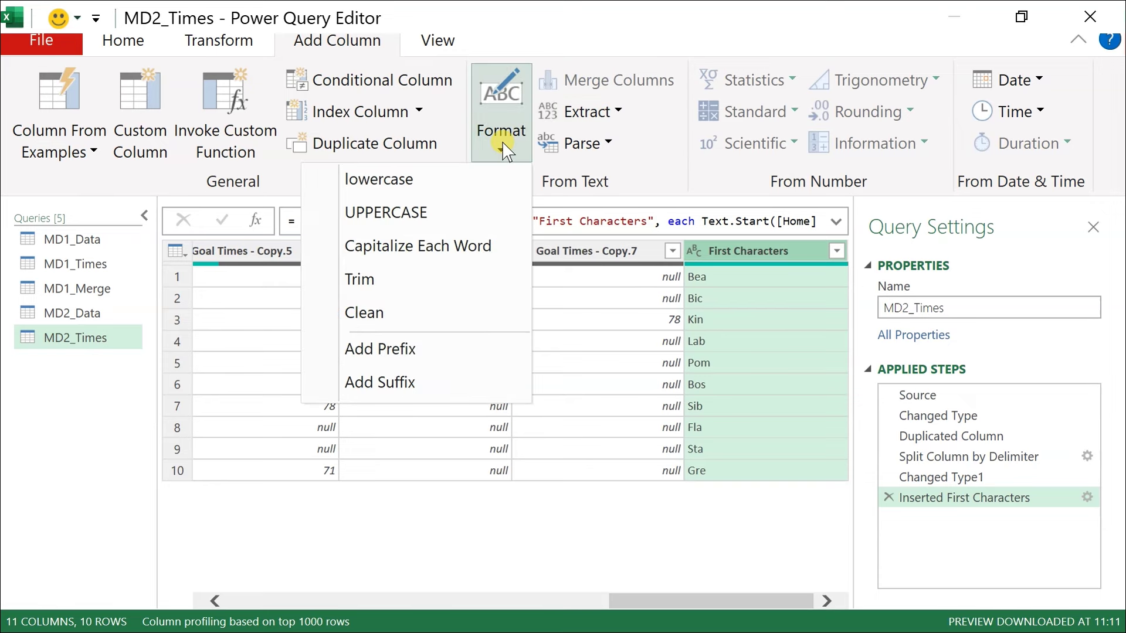
pyautogui.click(424, 213)
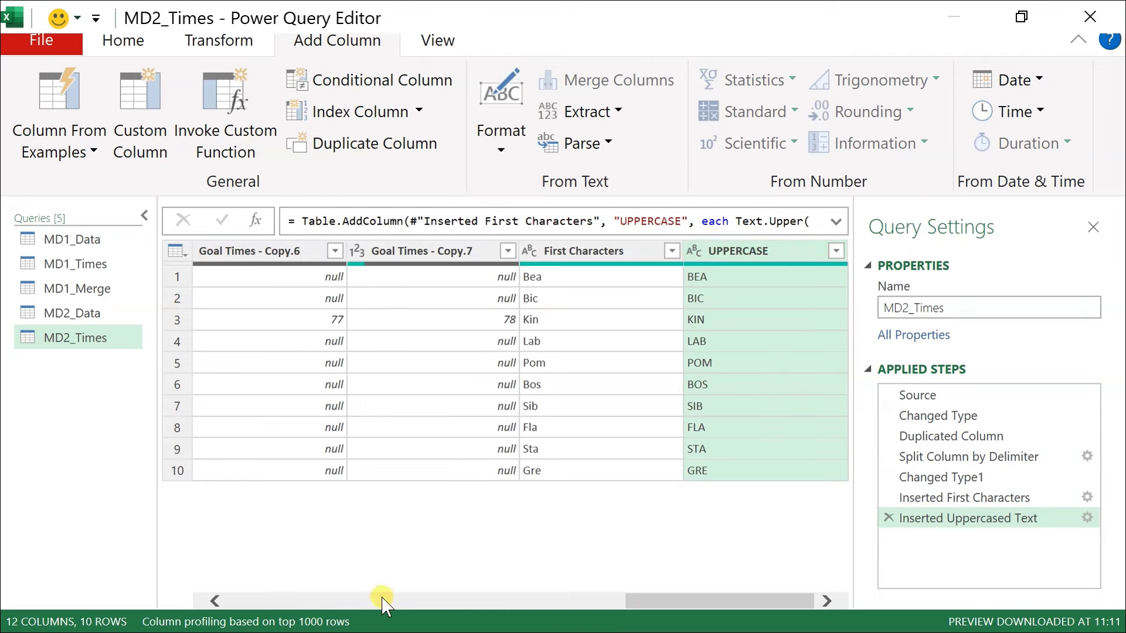
# - Add a column with the first 3 characters of the Away team name
pyautogui.moveTo(659, 599); pyautogui.dragTo(234, 598)
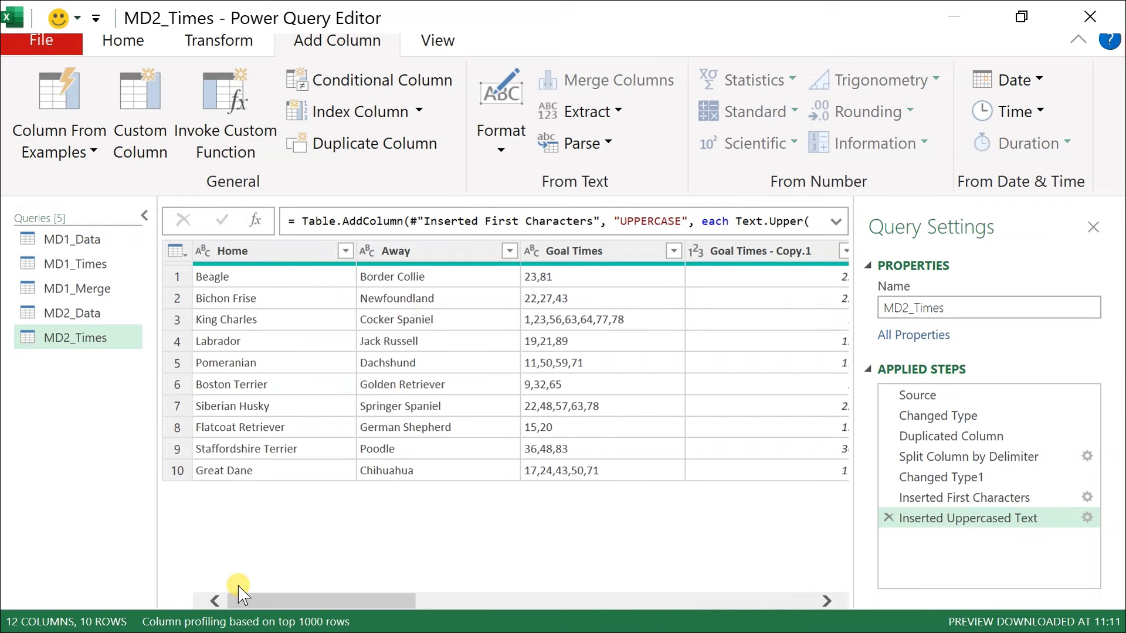
pyautogui.click(448, 251)
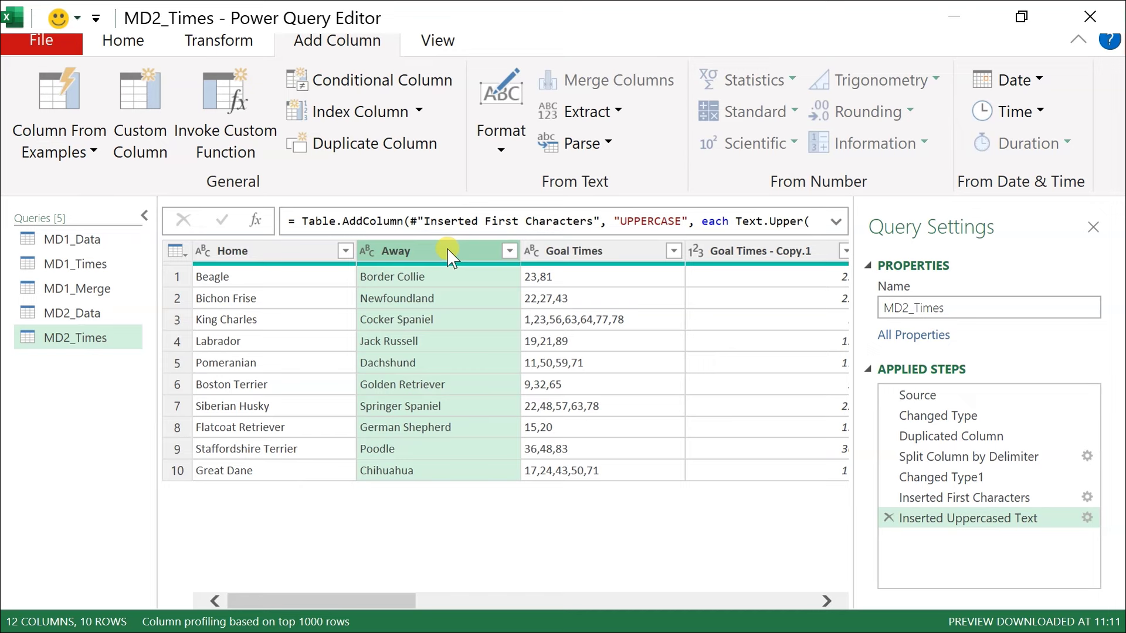
pyautogui.click(605, 117)
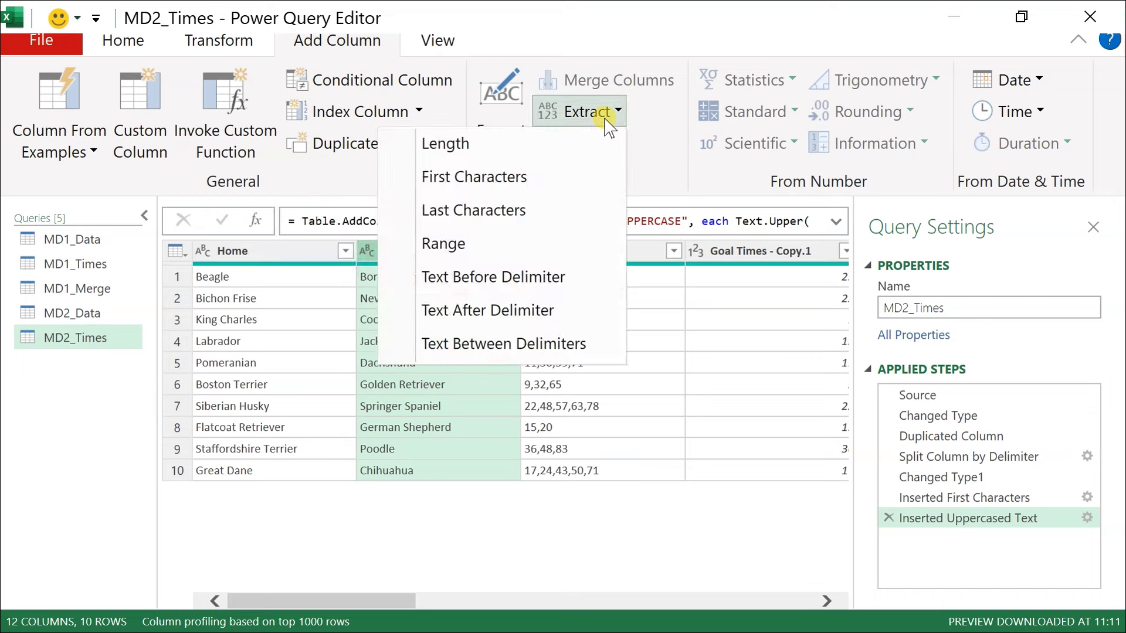
pyautogui.click(475, 179)
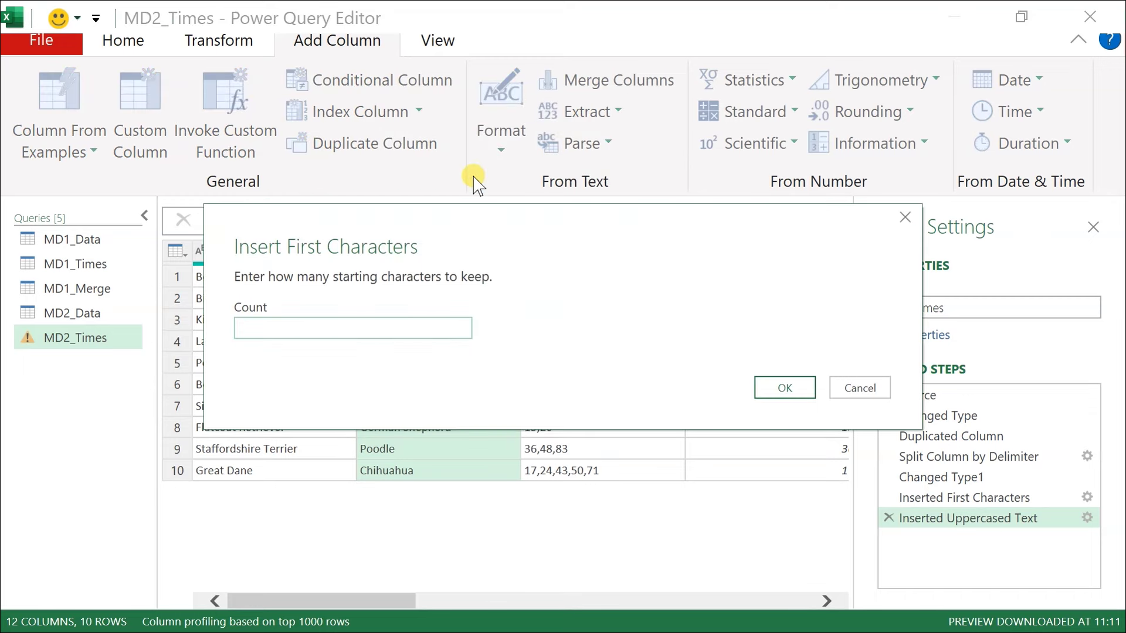
pyautogui.write('3')
pyautogui.press('Return')
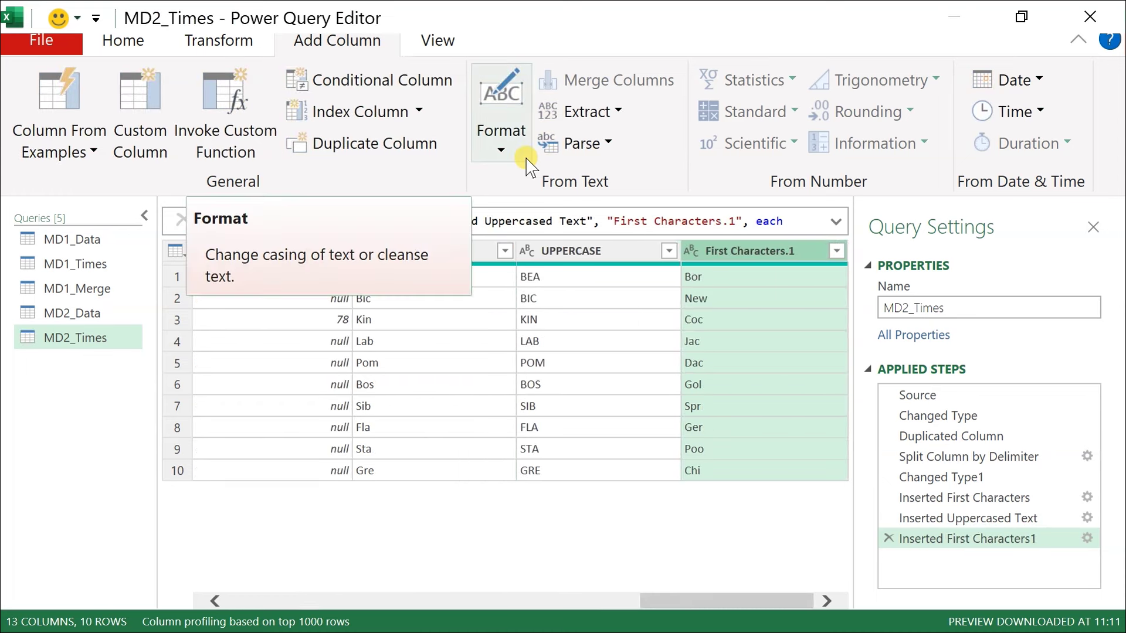
# - Add an uppercase version of the First Characters.1 column as a new column
pyautogui.click(618, 112)
pyautogui.click(497, 130)
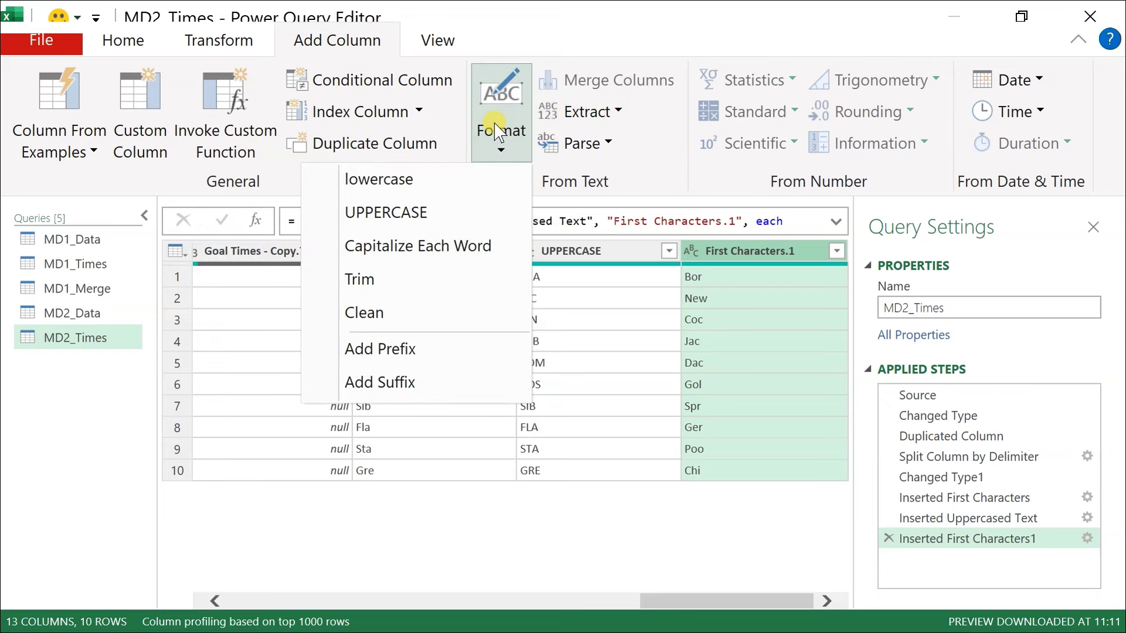
pyautogui.click(386, 213)
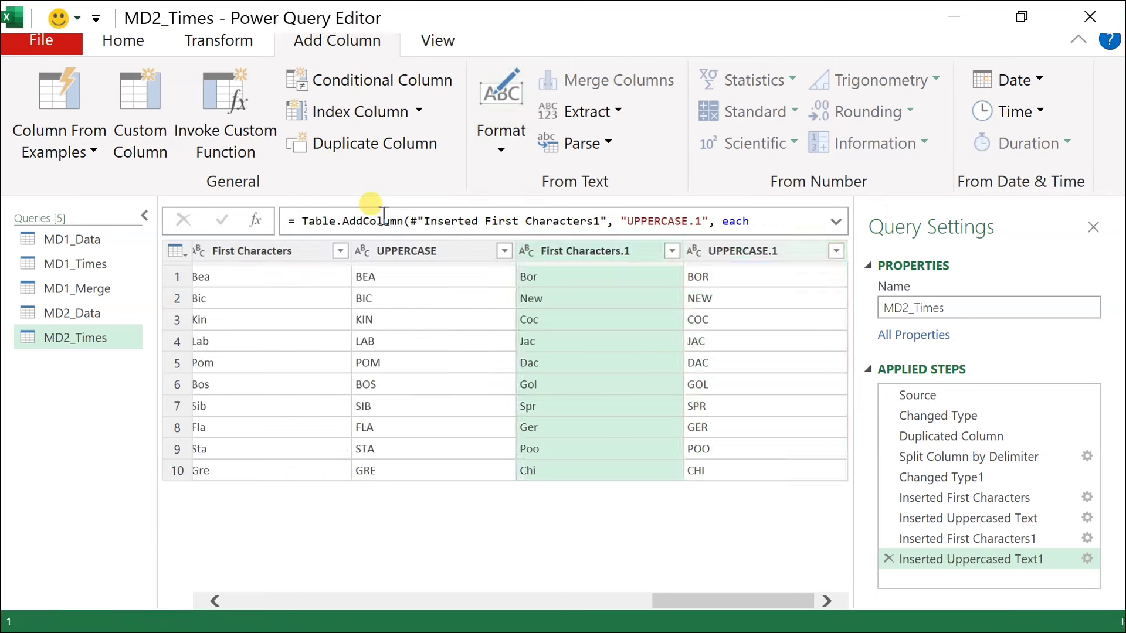
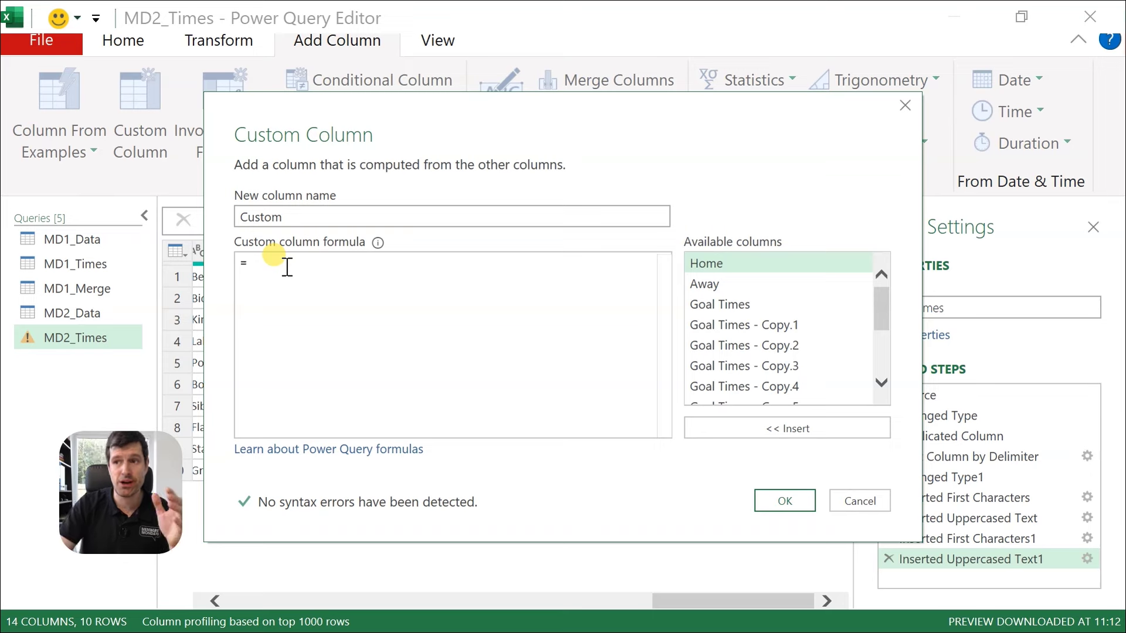
# - Begin the custom column formula with Text.From([UPPERCASE]) to bring in the home team's code
pyautogui.write('text')
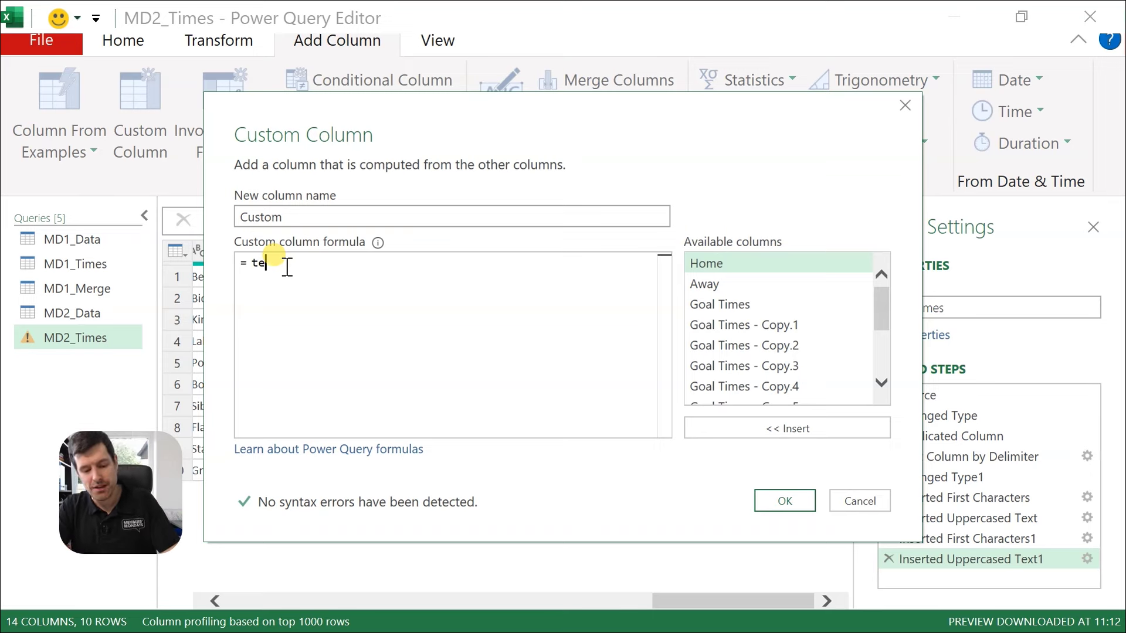
pyautogui.press('BackSpace')
pyautogui.press('BackSpace')
pyautogui.press('BackSpace')
pyautogui.press('BackSpace')
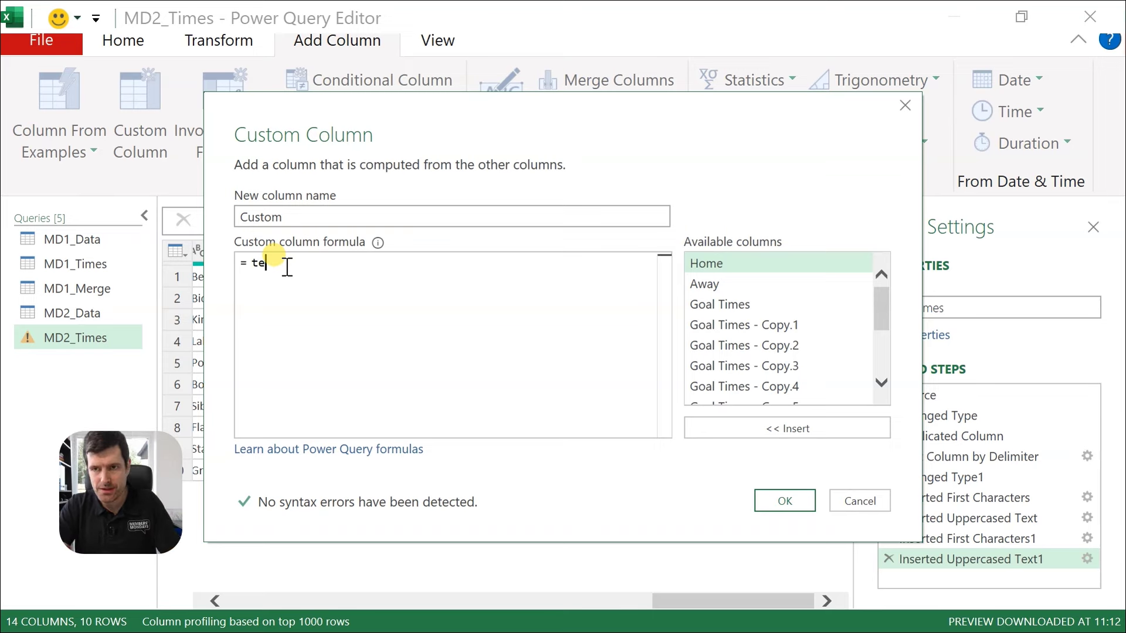
pyautogui.write('Text.From')
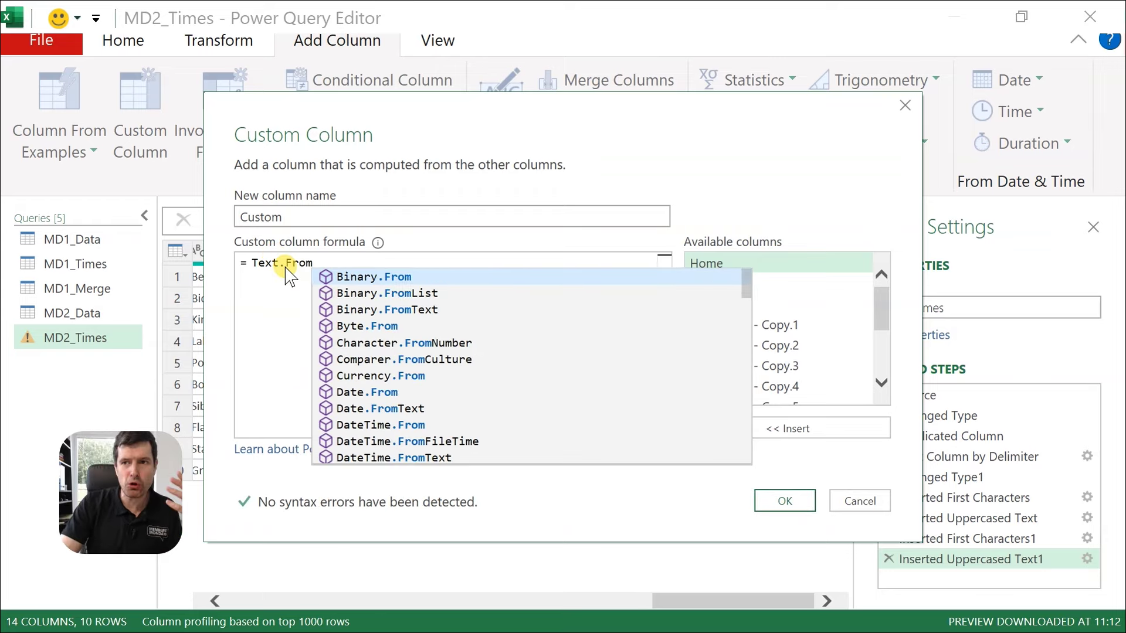
pyautogui.write('(')
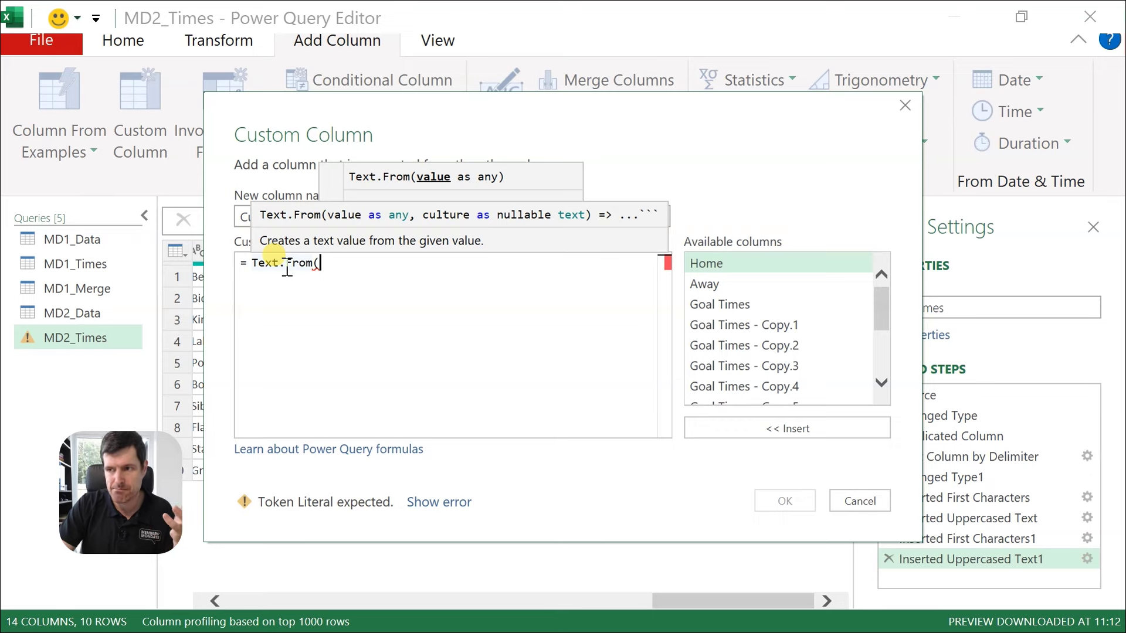
pyautogui.moveTo(882, 309); pyautogui.dragTo(881, 364)
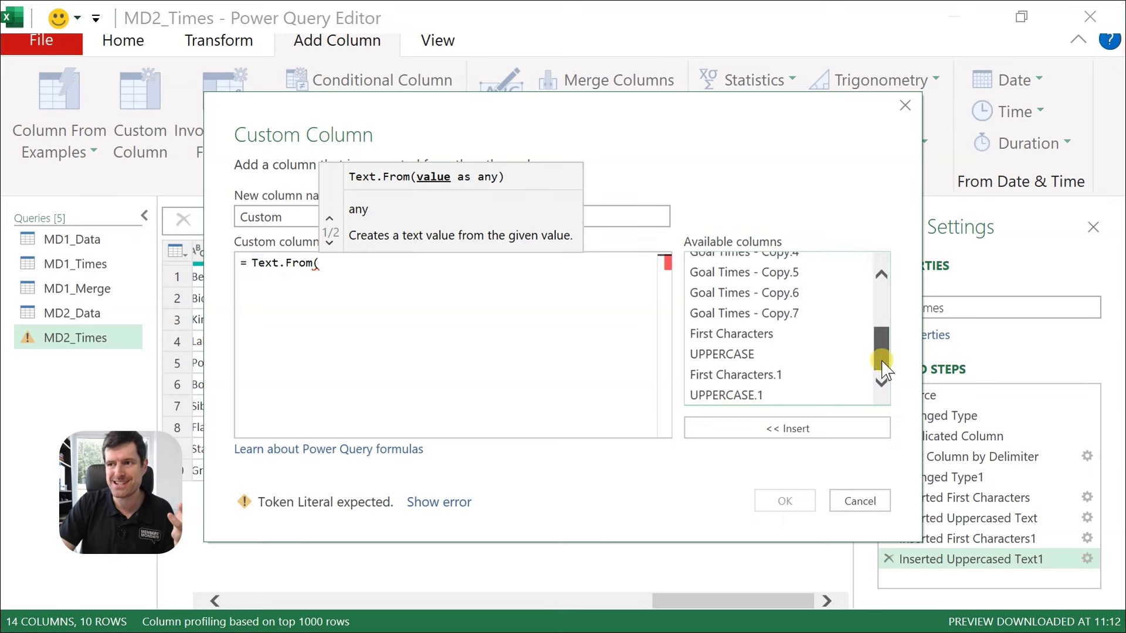
pyautogui.click(735, 357)
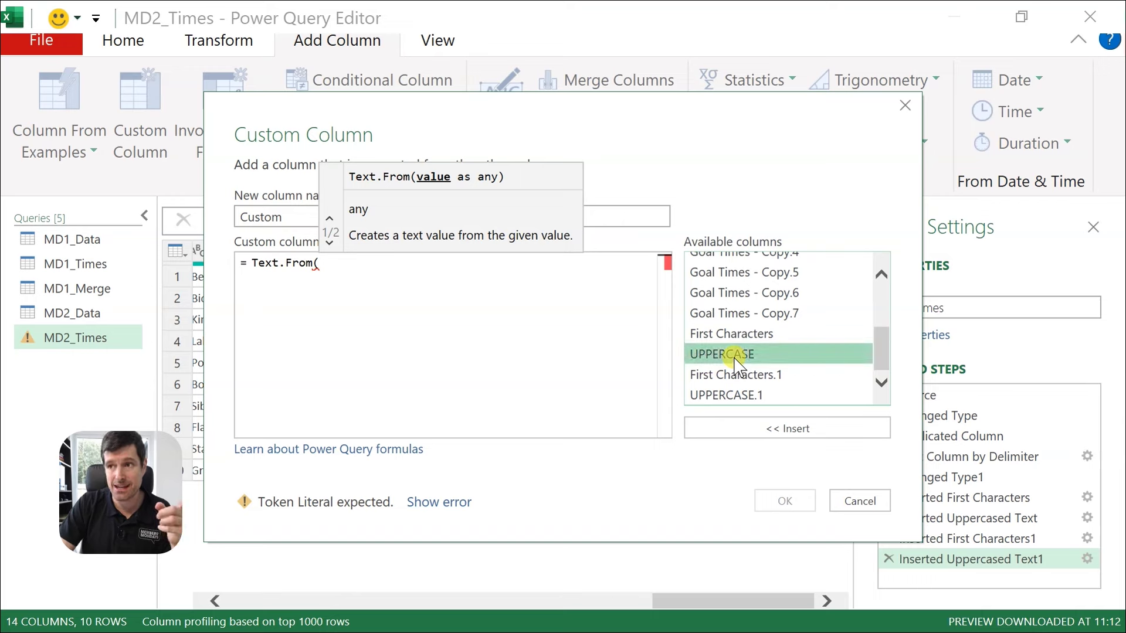
pyautogui.click(730, 428)
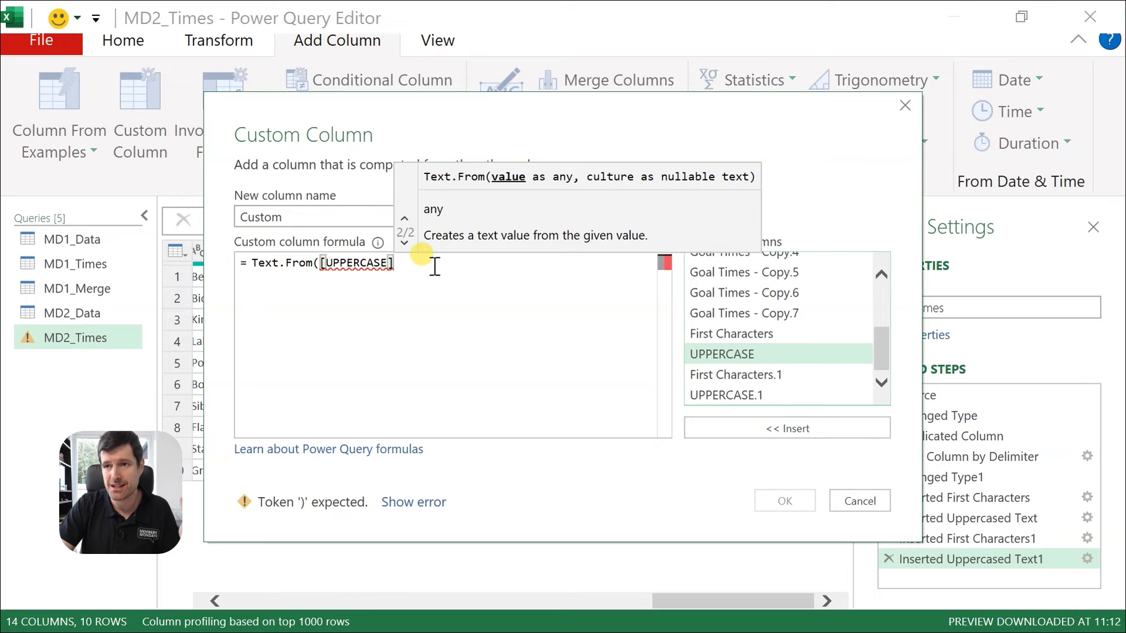
pyautogui.write(')')
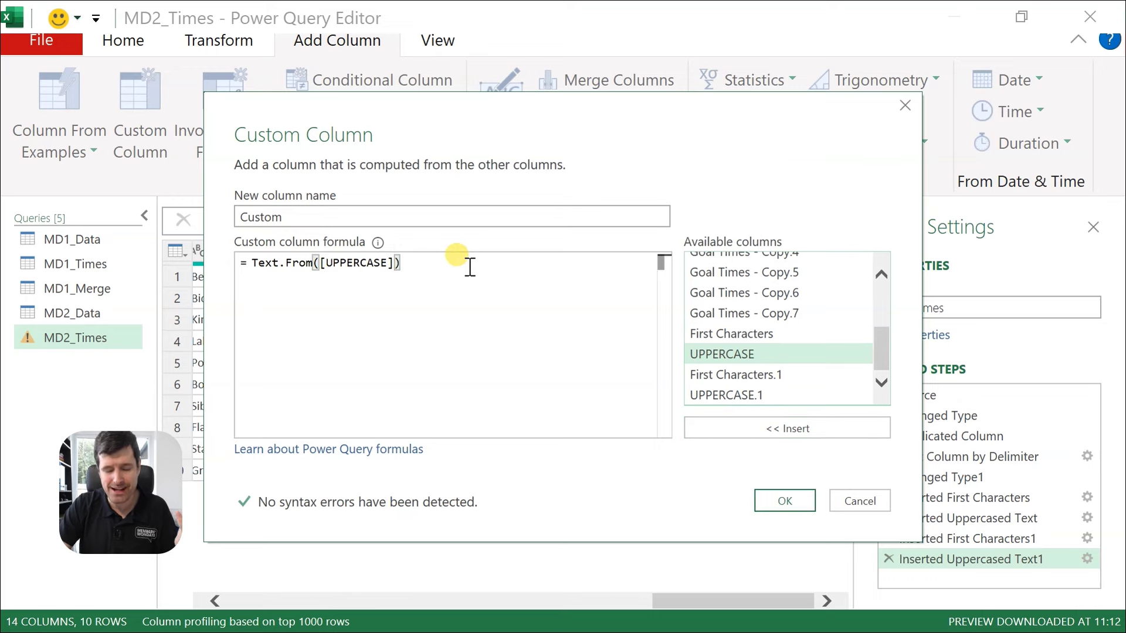
# - Extend the formula with &"-"&Text.From([UPPERCASE.1]) and add the custom column to the query
pyautogui.write('&')
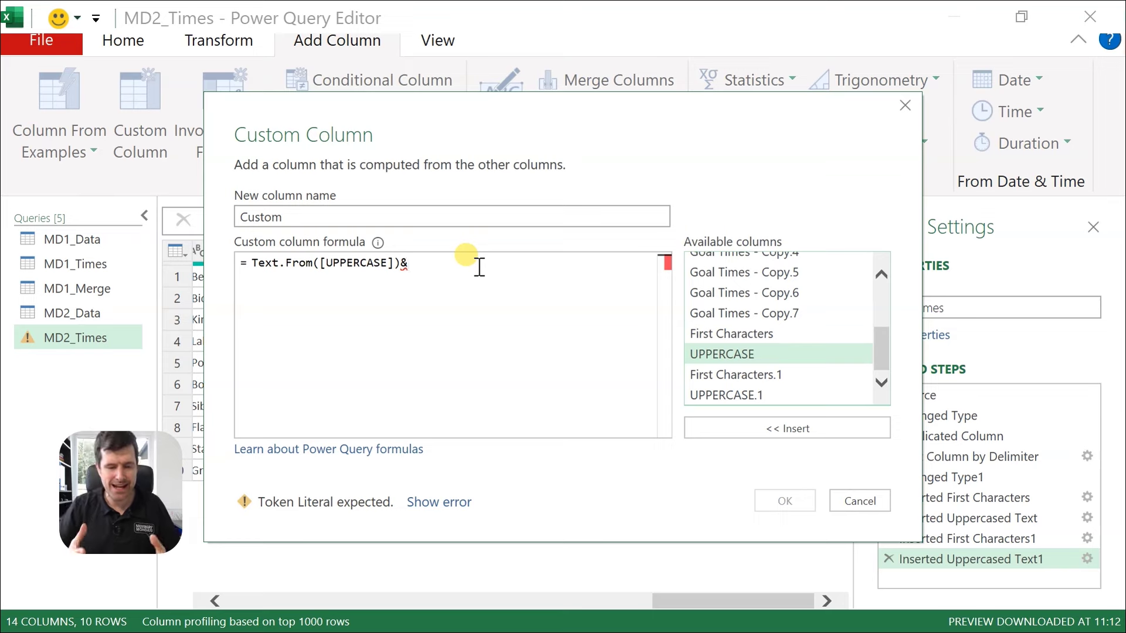
pyautogui.write('"0')
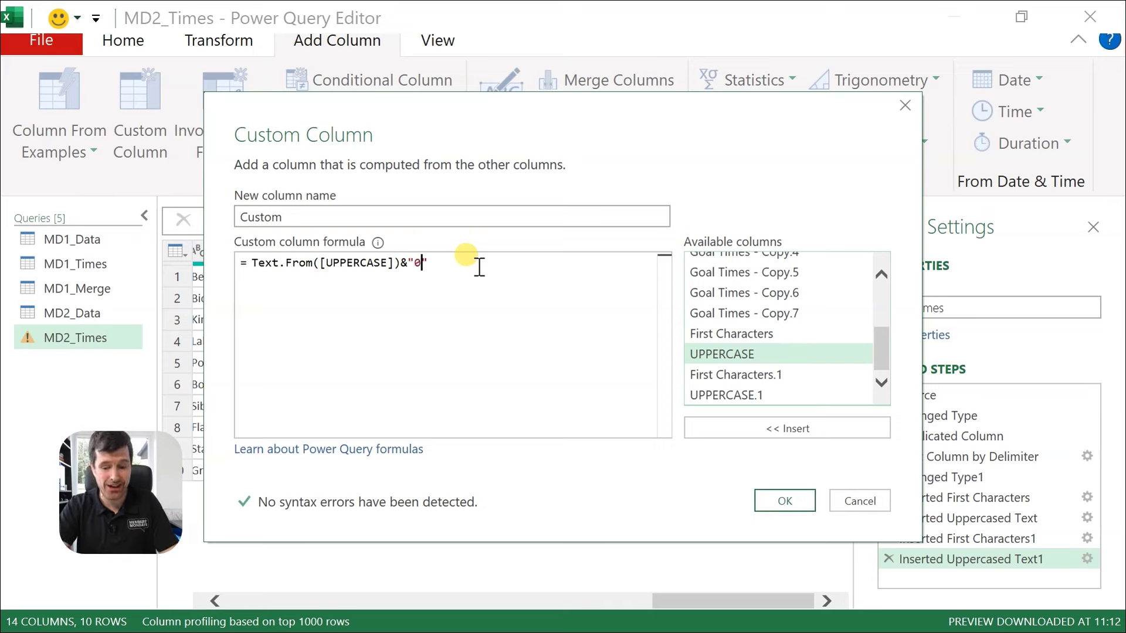
pyautogui.press('BackSpace')
pyautogui.write('-"')
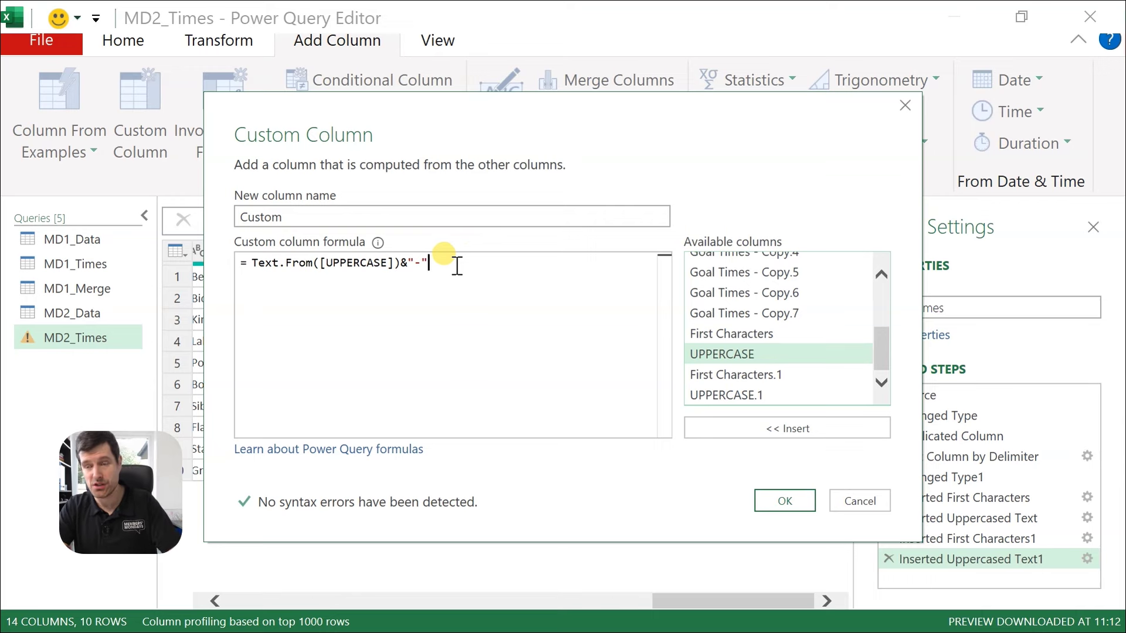
pyautogui.write('&')
pyautogui.write('Text.')
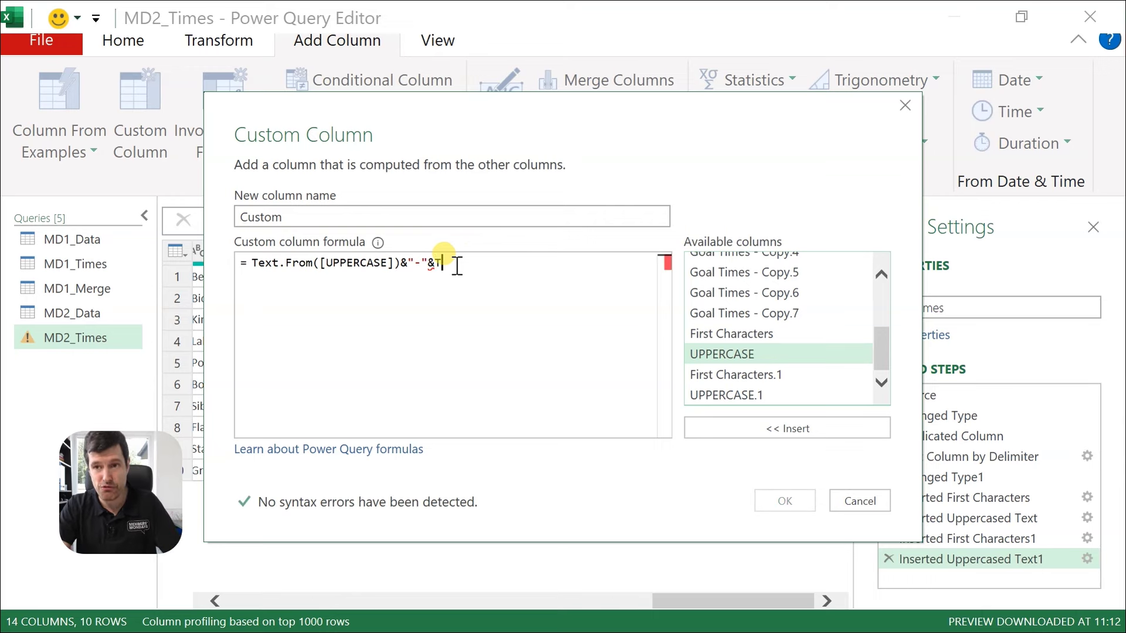
pyautogui.write('From(')
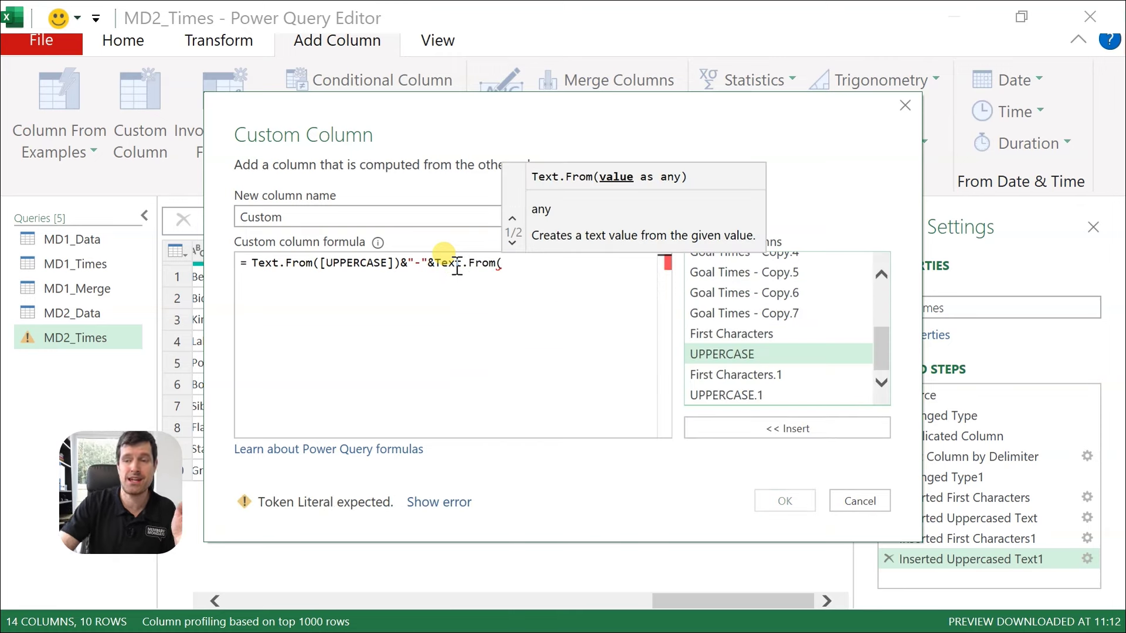
pyautogui.click(765, 395)
pyautogui.click(772, 430)
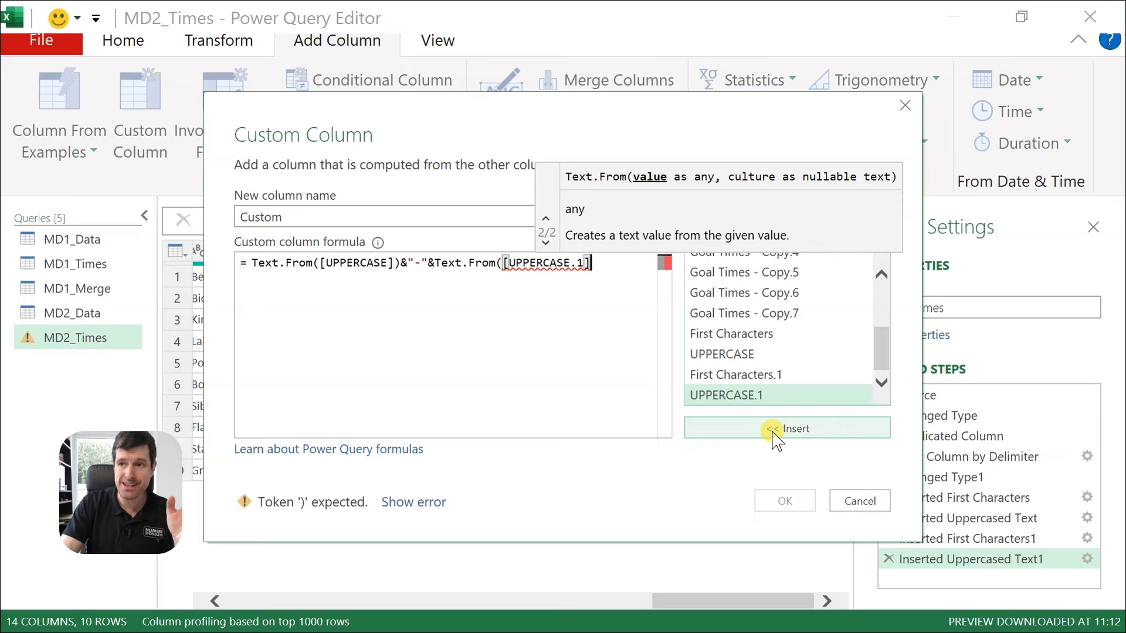
pyautogui.write(')')
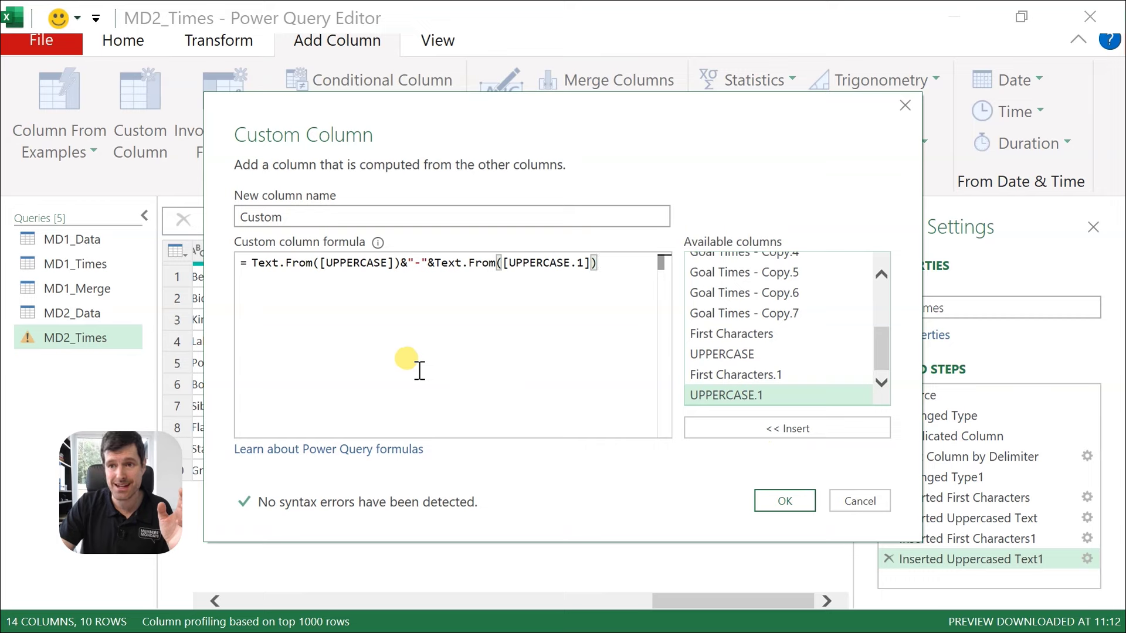
pyautogui.press('BackSpace')
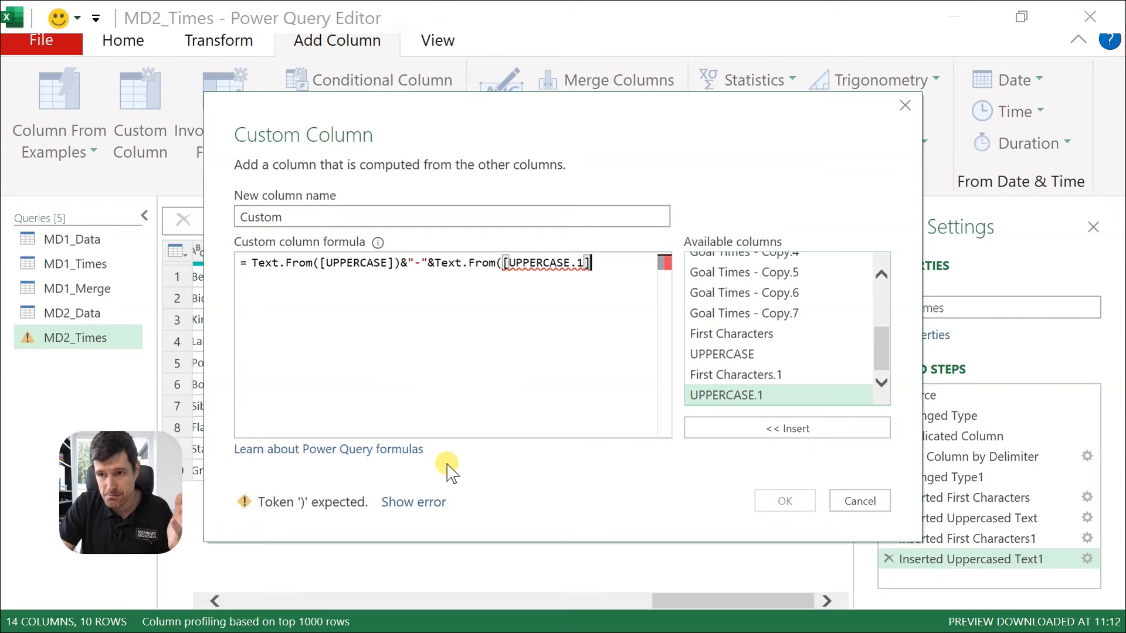
pyautogui.write(')')
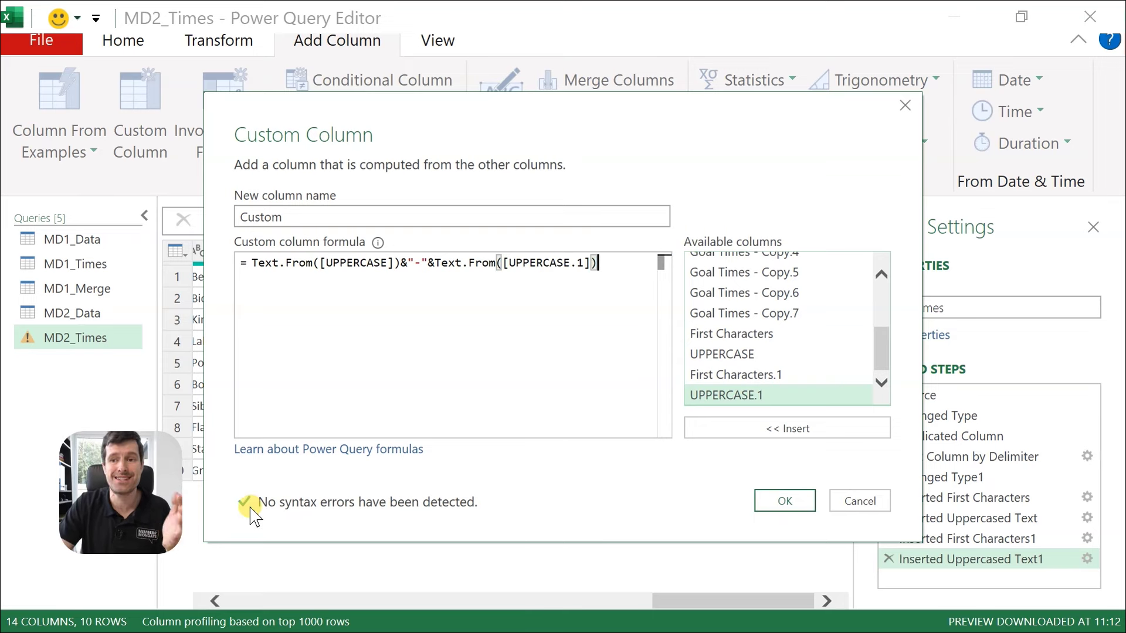
pyautogui.click(780, 503)
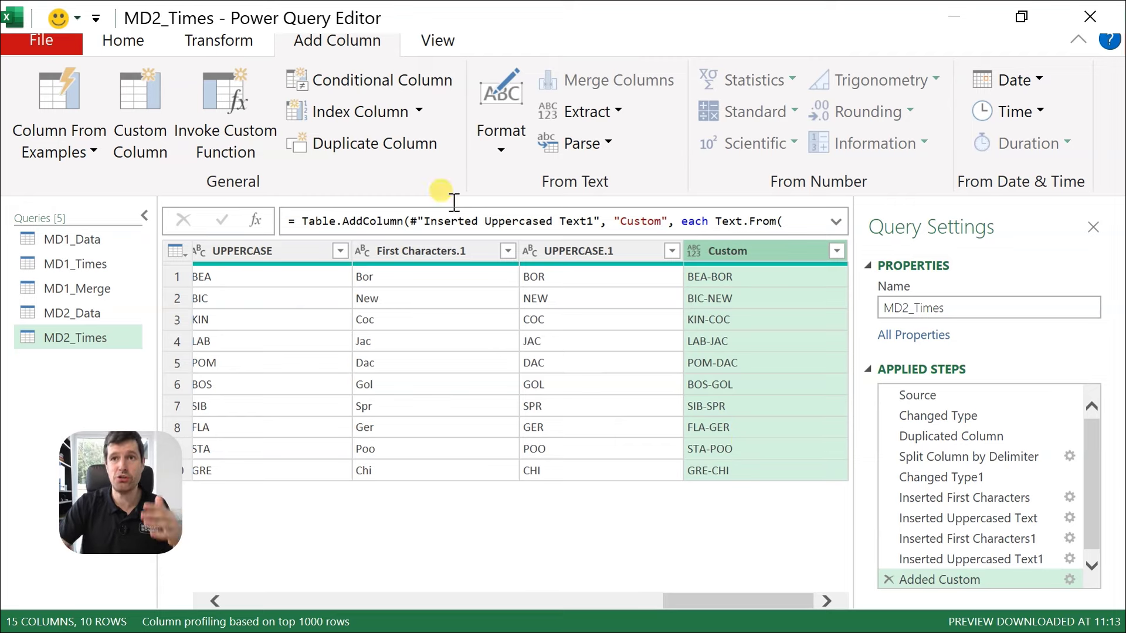
# - Close and load the MD2_Times query, and check the added code columns in its worksheet table
pyautogui.click(123, 40)
pyautogui.click(45, 112)
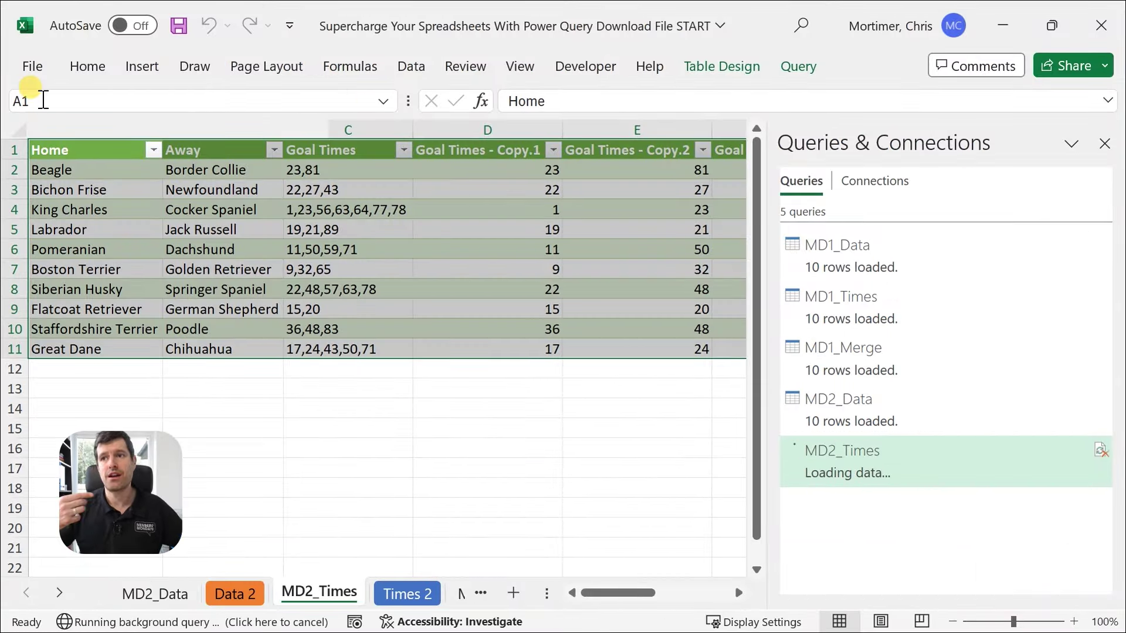
pyautogui.moveTo(595, 594); pyautogui.dragTo(729, 596)
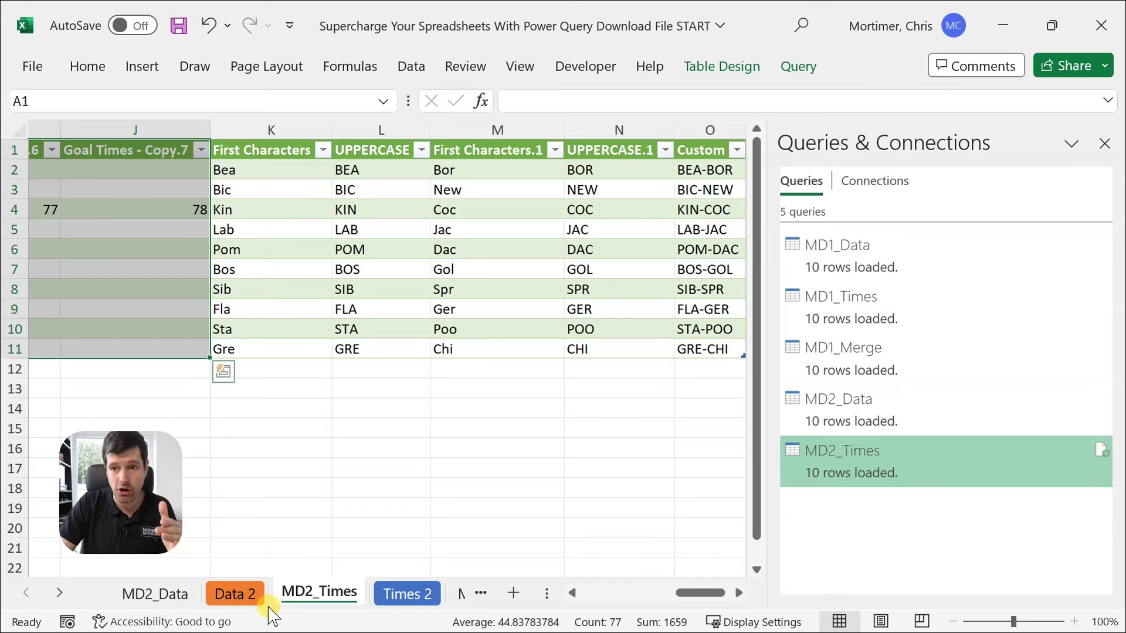
# - Examine the Match Code column on the Data 2 sheet against the newly built match codes
pyautogui.click(249, 598)
pyautogui.hscroll(3, 516, 375)
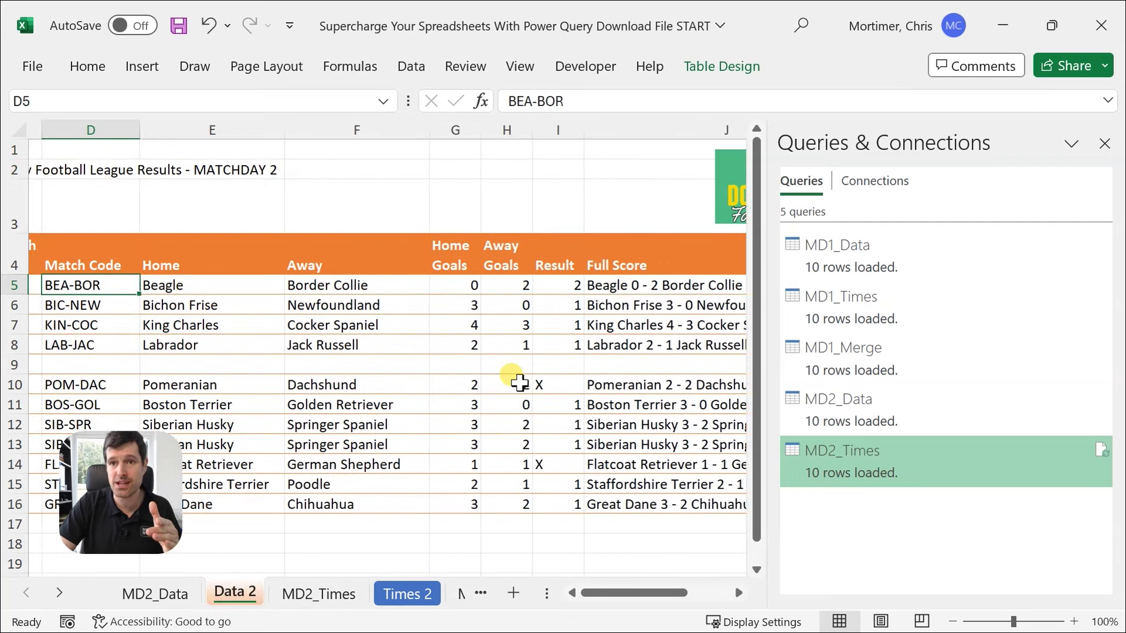
pyautogui.click(71, 323)
pyautogui.hscroll(-3, 232, 311)
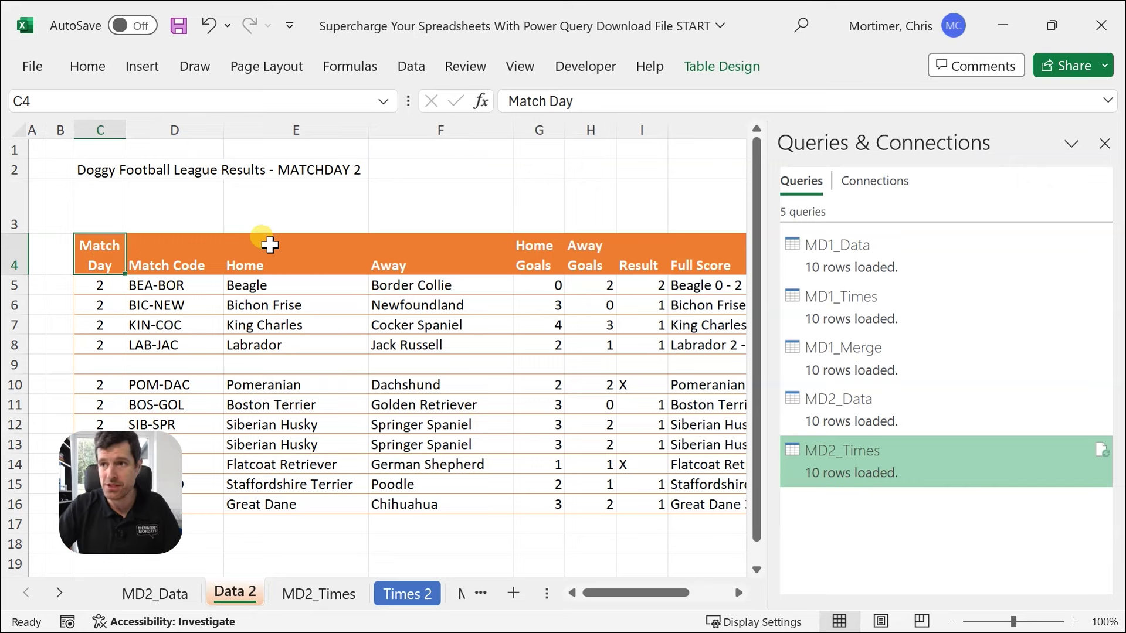
# - Open the MD2_Data query for editing and start merging it as a new query, with MD2_Times as the second table
pyautogui.click(916, 407)
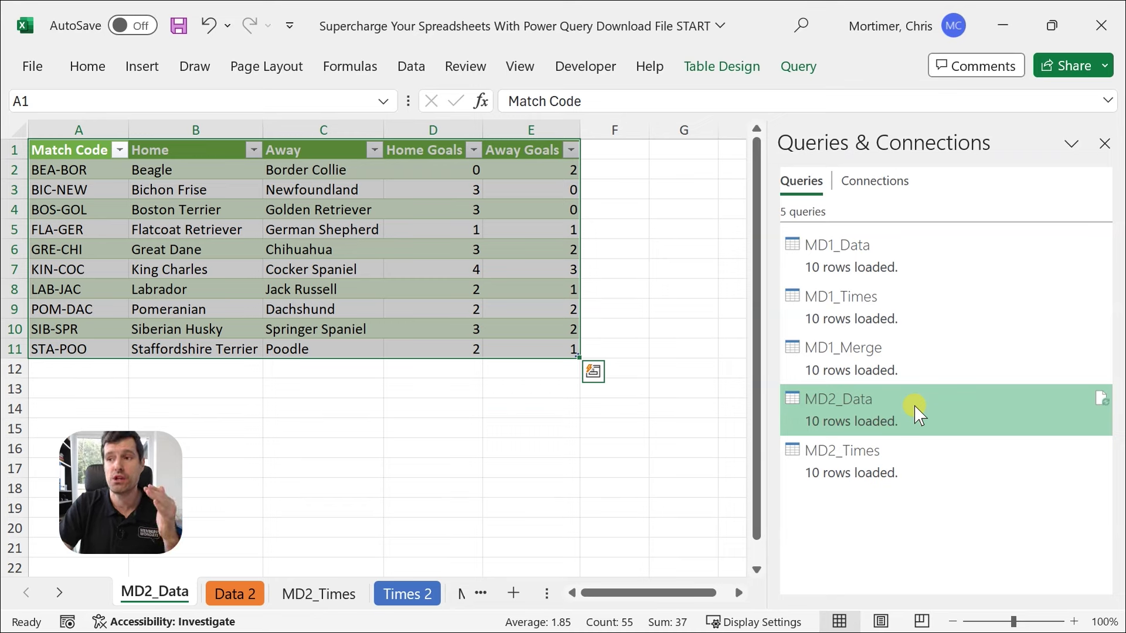
pyautogui.doubleClick(918, 414)
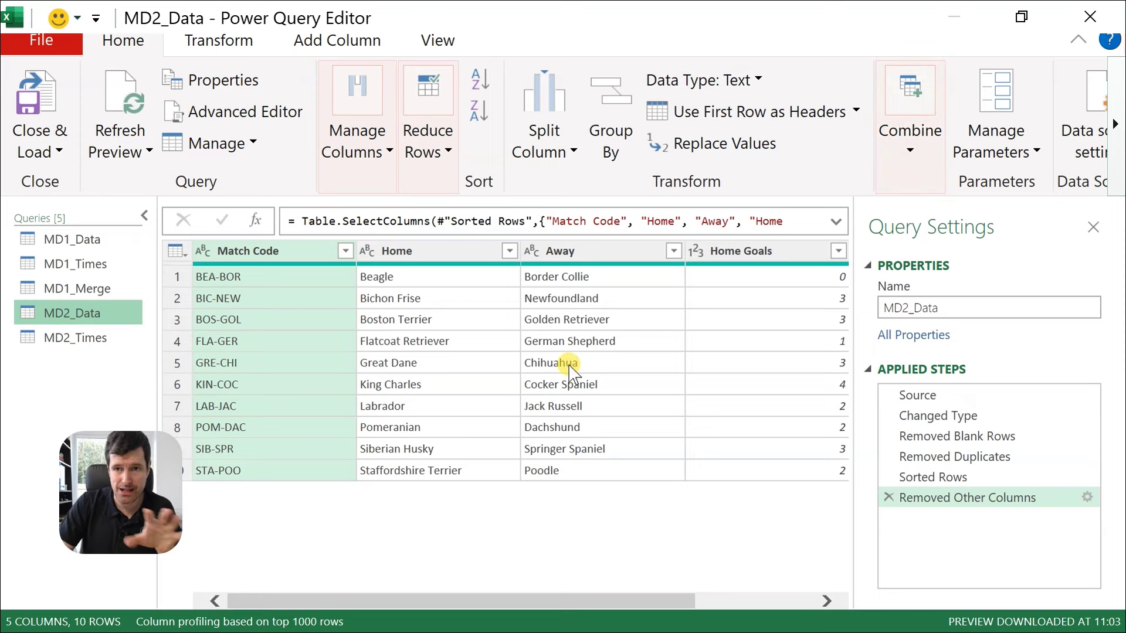
pyautogui.click(906, 158)
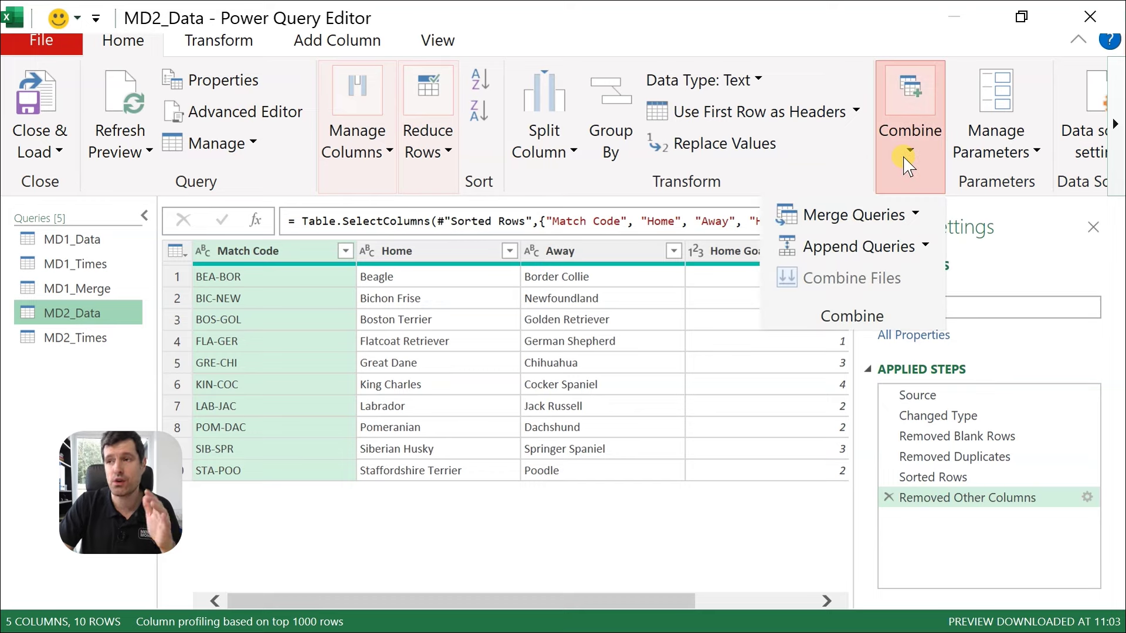
pyautogui.click(913, 218)
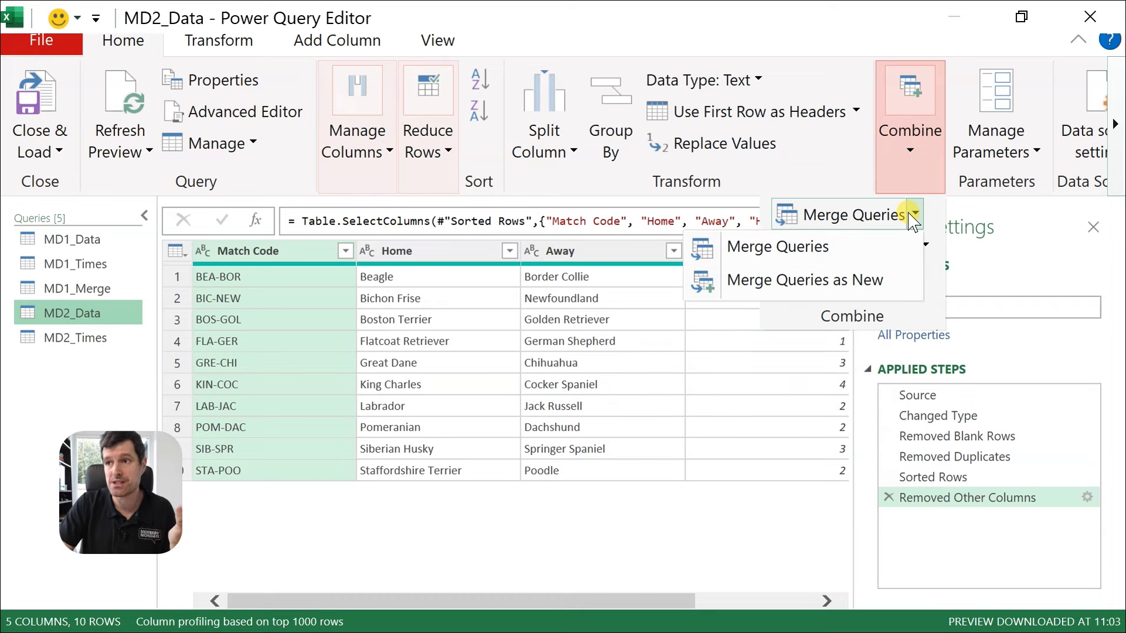
pyautogui.click(791, 285)
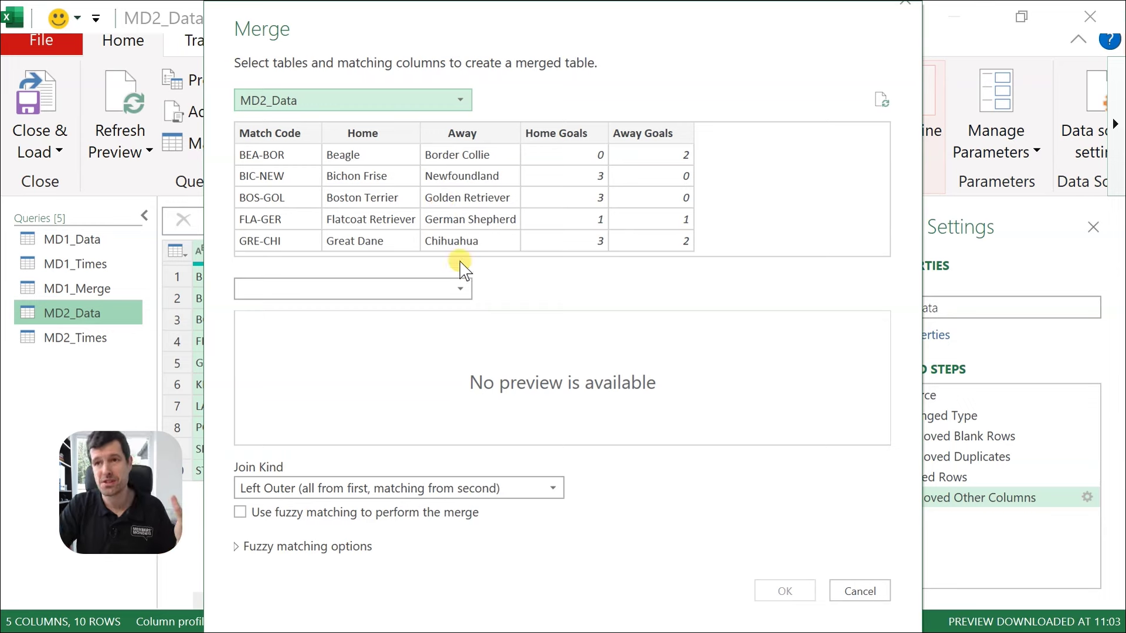
pyautogui.click(461, 291)
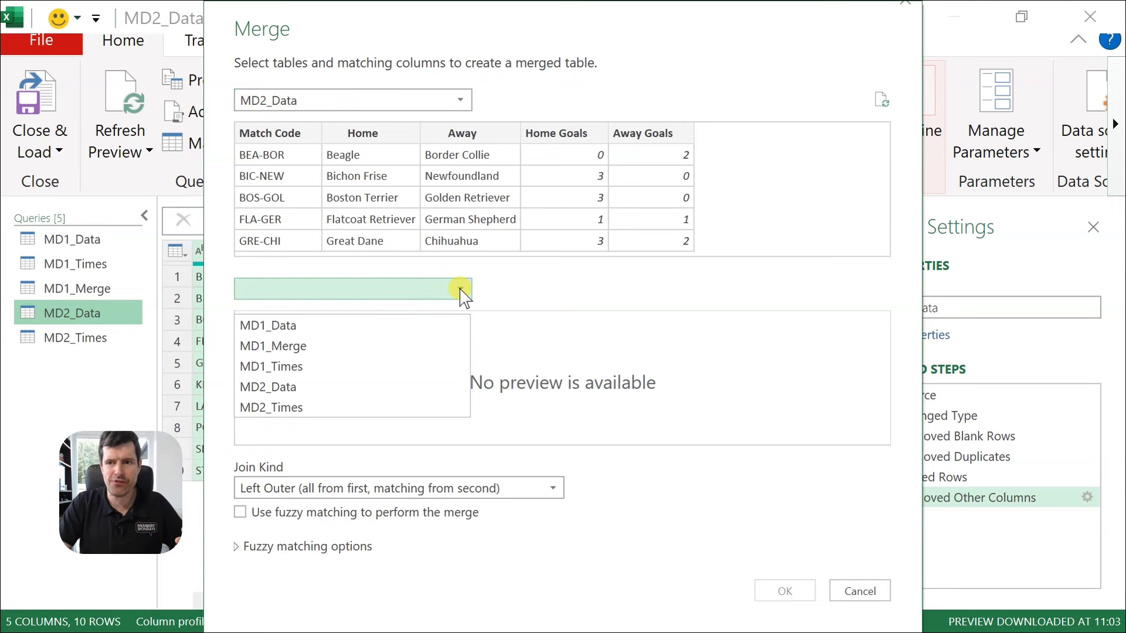
pyautogui.click(336, 409)
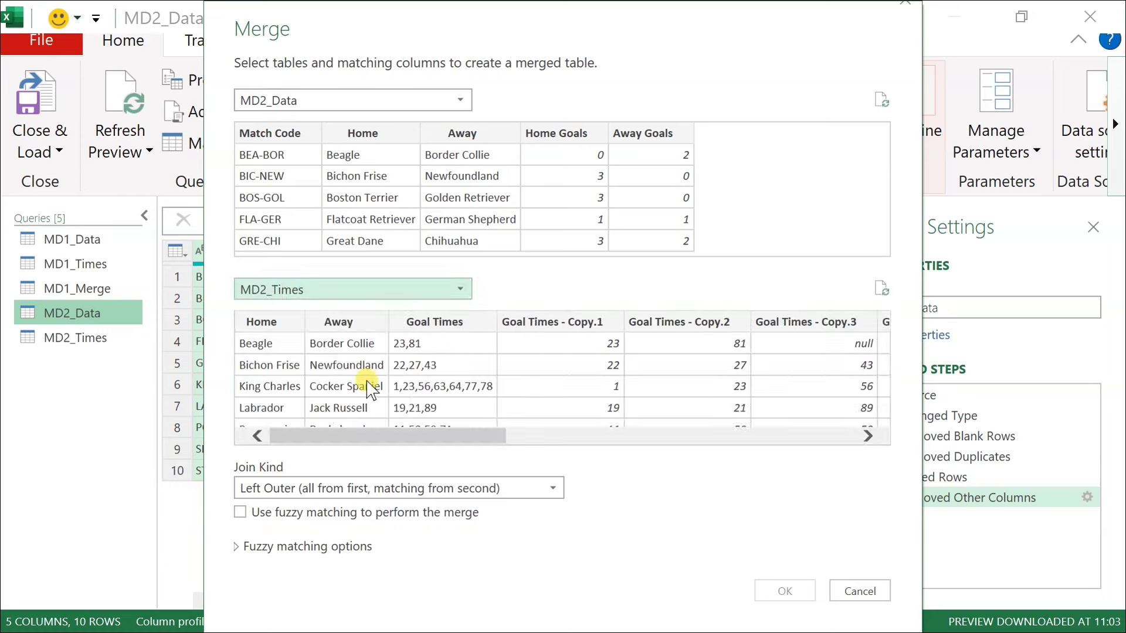
pyautogui.moveTo(461, 435)
pyautogui.mouseDown()
pyautogui.moveTo(821, 431)
pyautogui.moveTo(444, 433)
pyautogui.mouseUp()
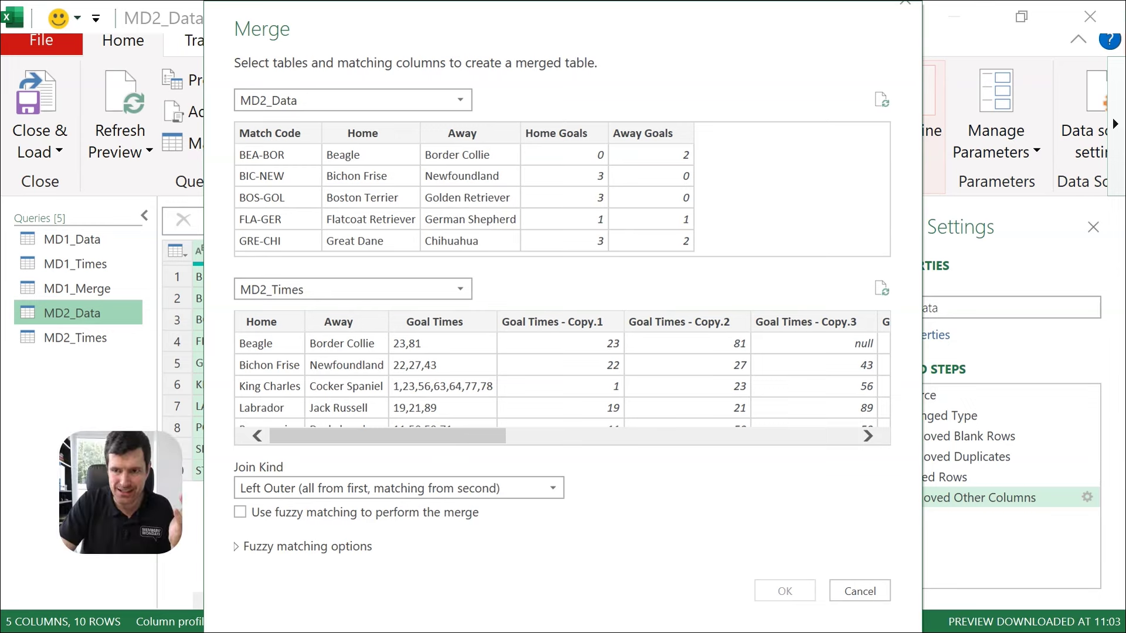
# - Match the Match Code column to the Custom column of MD2_Times and create the merge with a Left Outer join
pyautogui.click(293, 132)
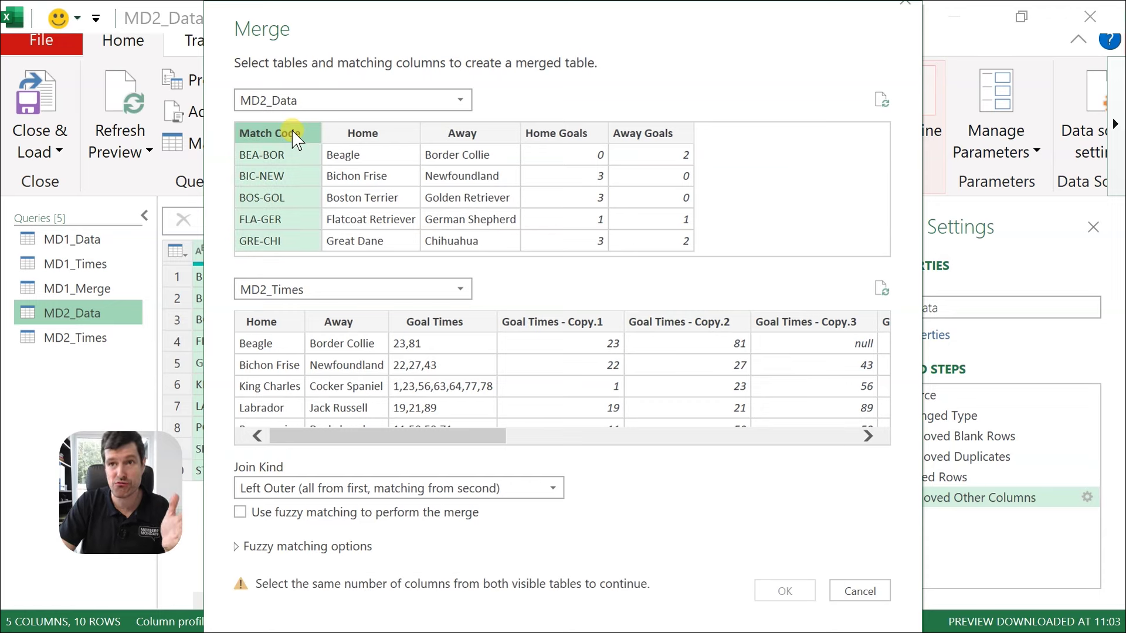
pyautogui.click(366, 439)
pyautogui.moveTo(464, 430); pyautogui.dragTo(786, 434)
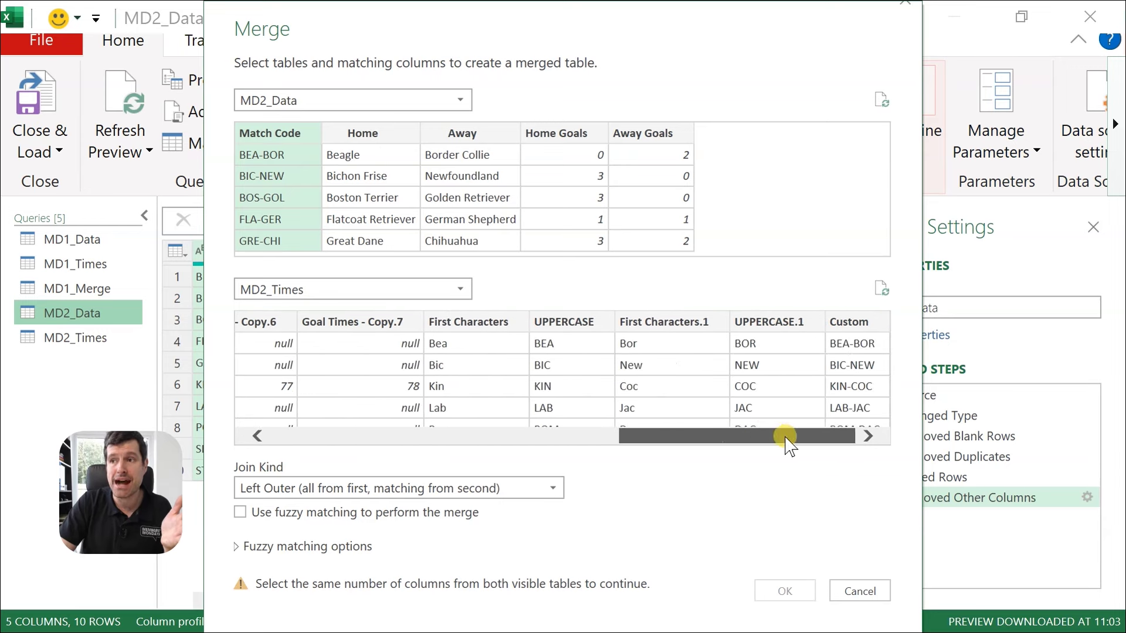
pyautogui.click(863, 323)
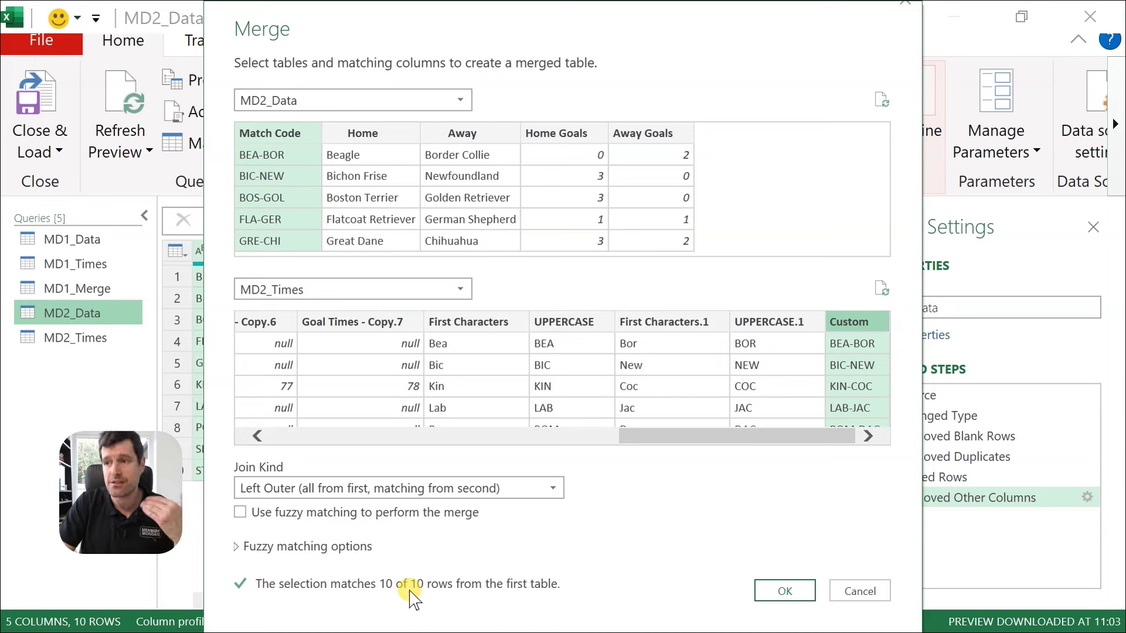
pyautogui.click(784, 591)
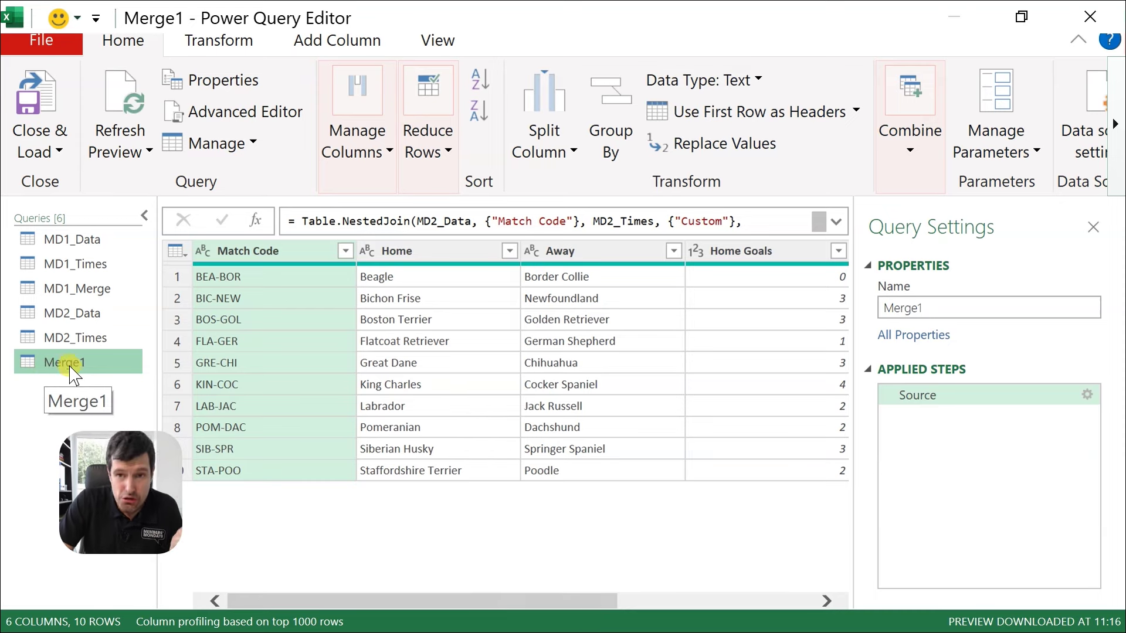
# - Expand the merged MD2_Times column to include only Goal Times, and review the columns of the merged query
pyautogui.moveTo(276, 599); pyautogui.dragTo(681, 610)
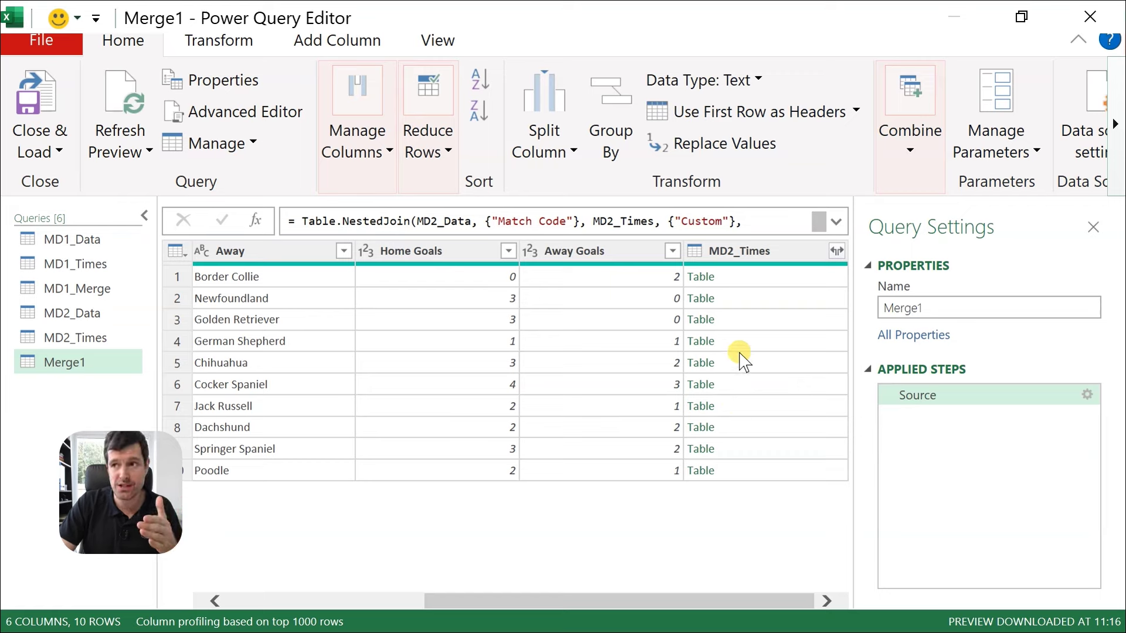
pyautogui.click(836, 251)
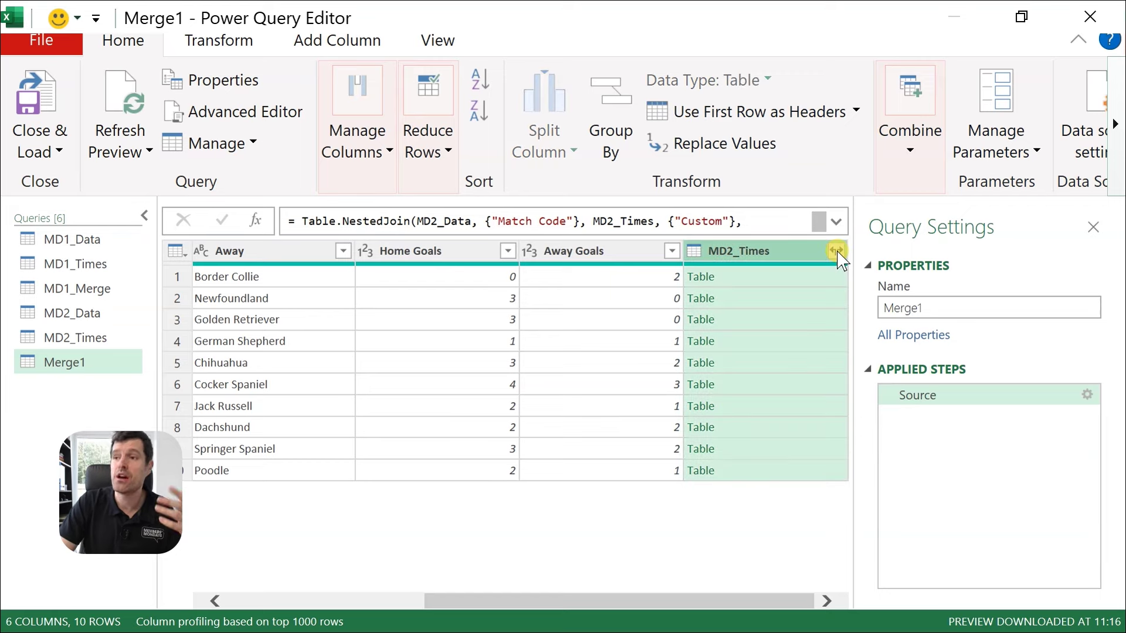
pyautogui.moveTo(811, 420); pyautogui.dragTo(809, 382)
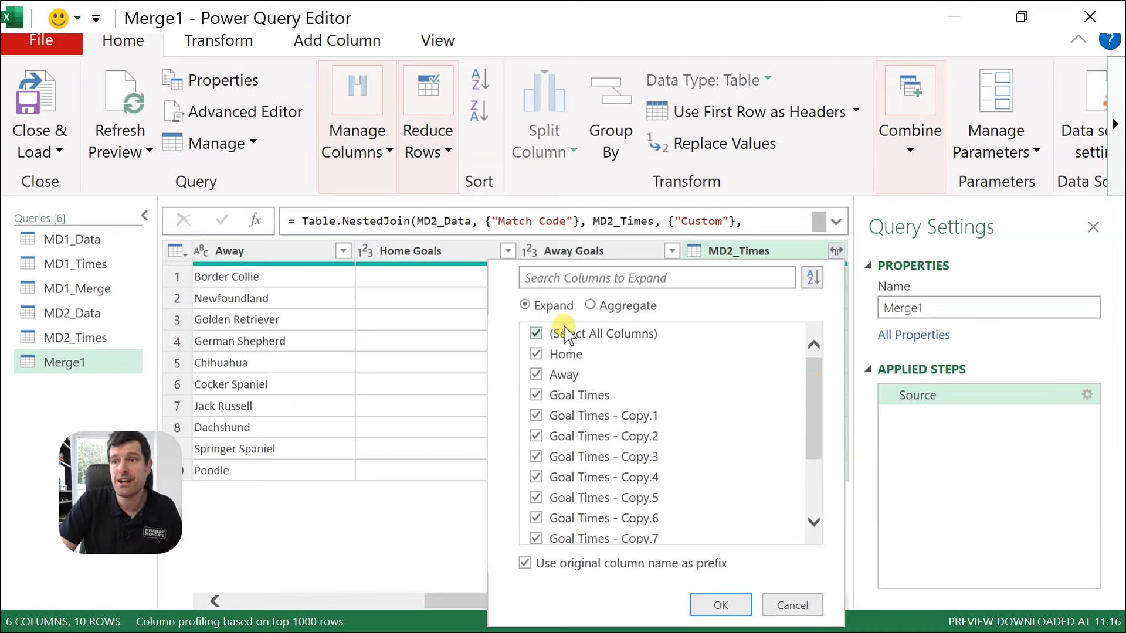
pyautogui.click(535, 334)
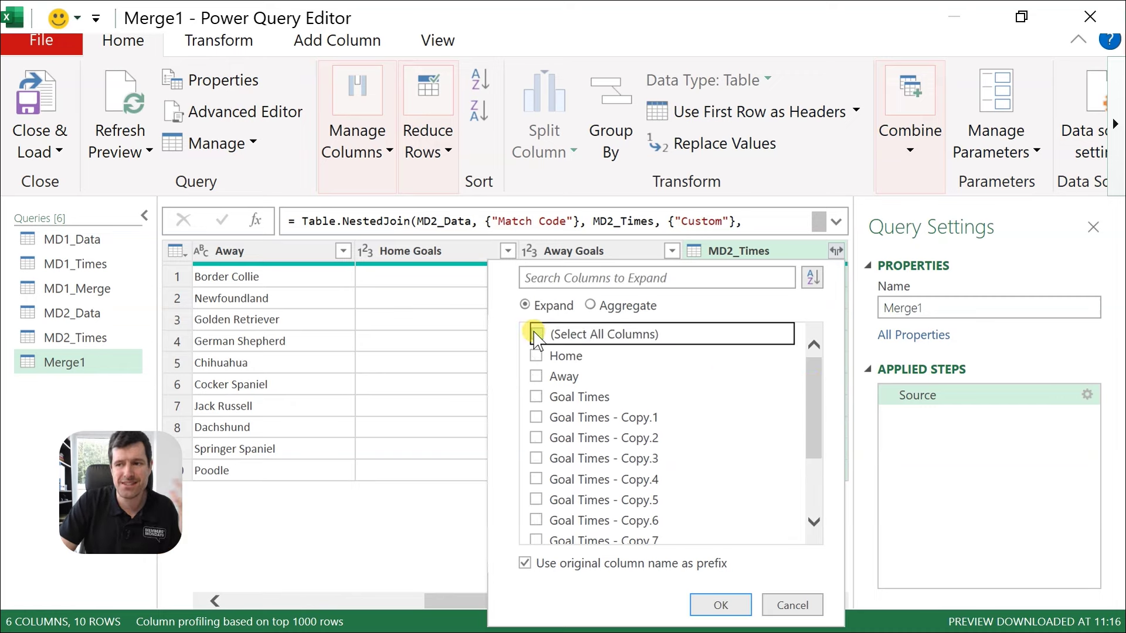
pyautogui.click(536, 397)
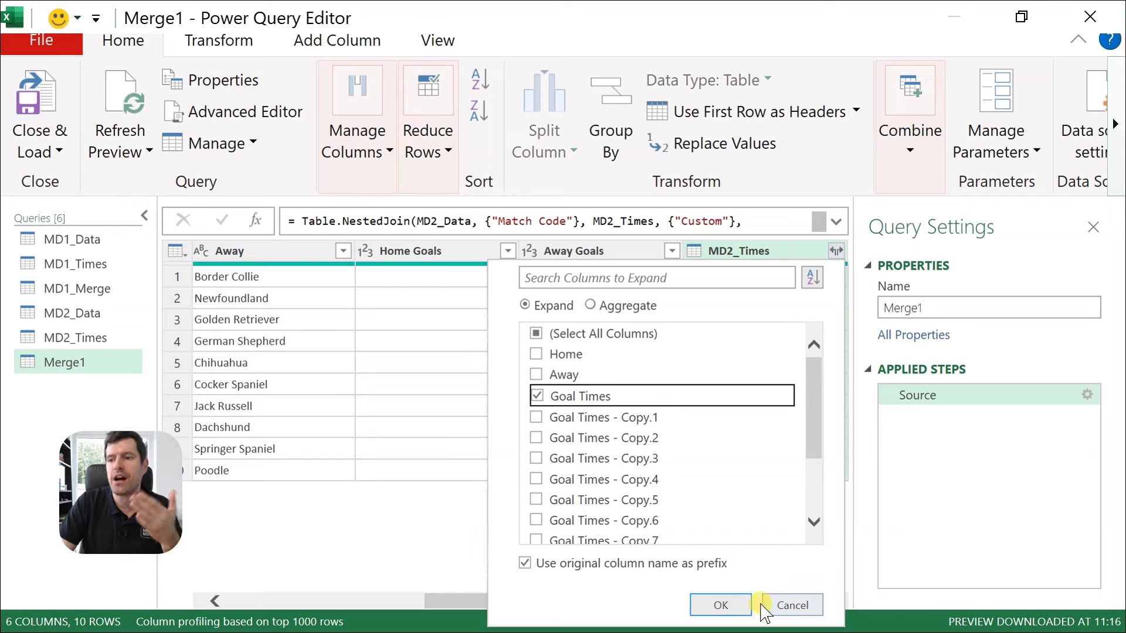
pyautogui.click(724, 604)
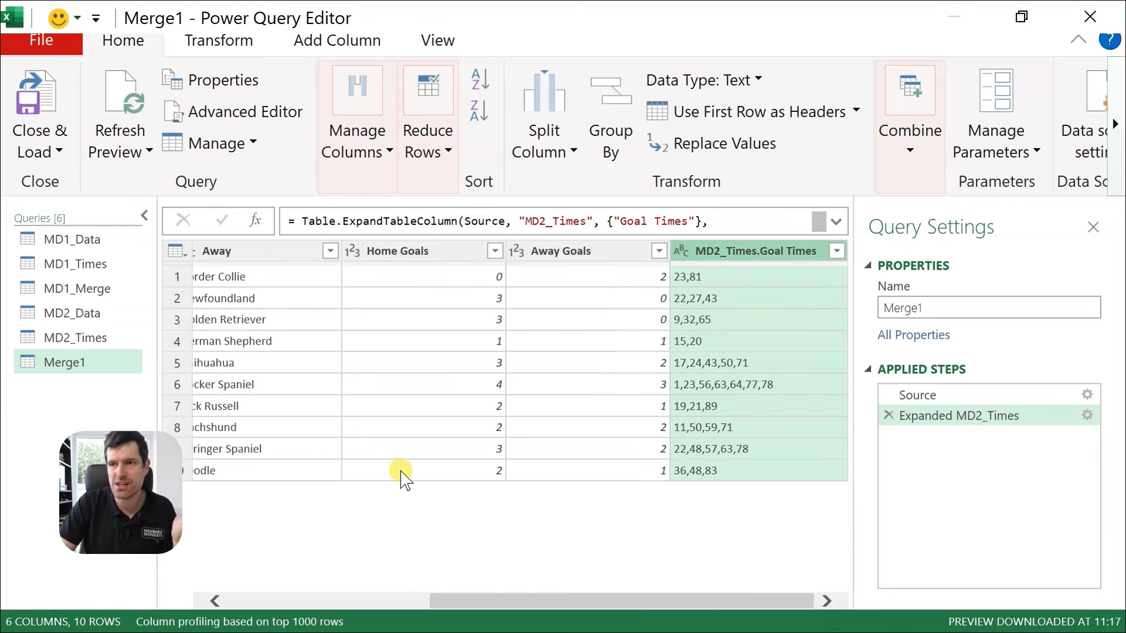
pyautogui.moveTo(579, 601); pyautogui.dragTo(293, 602)
pyautogui.moveTo(442, 600); pyautogui.dragTo(706, 597)
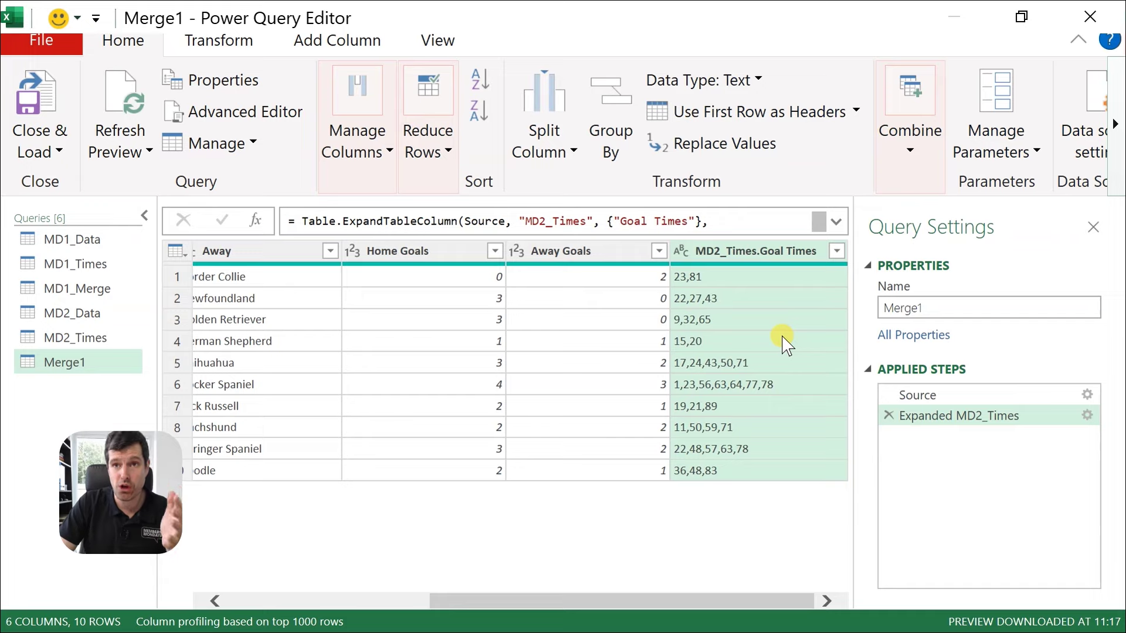
# - Close and load the Merge1 query, and check its worksheet table across the columns of the Siberian Husky row
pyautogui.click(44, 106)
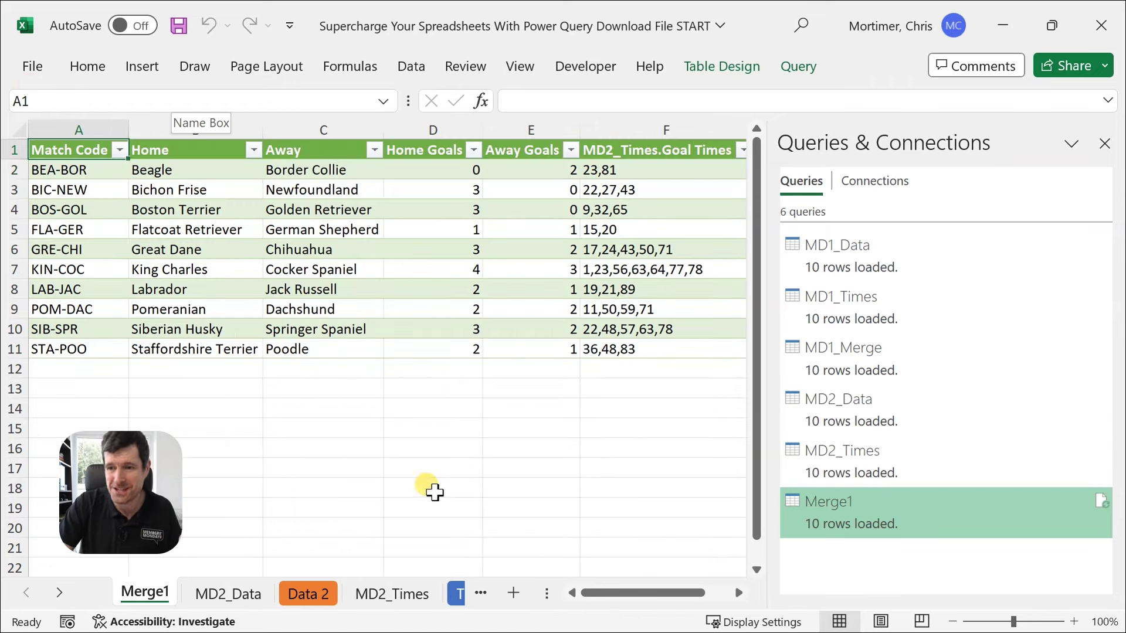
pyautogui.click(445, 329)
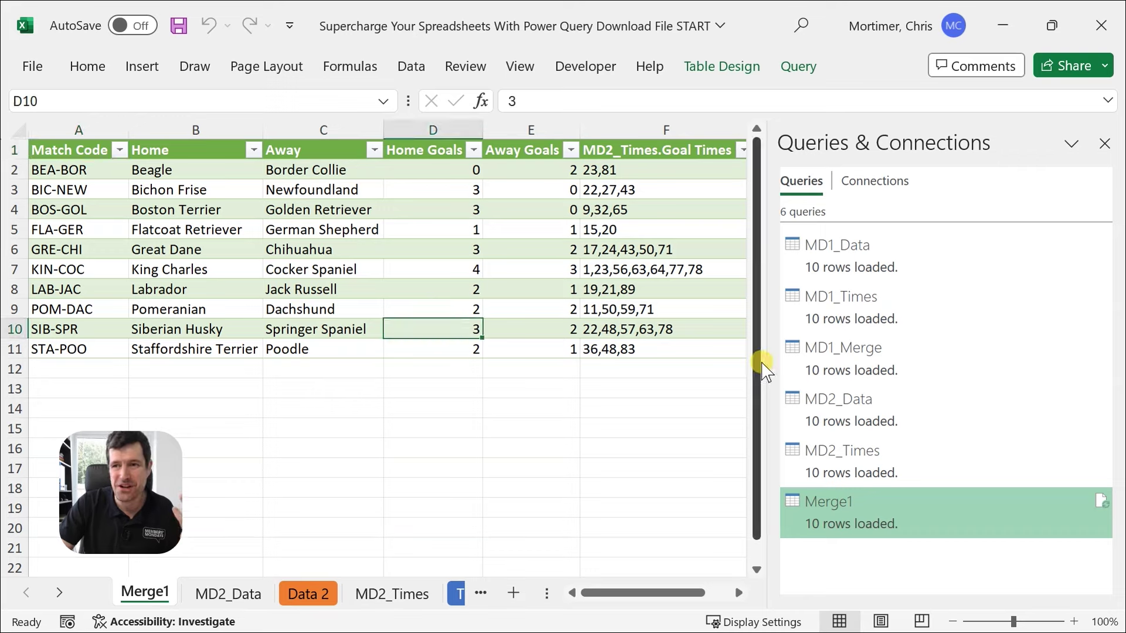
pyautogui.press('Right')
pyautogui.press('Left')
pyautogui.press('Left')
pyautogui.press('Left')
pyautogui.press('Left')
pyautogui.press('Right')
pyautogui.press('Right')
pyautogui.press('Right')
pyautogui.press('Right')
pyautogui.press('Right')
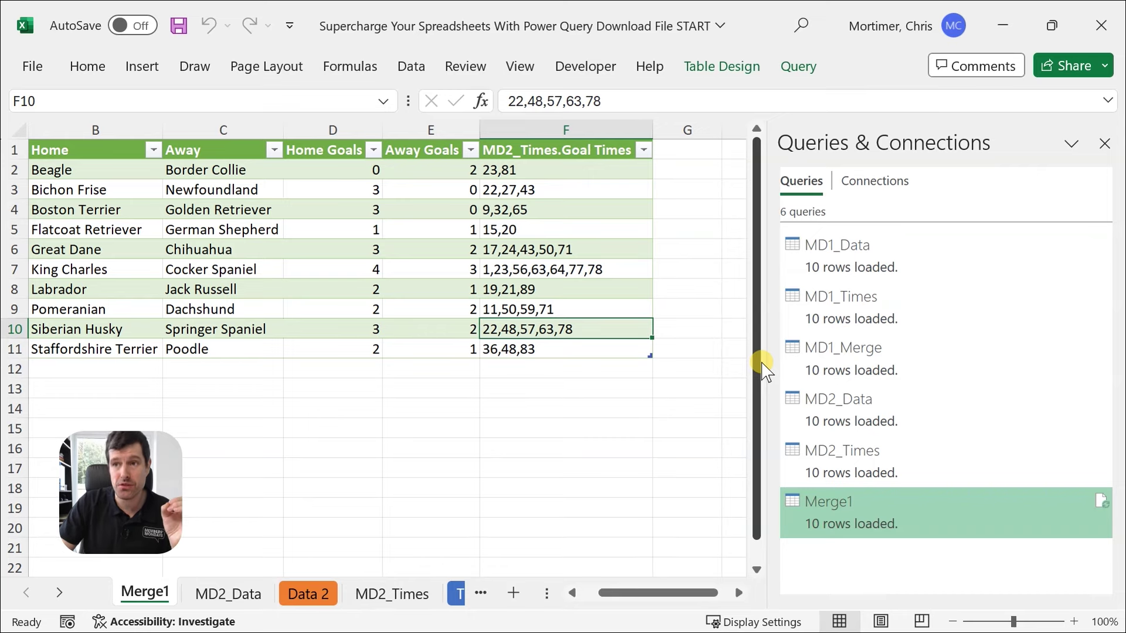
# - Review the MD2_Times, Times 2, MD2_Data and Merge1 sheets, and compare the merged matchday 2 table with the MD1_Merge table
pyautogui.click(390, 597)
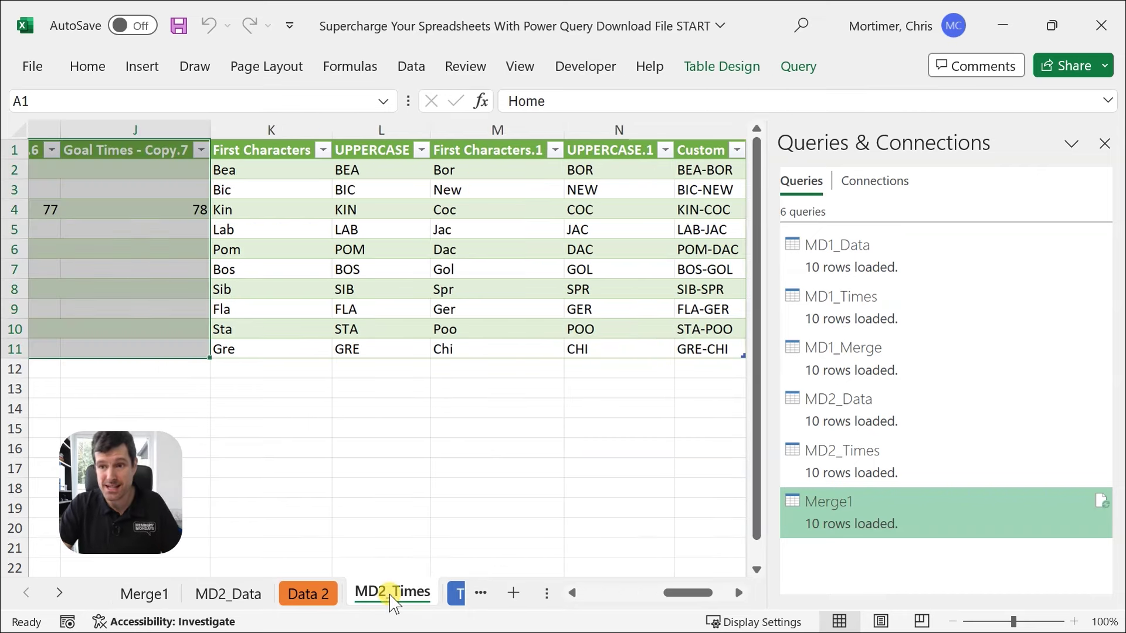
pyautogui.hotkey('ctrl', 'pagedown')
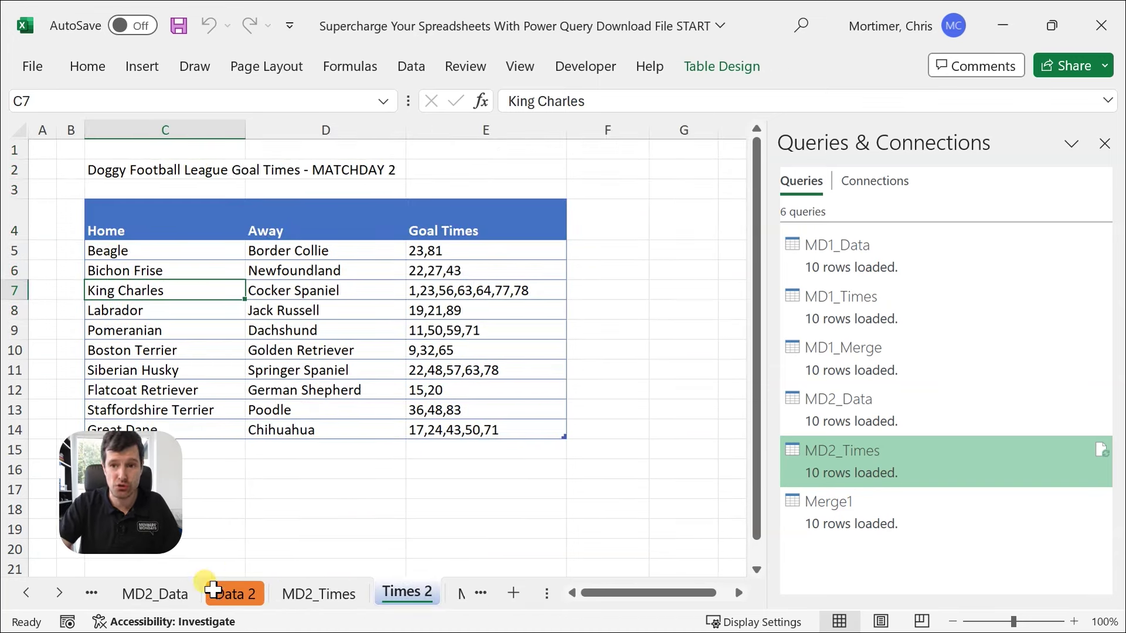
pyautogui.click(152, 594)
pyautogui.click(27, 593)
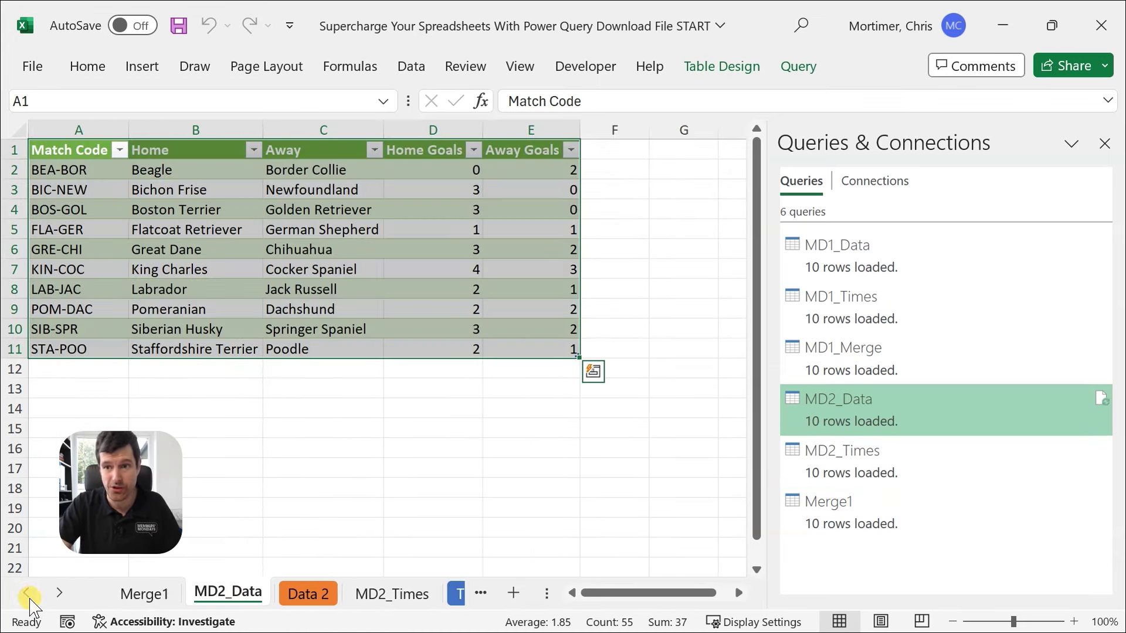
pyautogui.click(132, 599)
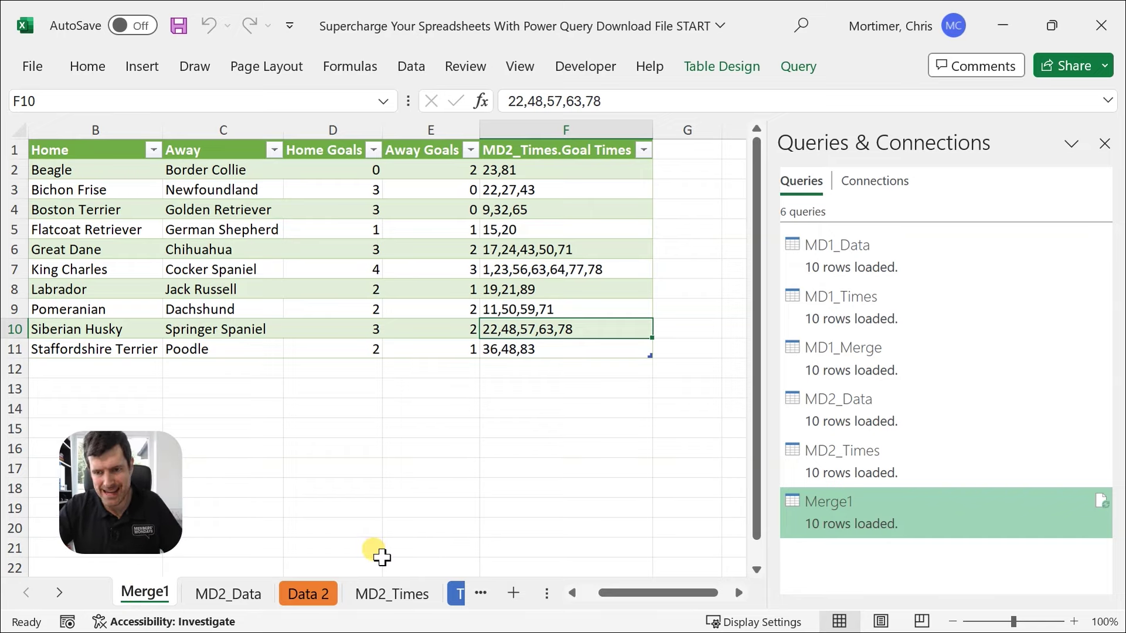
pyautogui.hotkey('ctrl', 'pagedown')
pyautogui.hotkey('ctrl', 'pagedown')
pyautogui.hotkey('ctrl', 'pagedown')
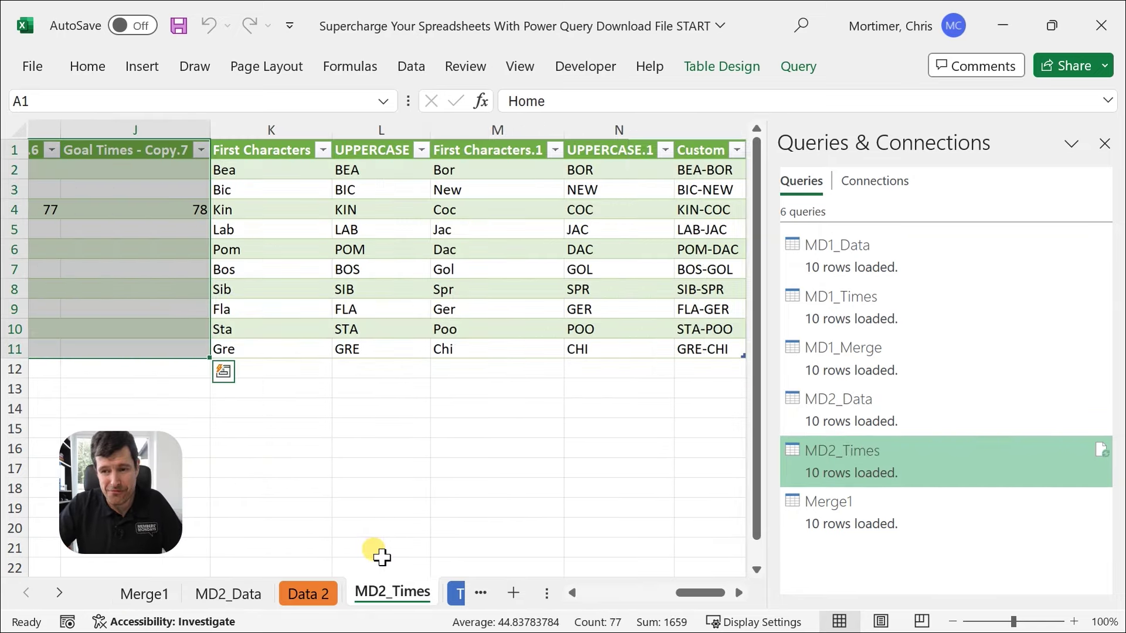
pyautogui.hotkey('ctrl', 'pagedown')
pyautogui.hotkey('ctrl', 'pagedown')
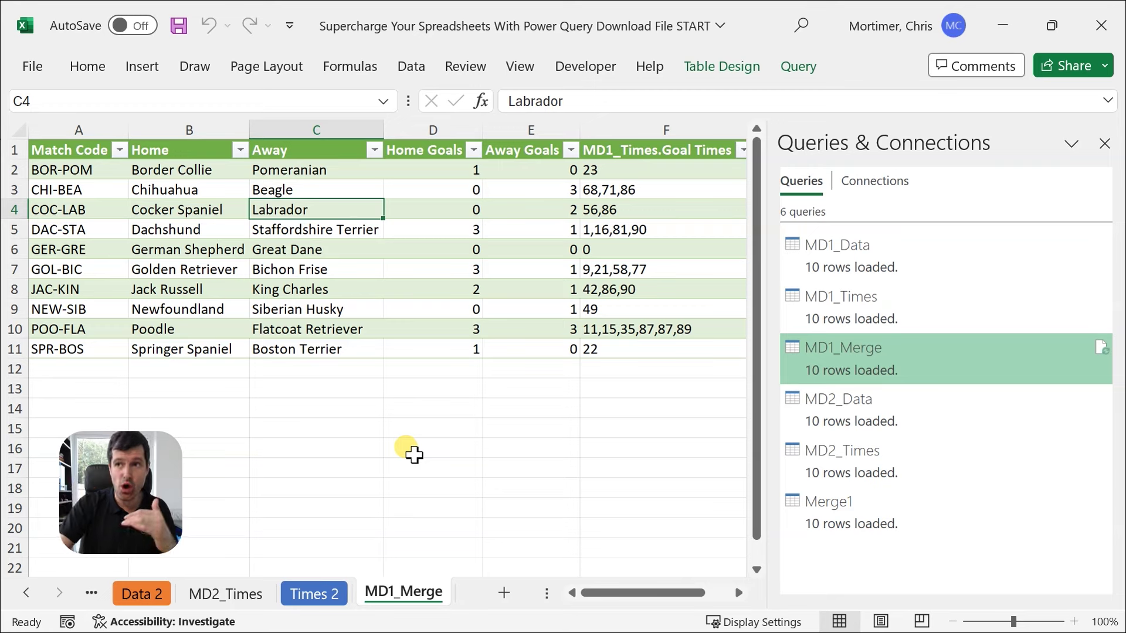
pyautogui.click(183, 264)
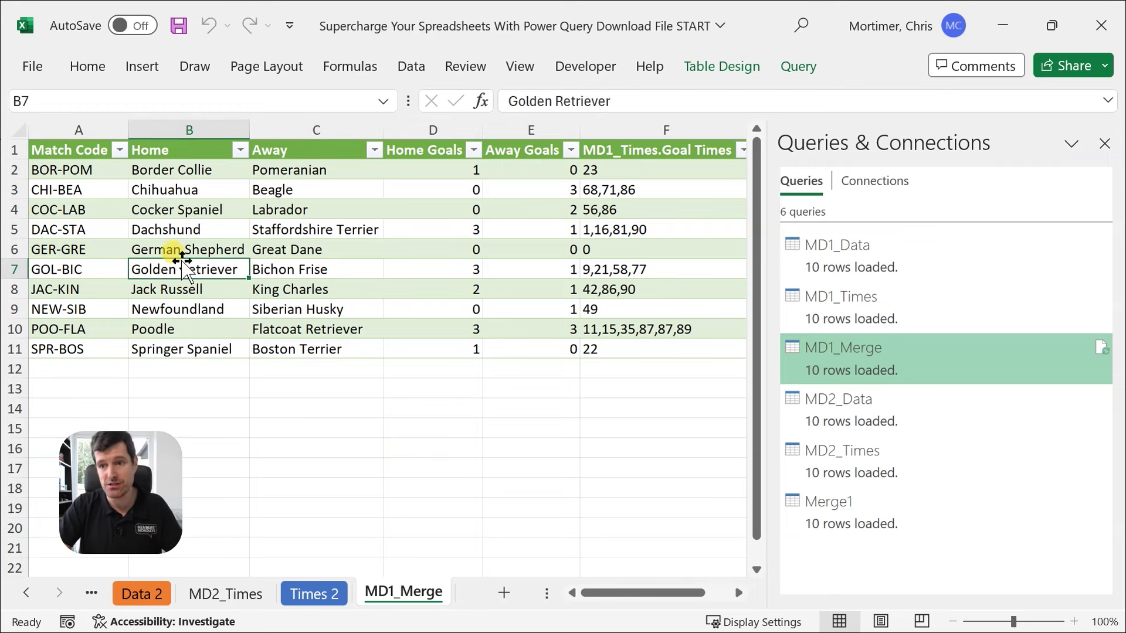
pyautogui.click(26, 592)
pyautogui.click(26, 592)
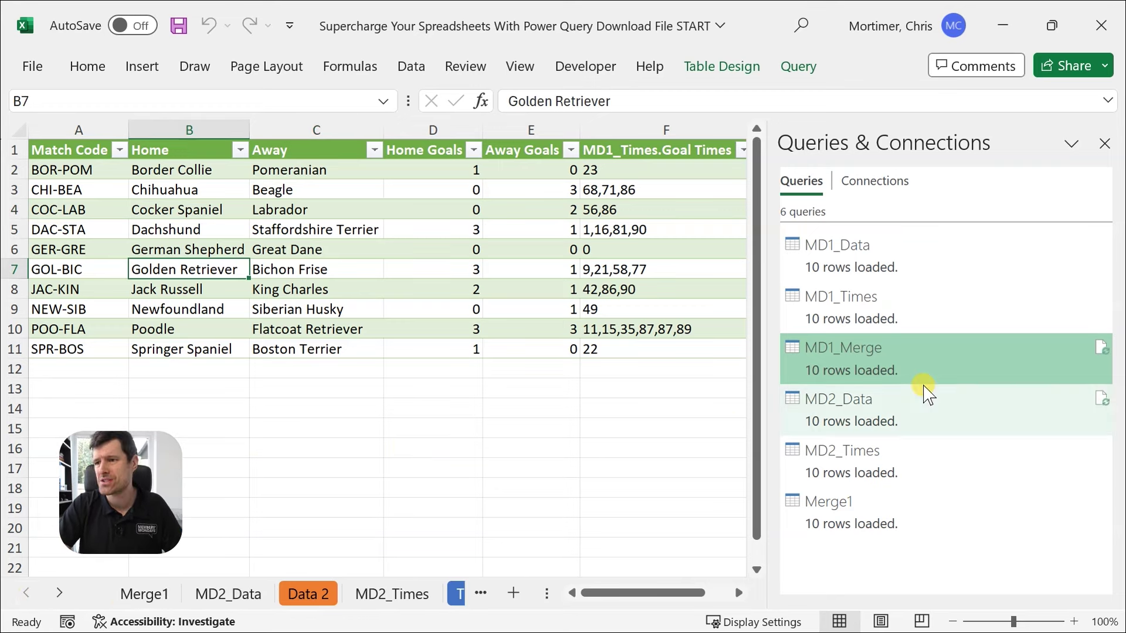
# - Open the Merge1 query in the Power Query Editor
pyautogui.click(846, 510)
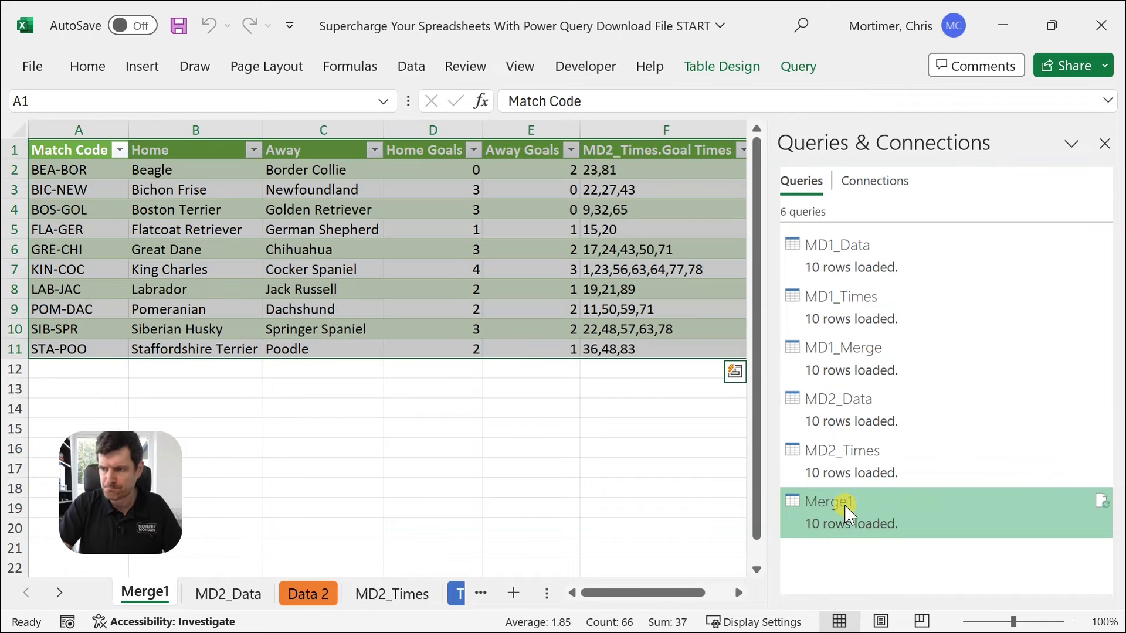
pyautogui.doubleClick(846, 508)
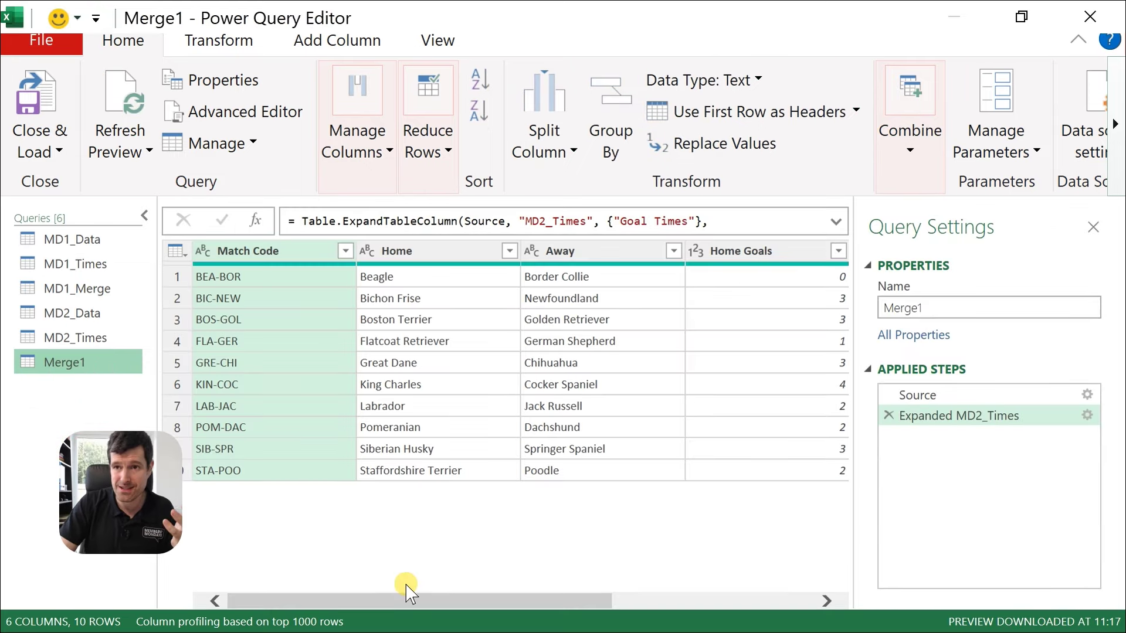
pyautogui.click(909, 150)
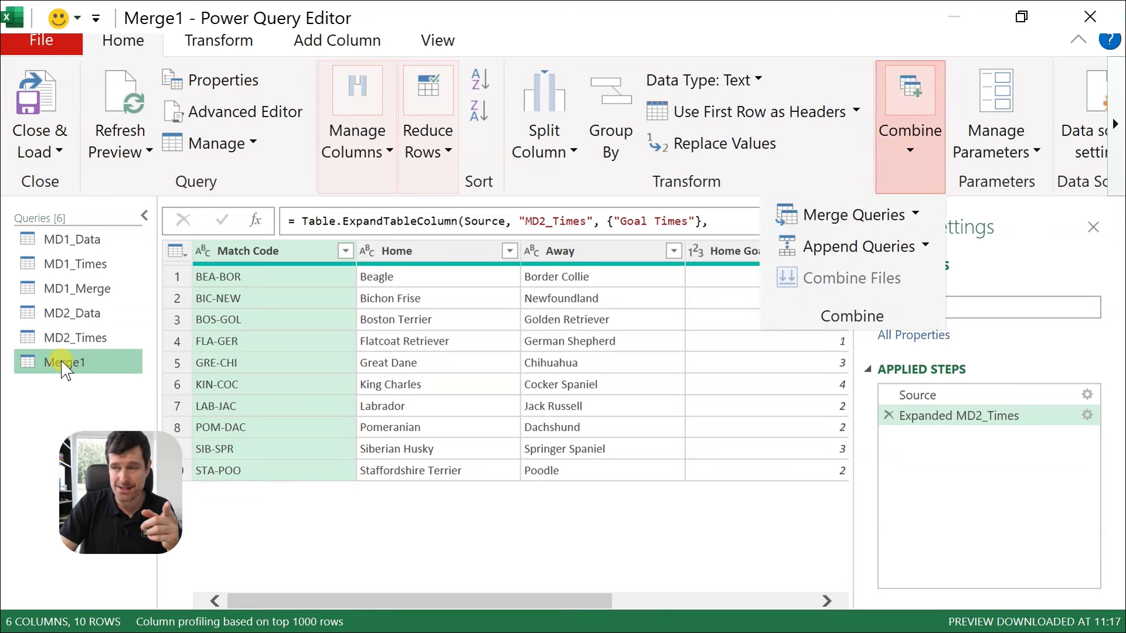
pyautogui.click(914, 248)
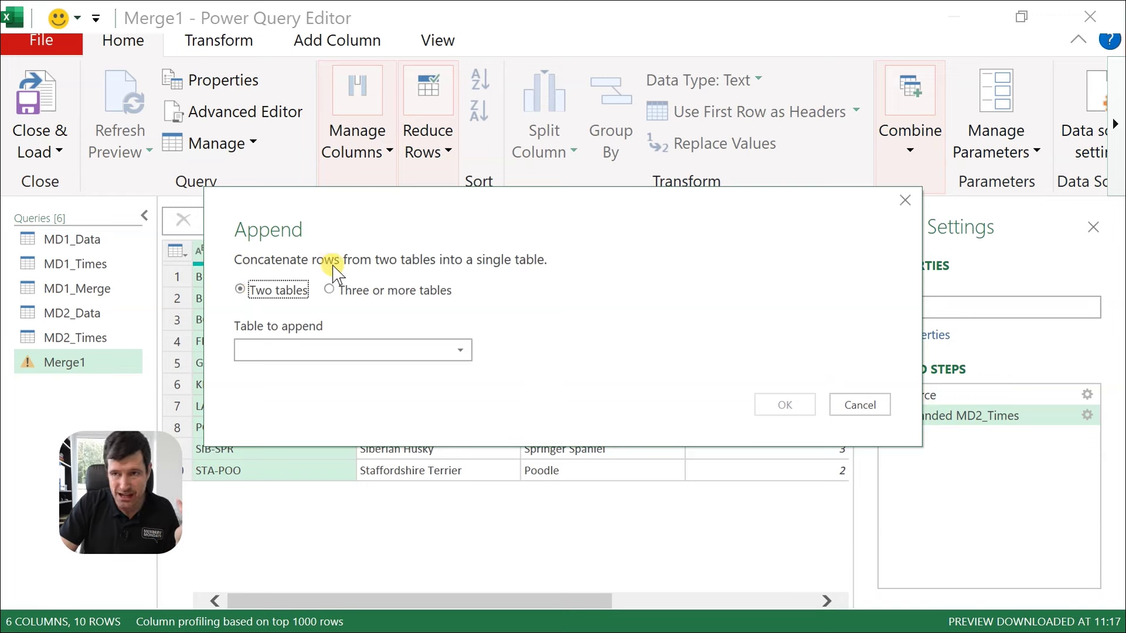
pyautogui.click(461, 351)
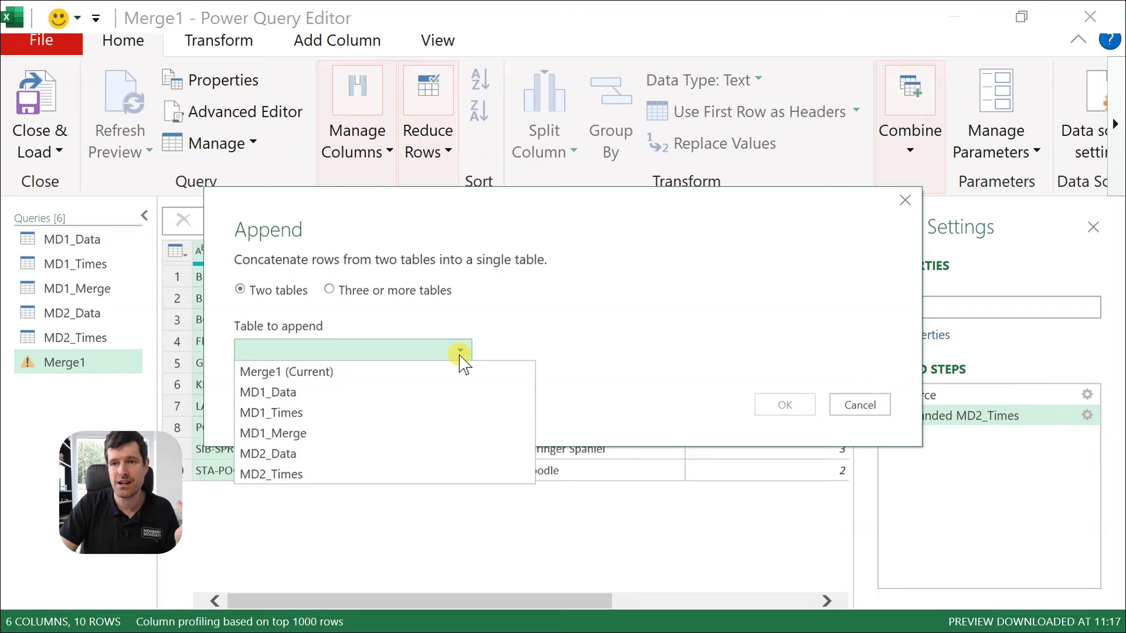
pyautogui.click(331, 375)
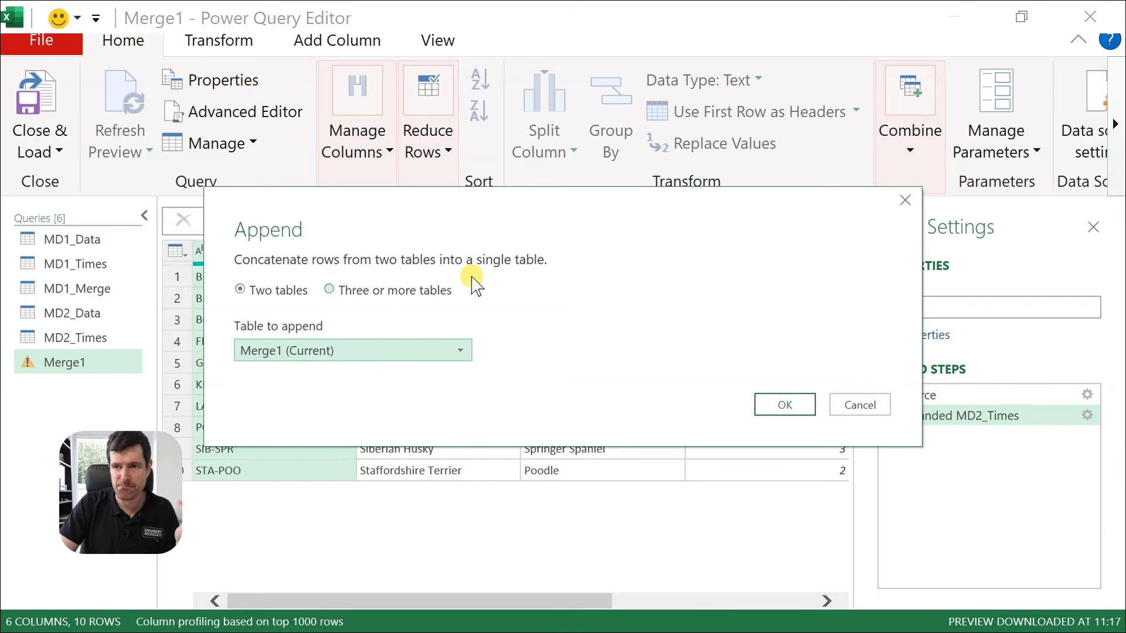
pyautogui.click(906, 201)
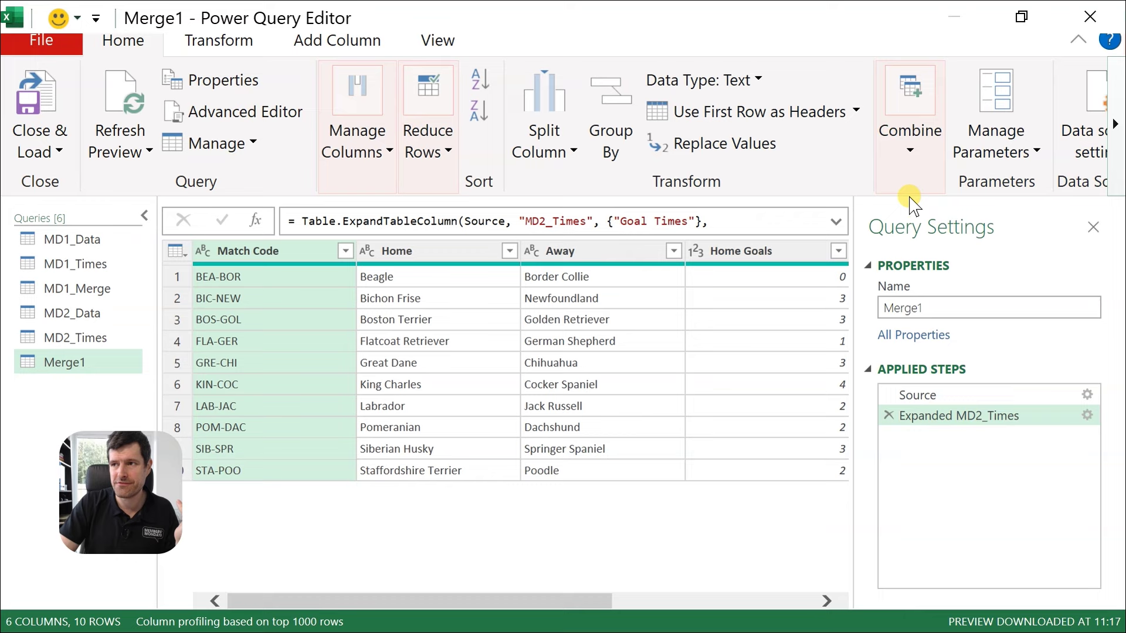
# - Append queries as a new query, with Merge1 as the first table and MD1_Merge as the second table
pyautogui.click(918, 150)
pyautogui.click(925, 246)
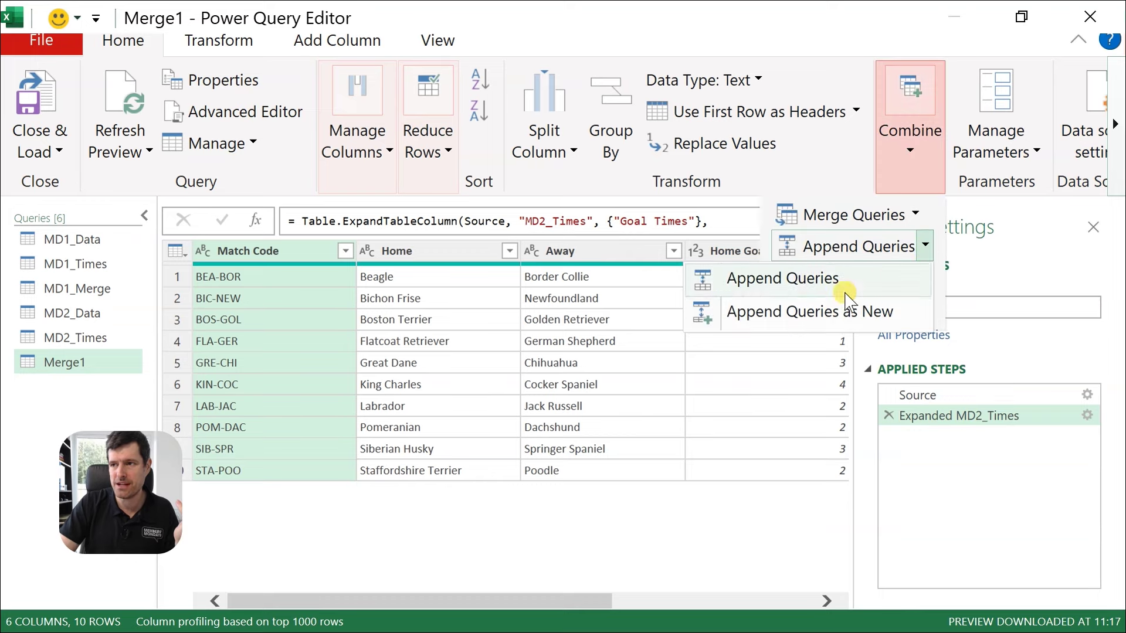
pyautogui.click(797, 322)
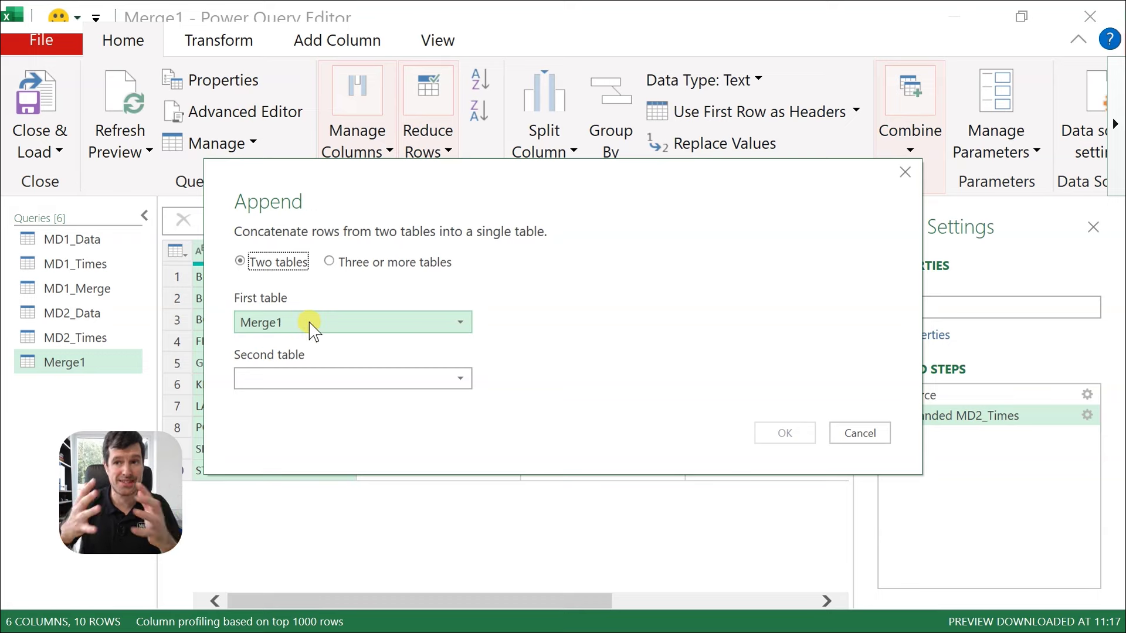
pyautogui.click(353, 377)
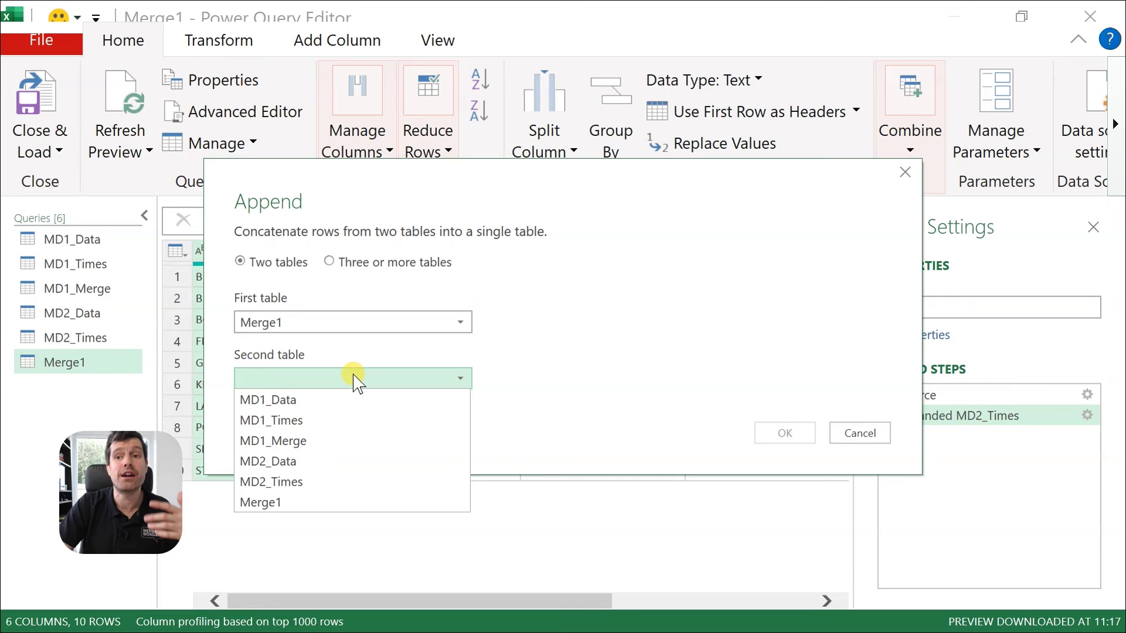
pyautogui.click(302, 445)
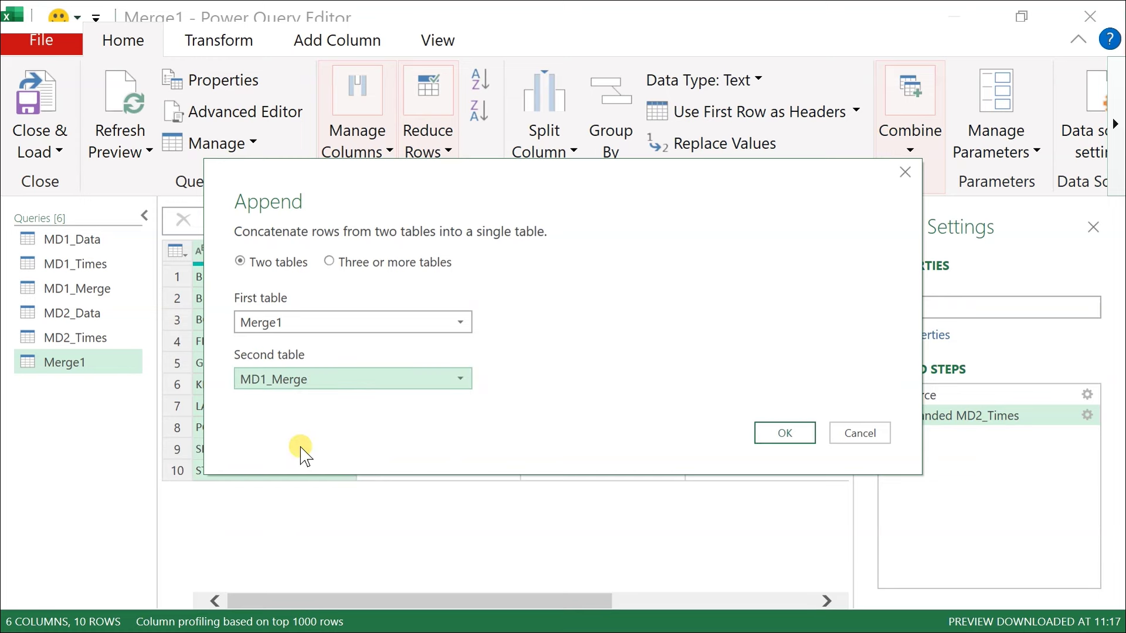
pyautogui.click(791, 434)
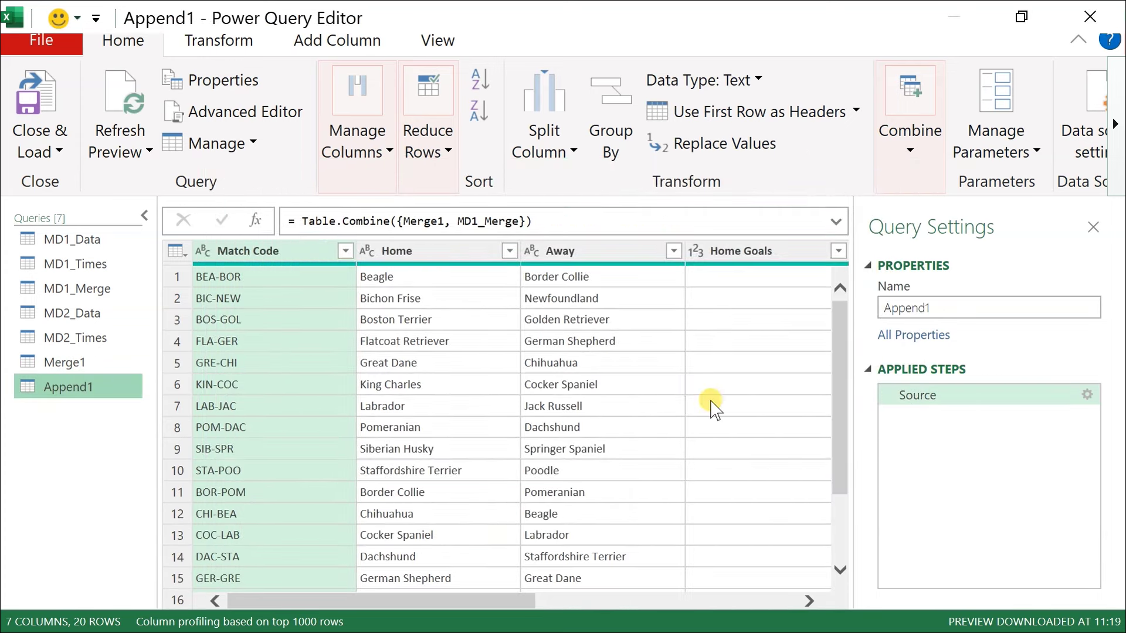
# - Check the rows of the appended query, close and load it to a worksheet, and look over the loaded table
pyautogui.scroll(-2, 714, 407)
pyautogui.scroll(2, 713, 405)
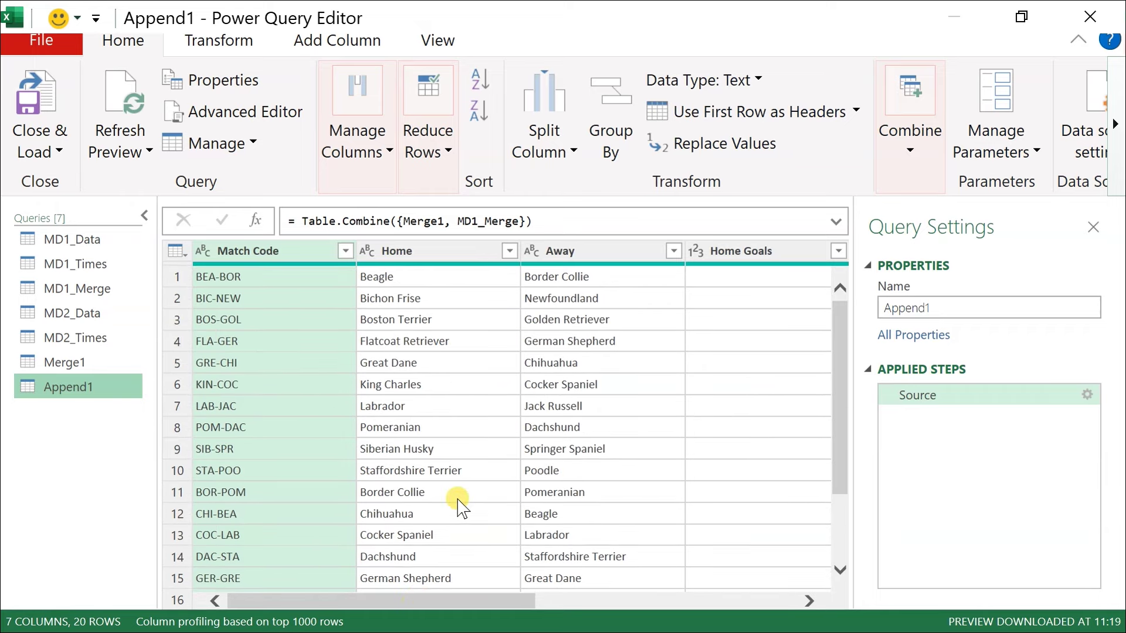
pyautogui.scroll(-2, 459, 497)
pyautogui.click(47, 101)
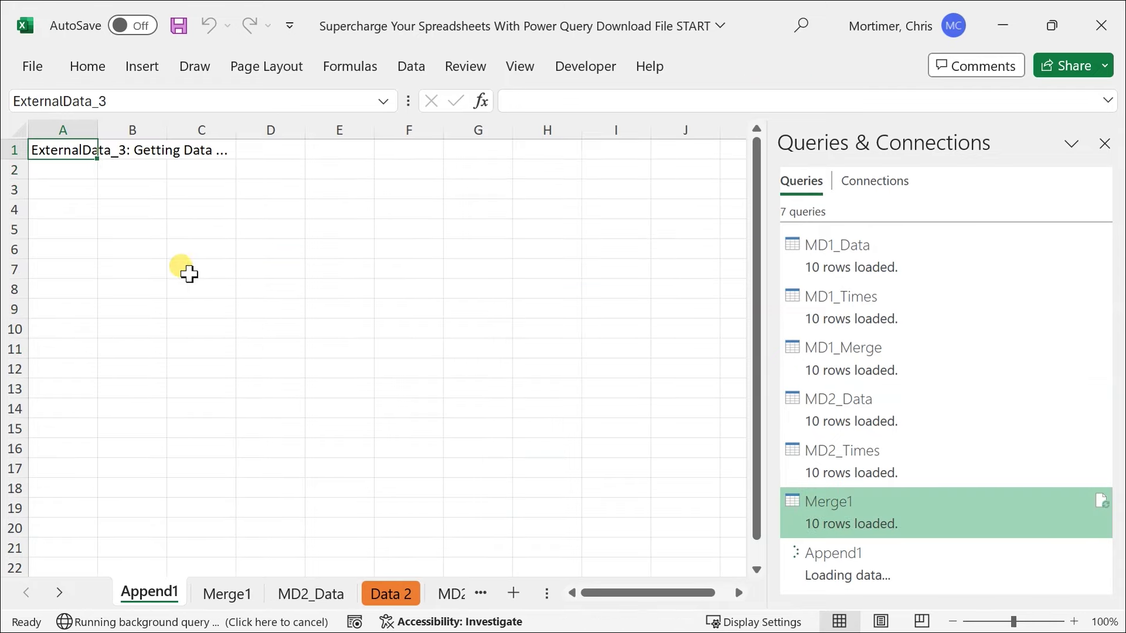
pyautogui.scroll(-2, 229, 261)
pyautogui.scroll(2, 231, 261)
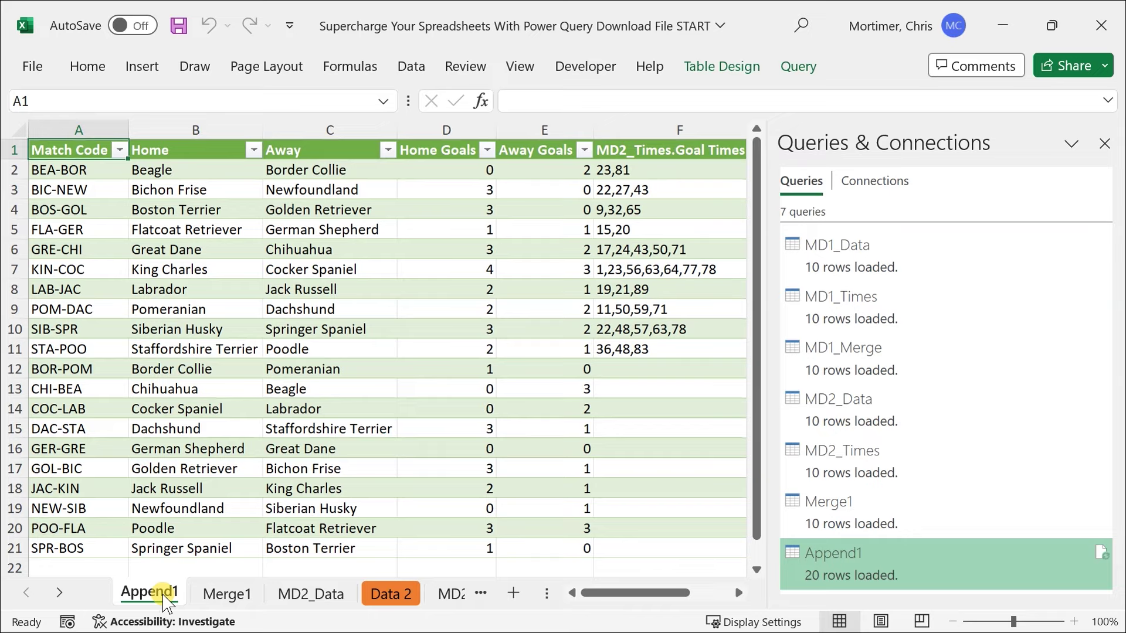